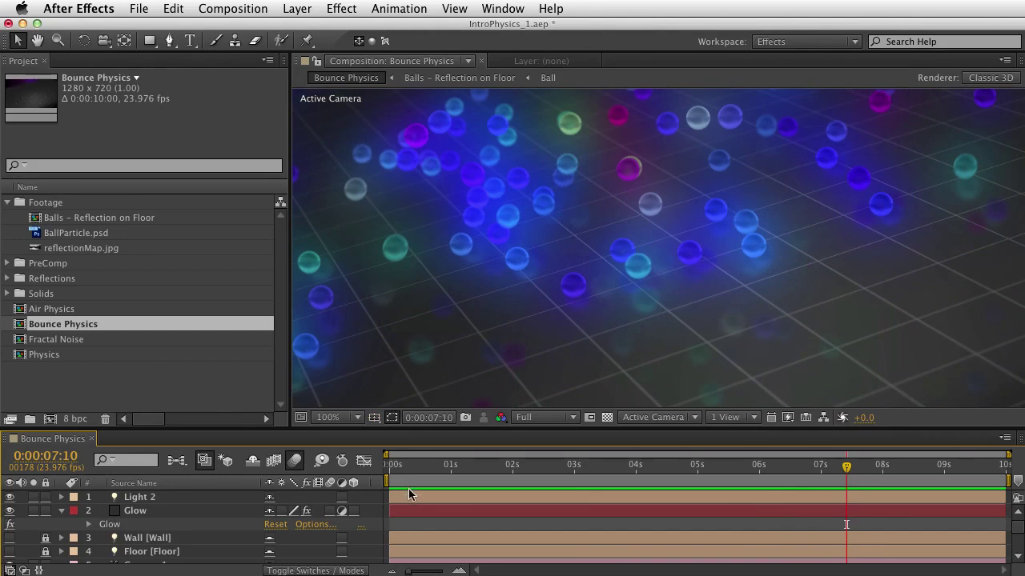
Scrub the finished Bounce Physics composition to about 0:00:03:10 and preview the bouncing ball animation.
left_click_drag(409, 491, 595, 439)
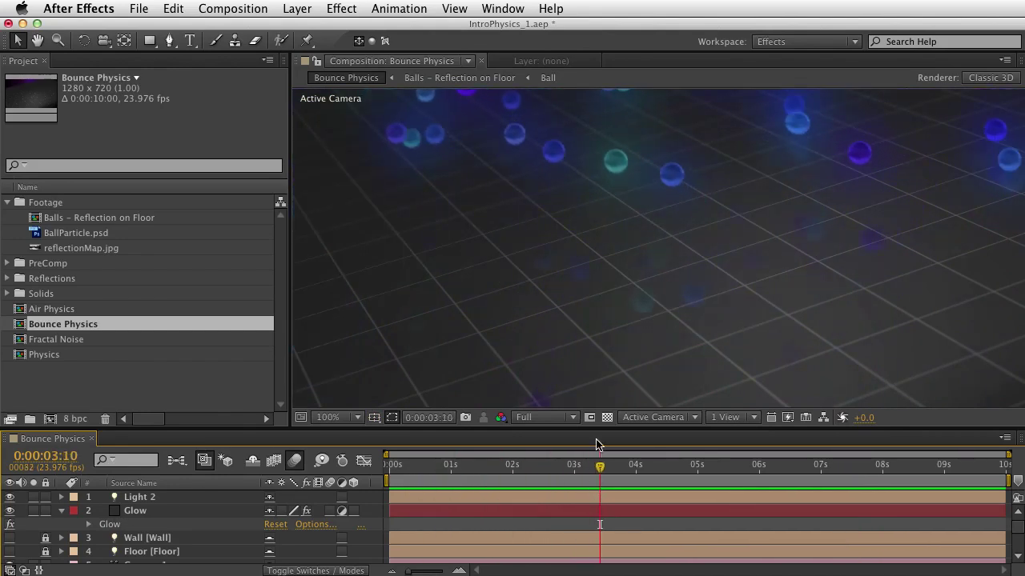
key("KP_0")
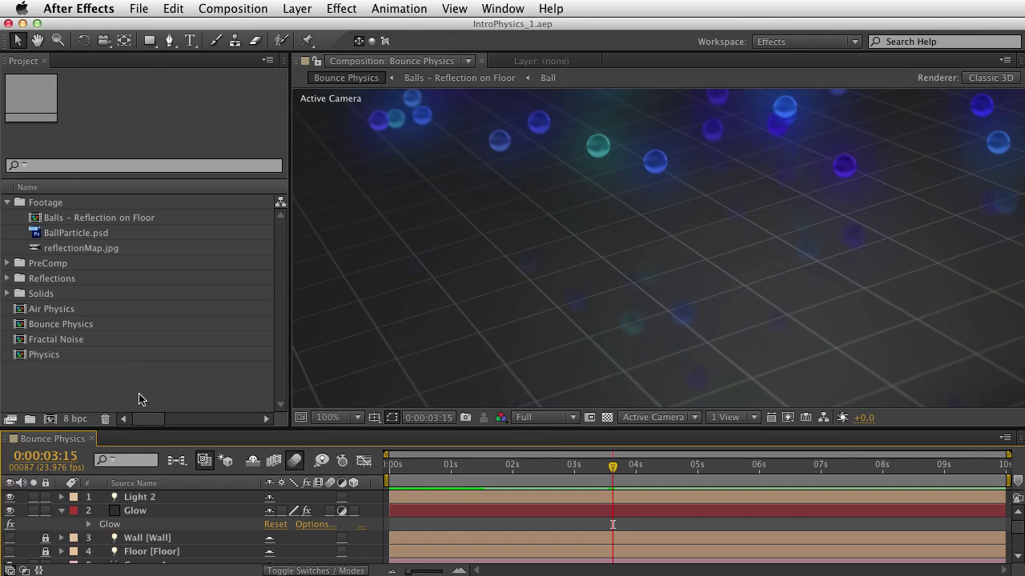
Create a new 1280 x 720 composition named Bouncing Balls at 30 fps with a 10-second duration.
left_click(138, 399)
key("super+n")
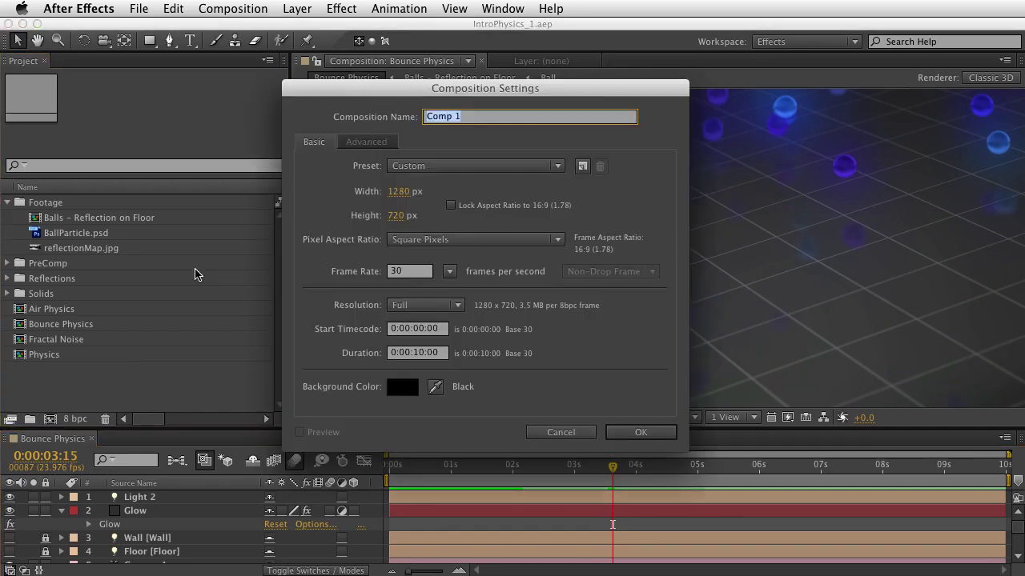
type("Bouncing Balls")
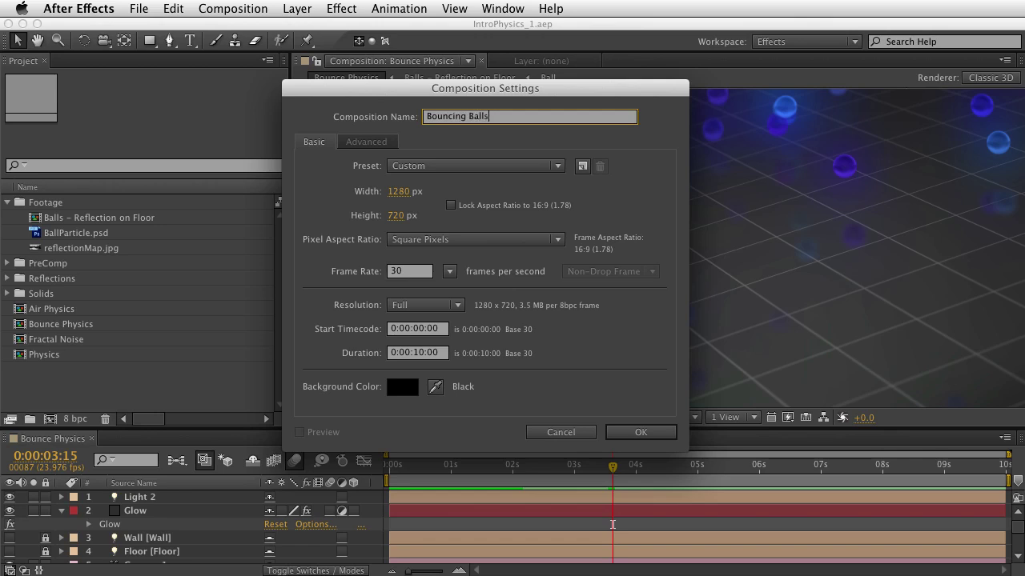
key("Return")
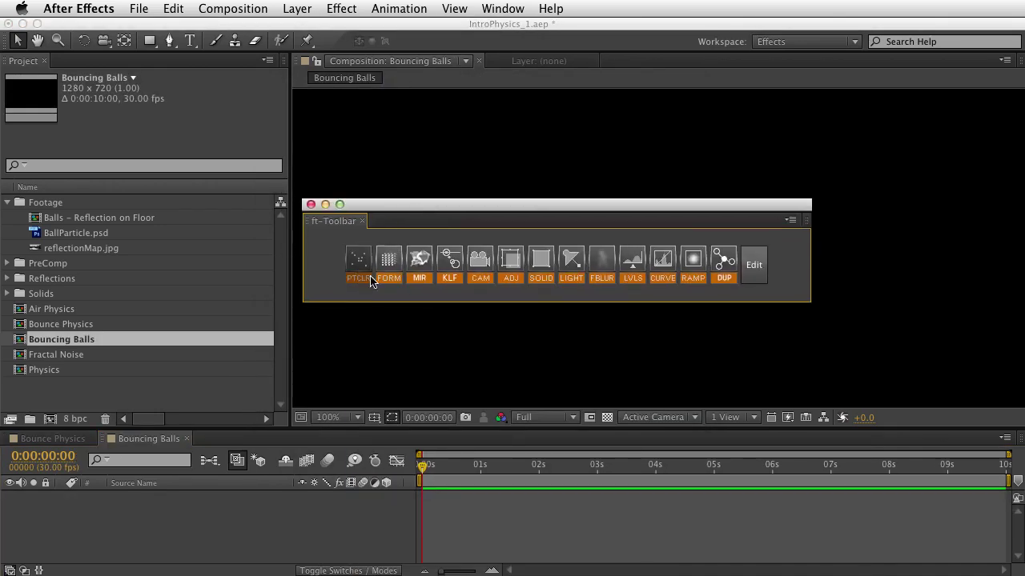
Add a Particular solid and a 35mm two-node camera named Camera 1 to the Bouncing Balls composition.
left_click(371, 279)
left_click(480, 262)
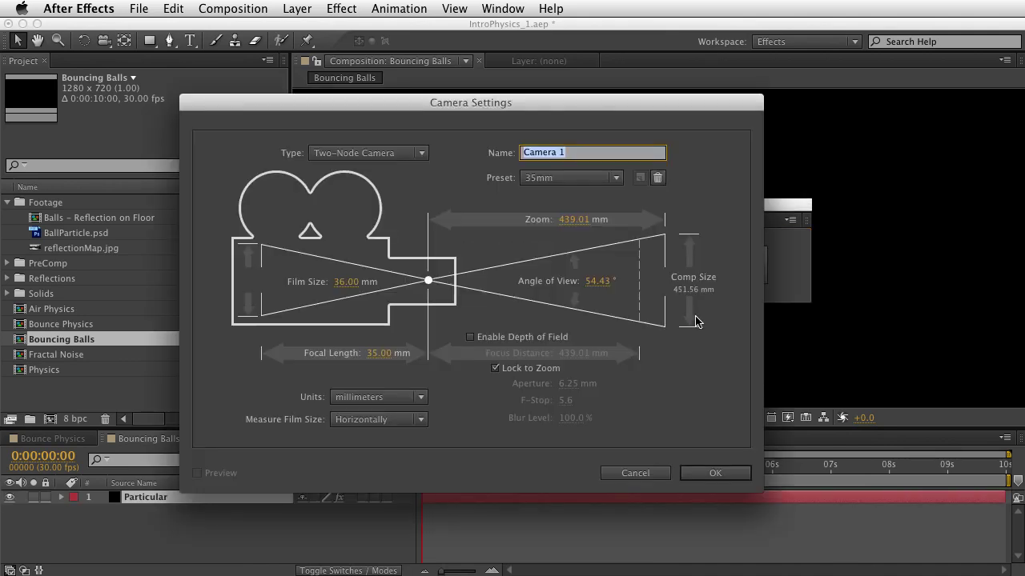
left_click(711, 474)
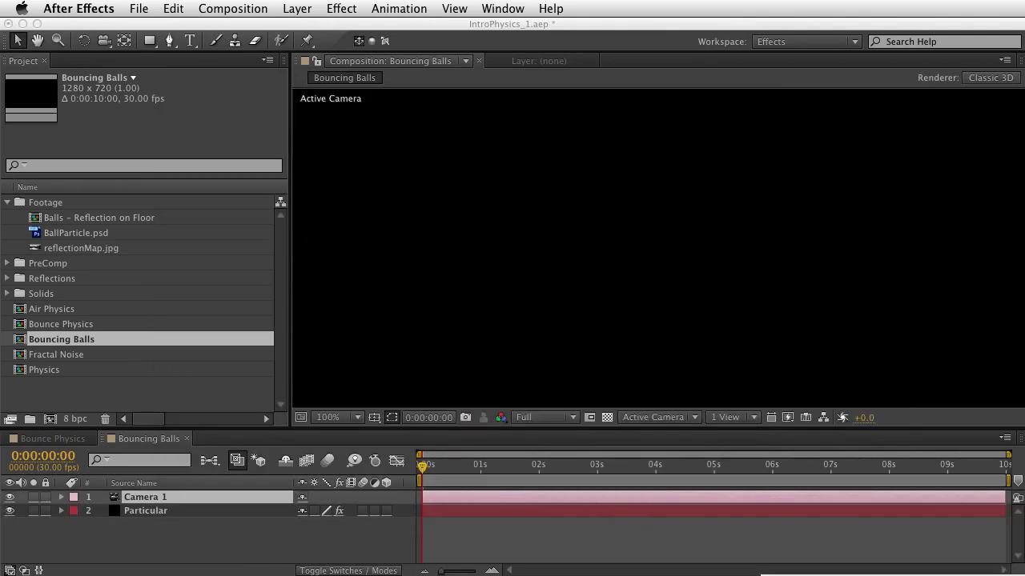
Switch to Chrome and look through the ft-Toolbar product page on aescripts.com, including its description and feature list.
left_click_drag(859, 498, 695, 51)
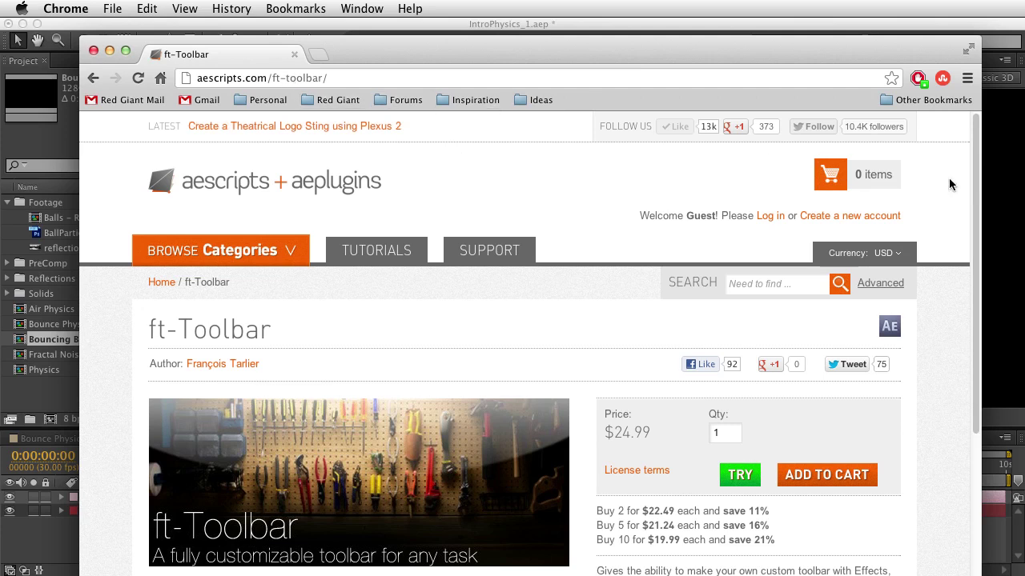
left_click_drag(976, 157, 948, 203)
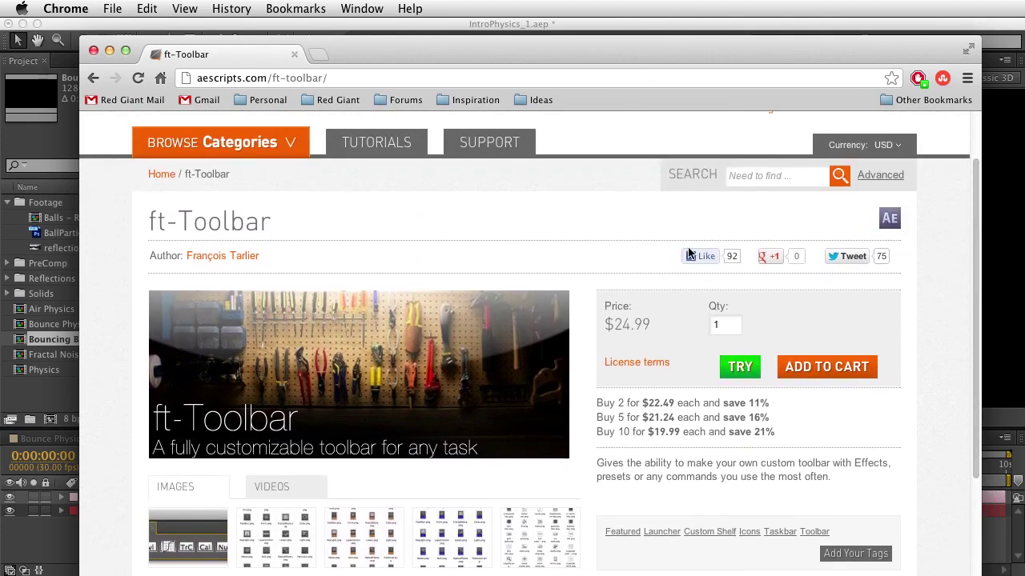
left_click_drag(746, 58, 756, 40)
scroll(936, 346, "down", 10)
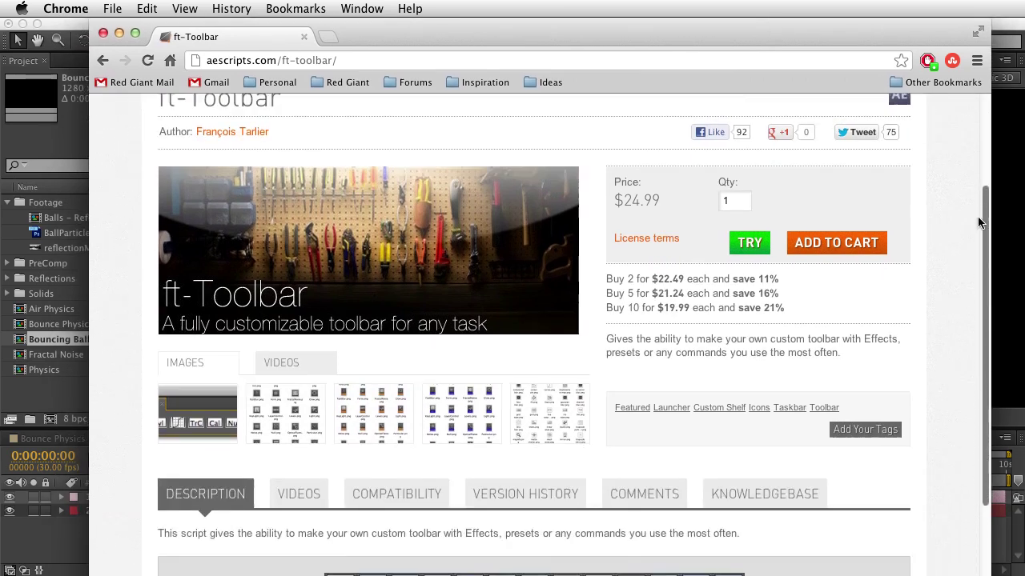
scroll(936, 338, "up", 1)
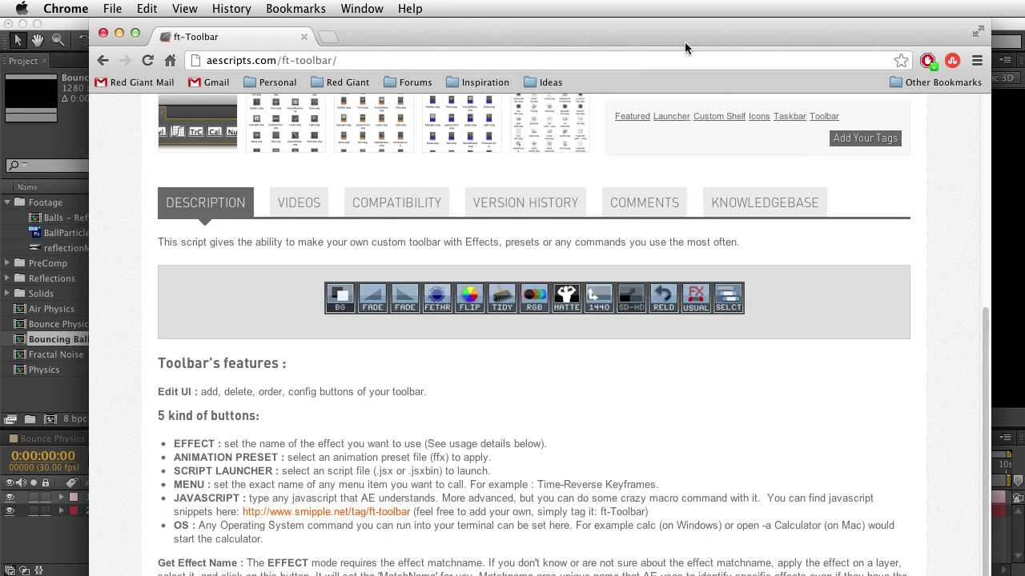
left_click_drag(684, 42, 680, 575)
Return to After Effects, move the playhead to 0:00:02:22 and open the Particular layer's effect controls.
left_click(474, 470)
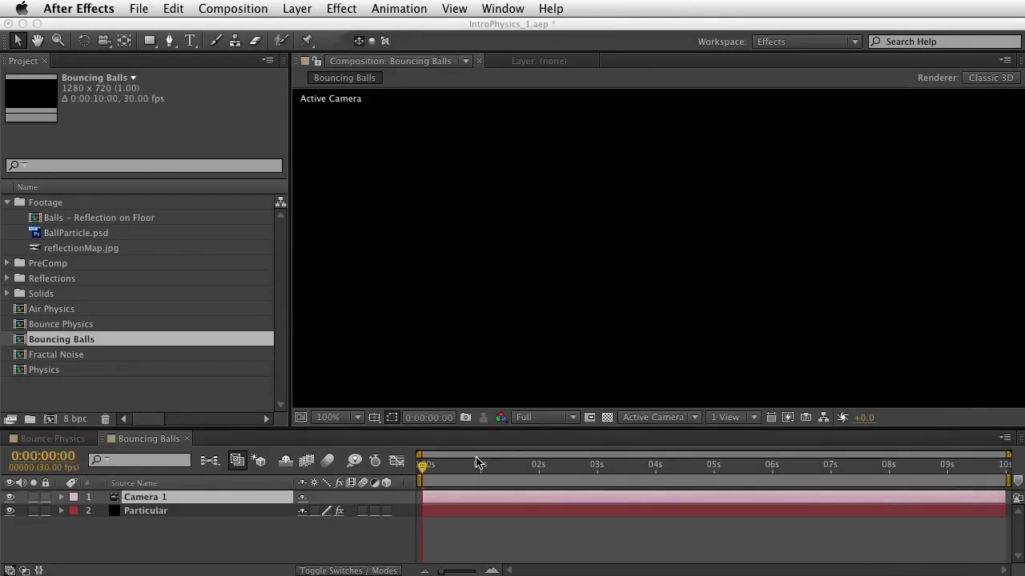
left_click_drag(508, 473, 581, 467)
left_click(152, 511)
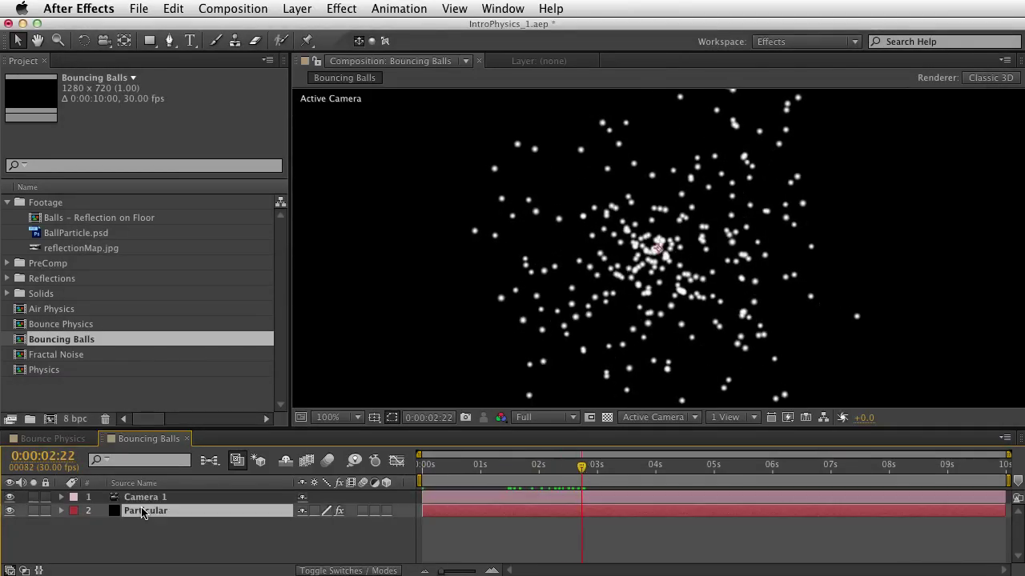
key("e")
double_click(120, 524)
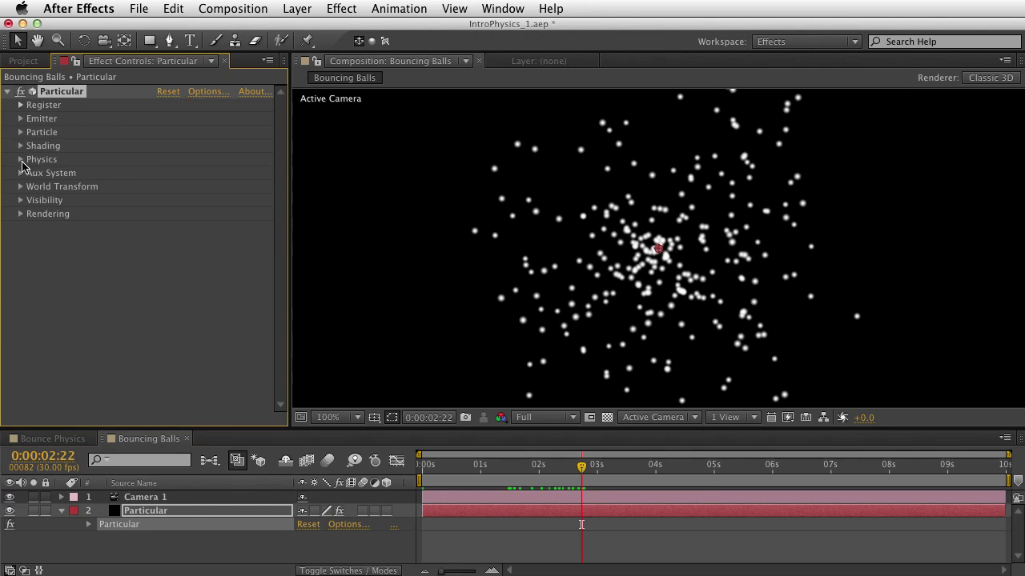
Set Particular's physics model to Bounce and check the state of the Air settings.
left_click(21, 160)
left_click(199, 173)
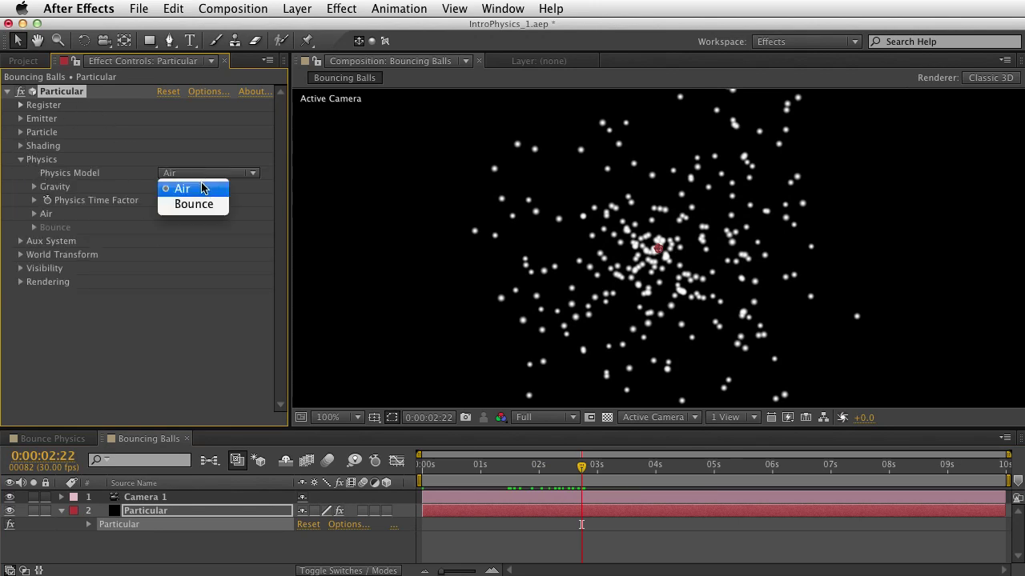
left_click(202, 205)
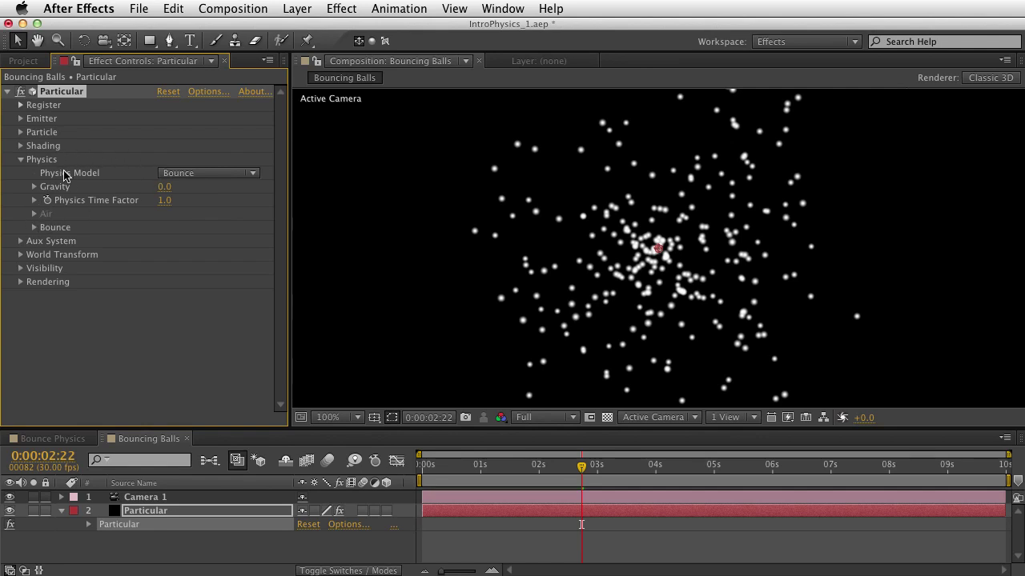
left_click(34, 214)
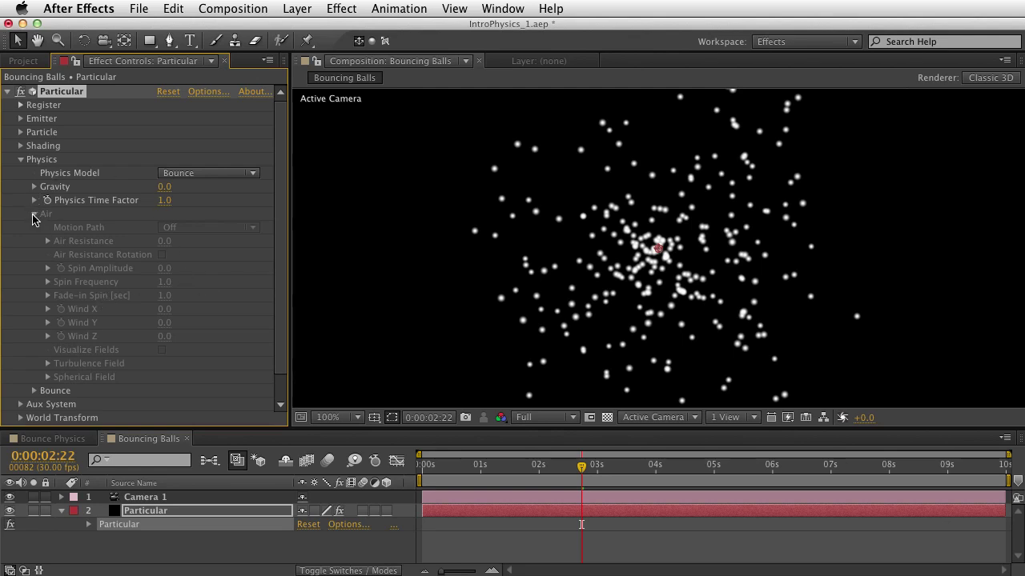
left_click(34, 214)
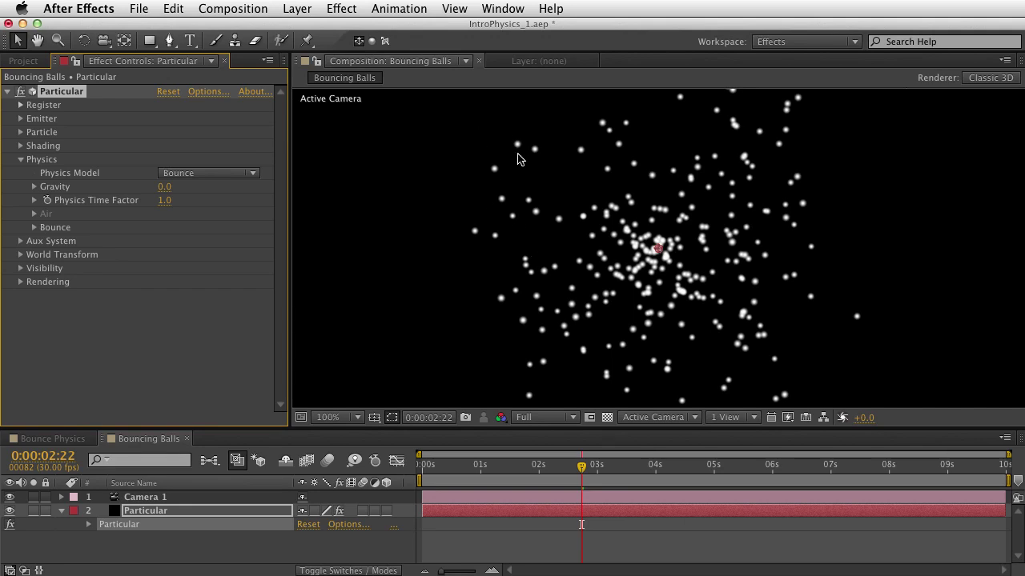
Create a dark gray 1280 x 720 solid layer named Floor.
left_click(299, 8)
mouse_move(309, 26)
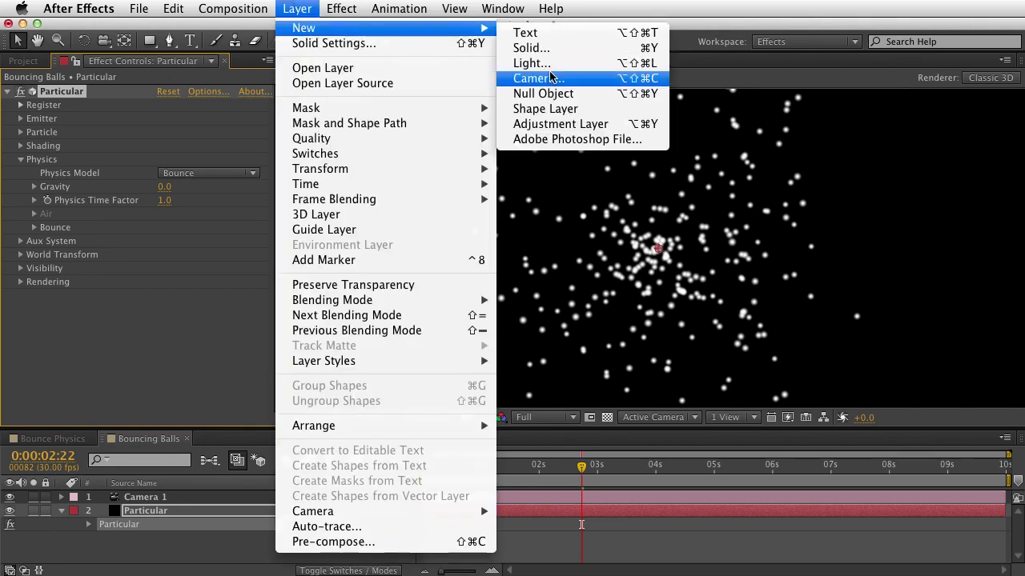
left_click(537, 47)
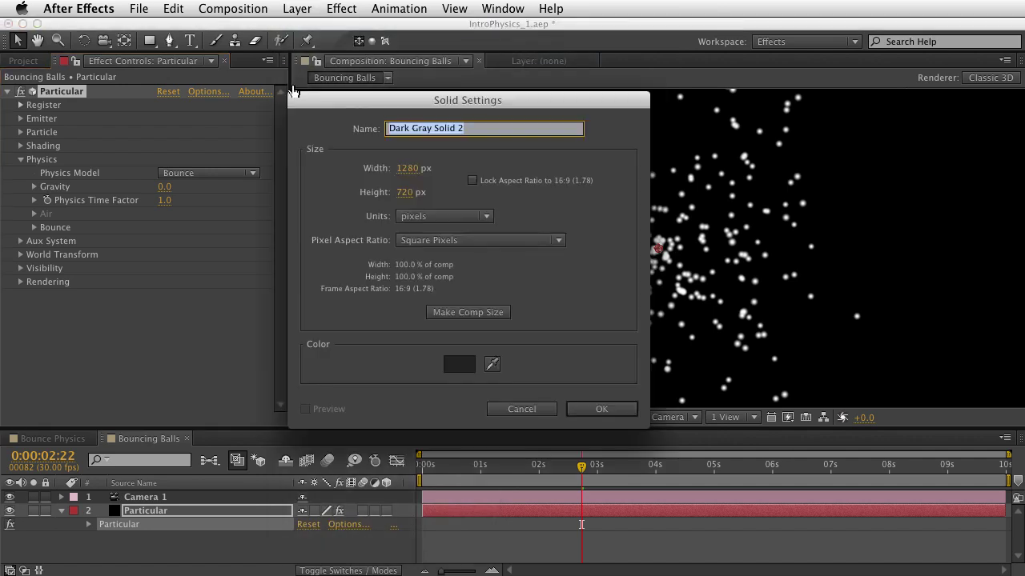
type("Floor")
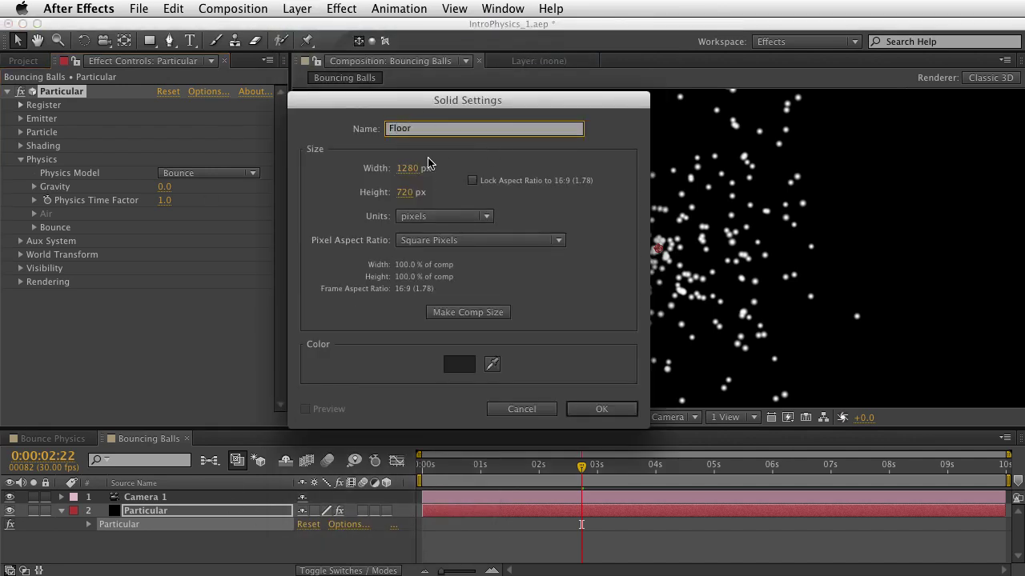
left_click(600, 410)
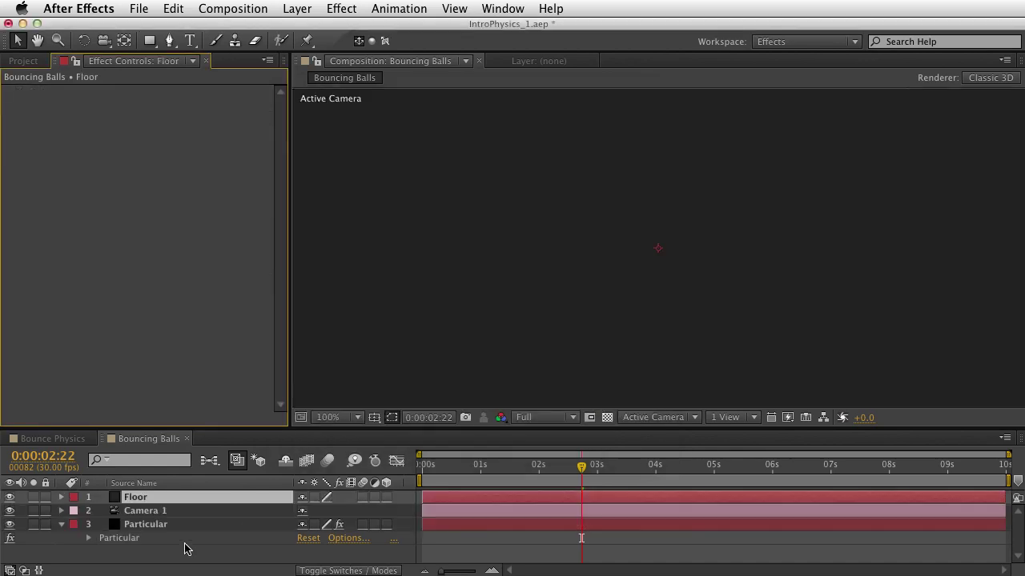
Make the Floor layer 3D, rotate it about its X axis to lie flat, and lower it beneath the emitter.
left_click(385, 497)
key("w")
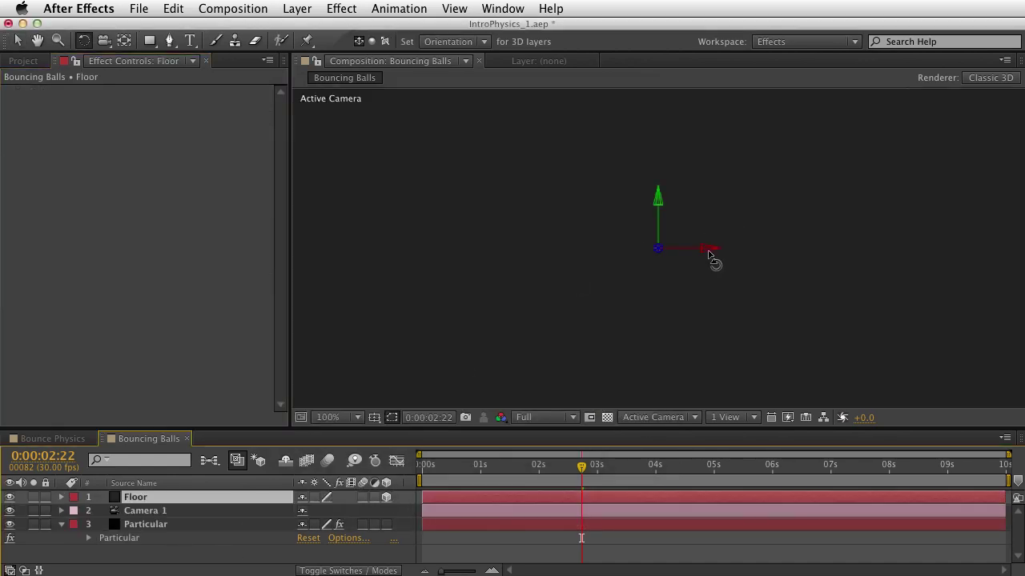
left_click_drag(707, 250, 668, 293)
key("v")
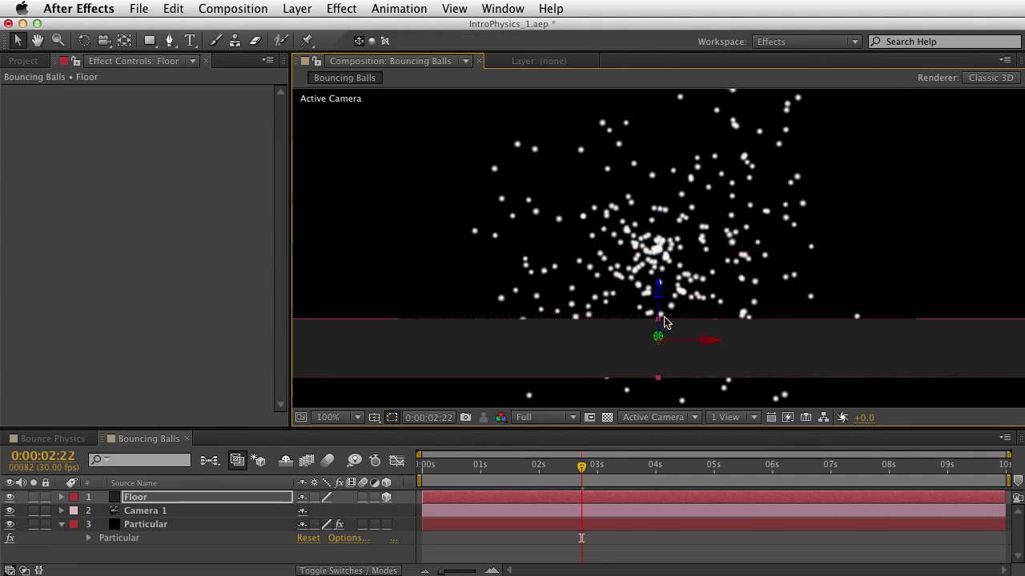
Orbit the camera to an angled view from above the floor and place the Floor layer below Particular in the layer stack.
key("c")
left_click_drag(689, 268, 548, 237)
left_click_drag(142, 497, 147, 550)
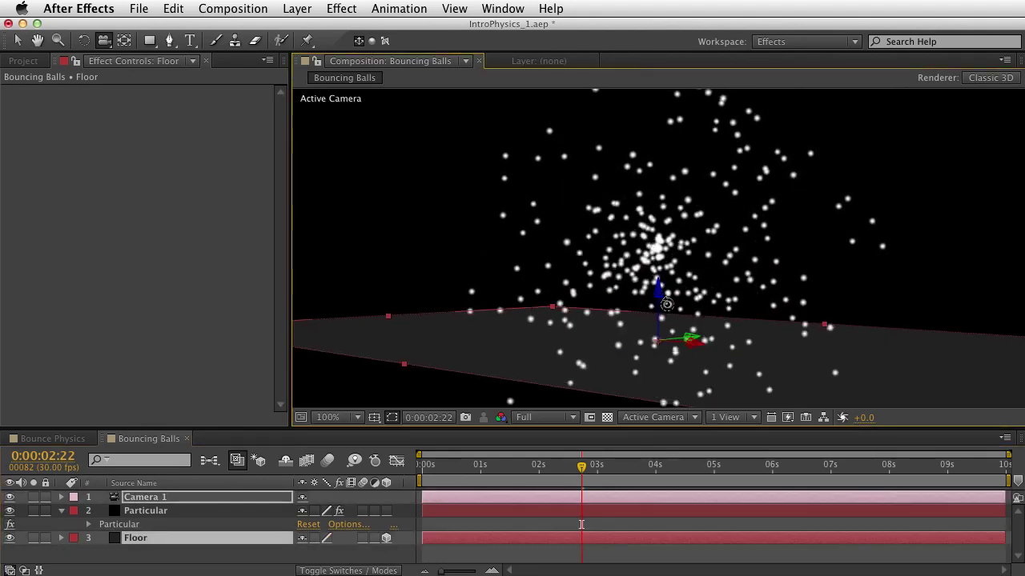
left_click_drag(659, 290, 669, 319)
key("space")
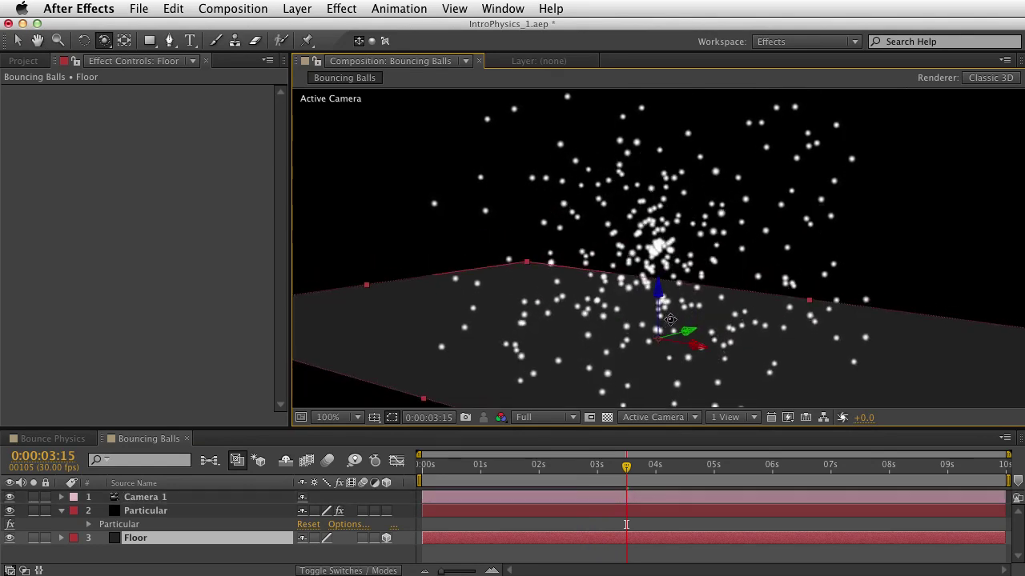
Set the Particular emitter type to Box and its direction to Directional.
left_click(136, 525)
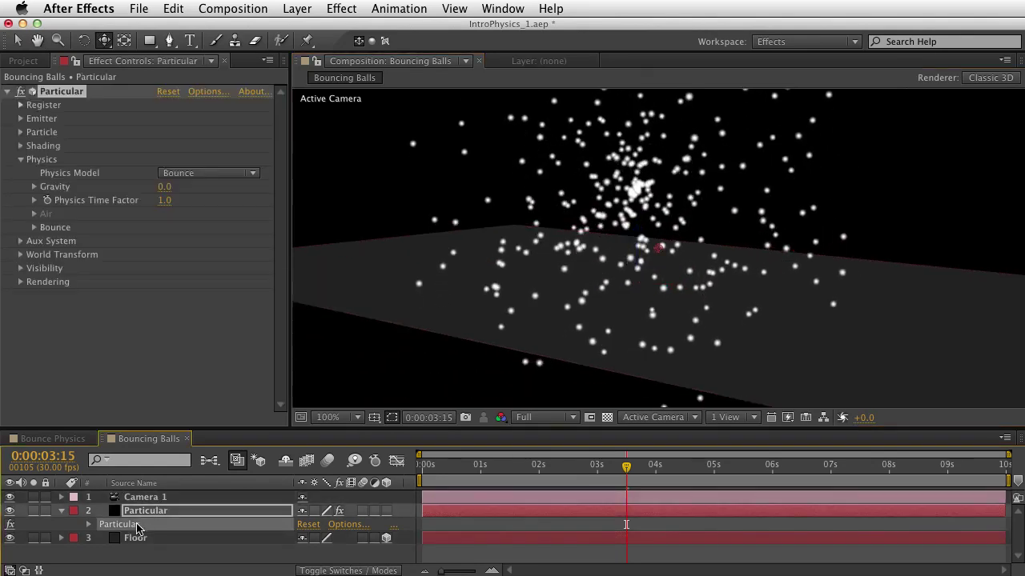
left_click(21, 119)
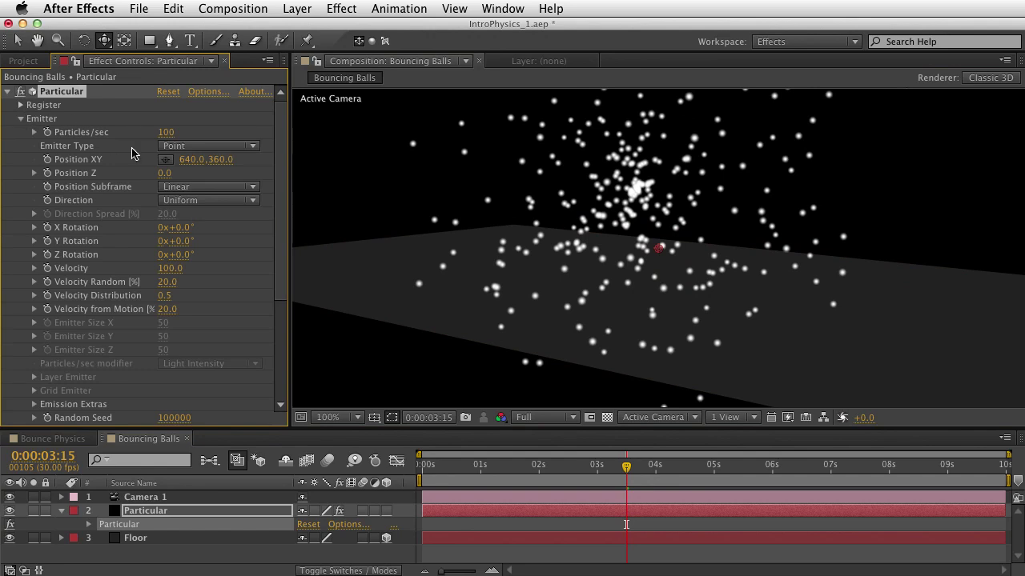
left_click(176, 147)
left_click(181, 174)
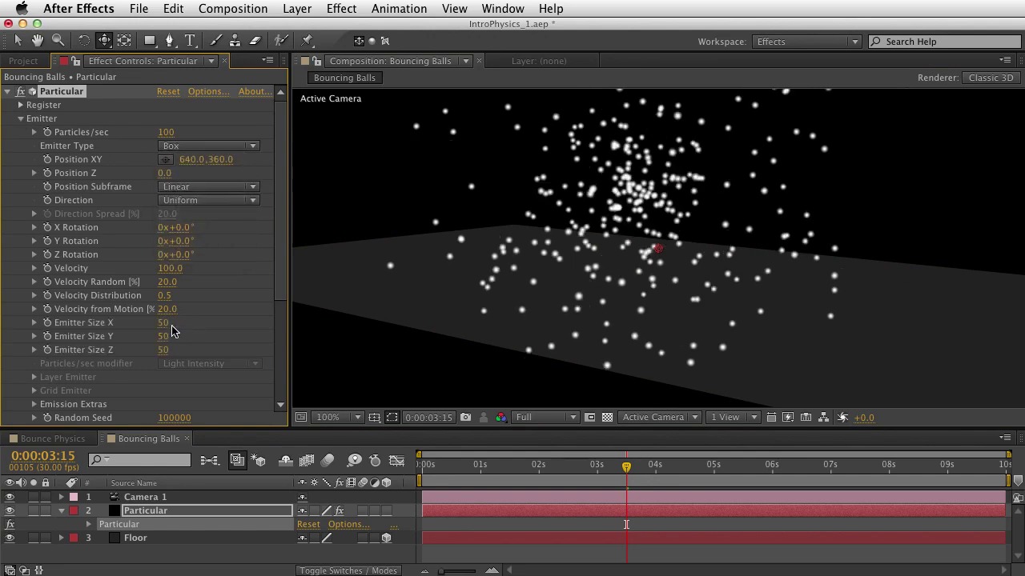
left_click(177, 202)
left_click(192, 231)
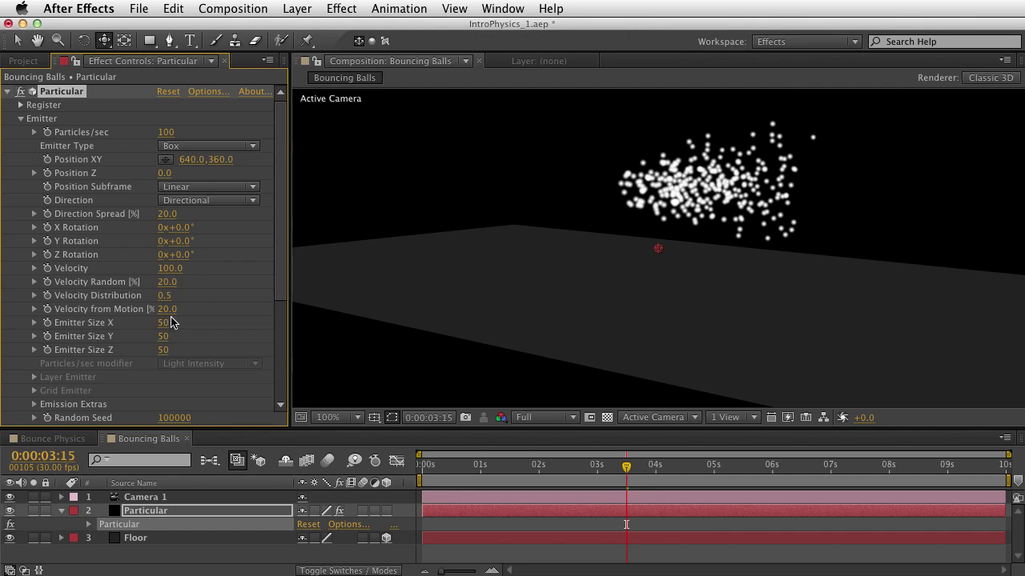
Set the emitter's X rotation to -90° to aim the particles down at the floor.
left_click_drag(184, 227, 112, 219)
left_click(183, 228)
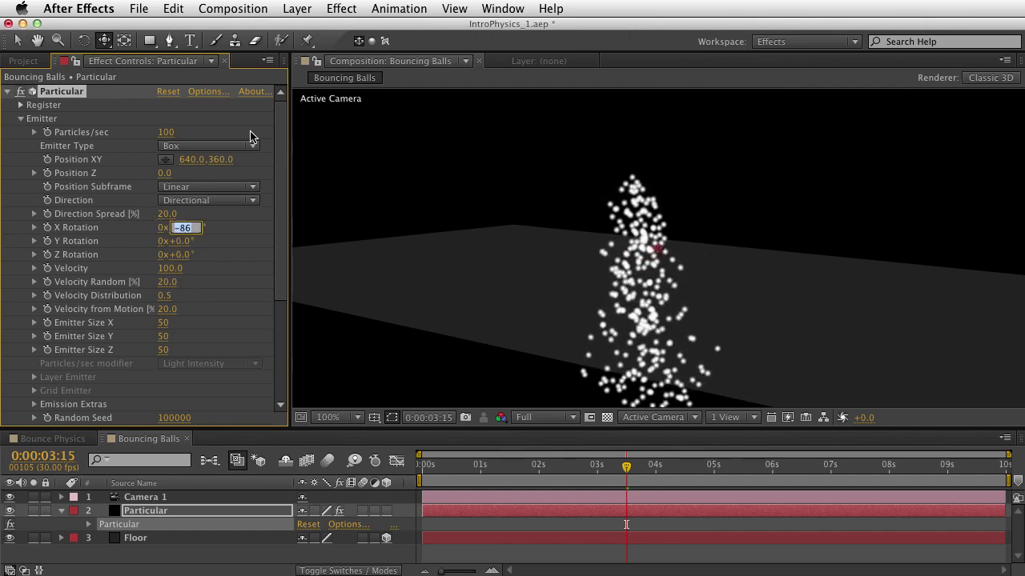
type("-90")
key("Return")
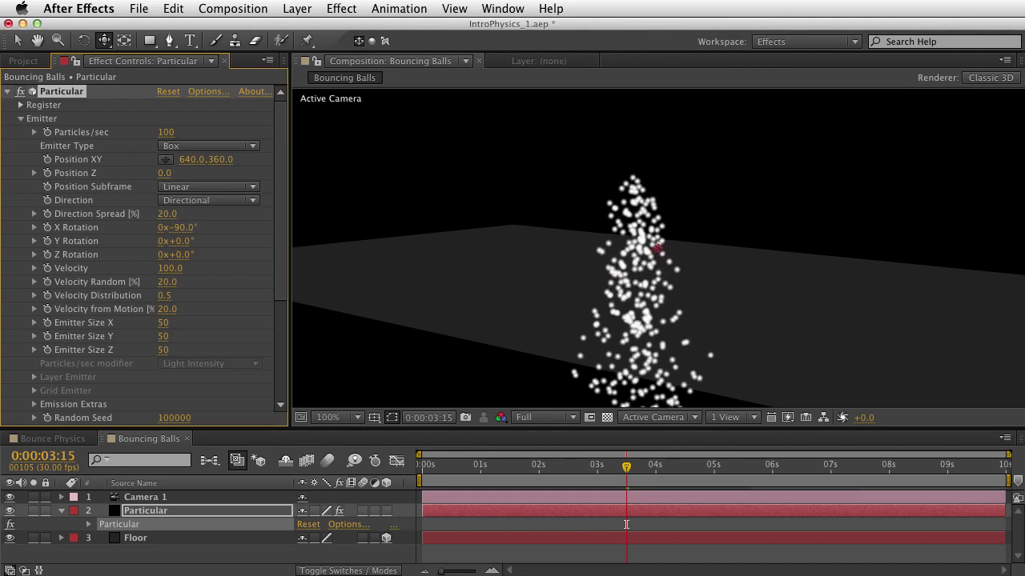
Enlarge the emitter to 978 in X and 369 in Y, then raise it by setting its Y position to 168.
left_click_drag(162, 323, 355, 293)
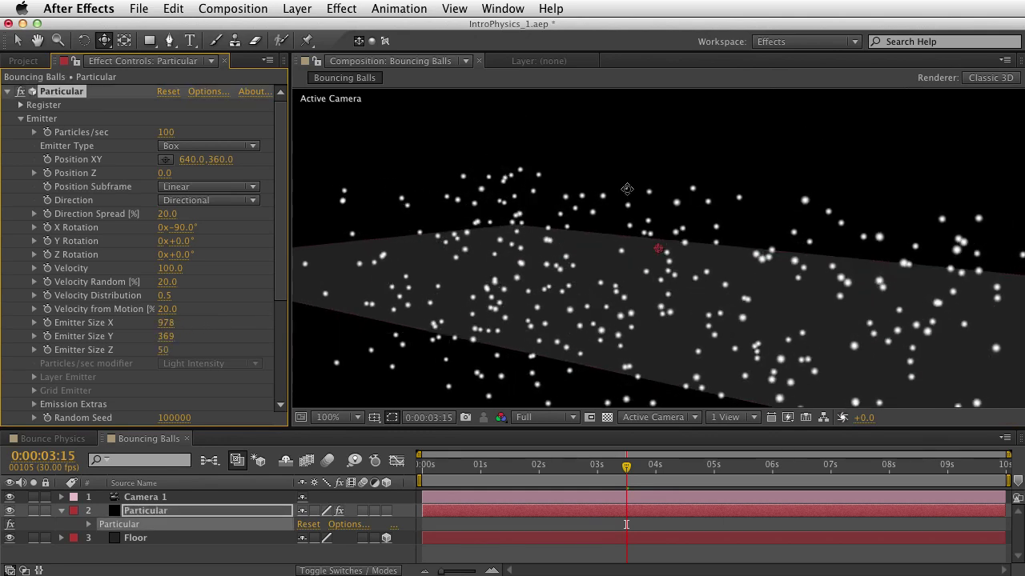
left_click_drag(676, 220, 663, 328)
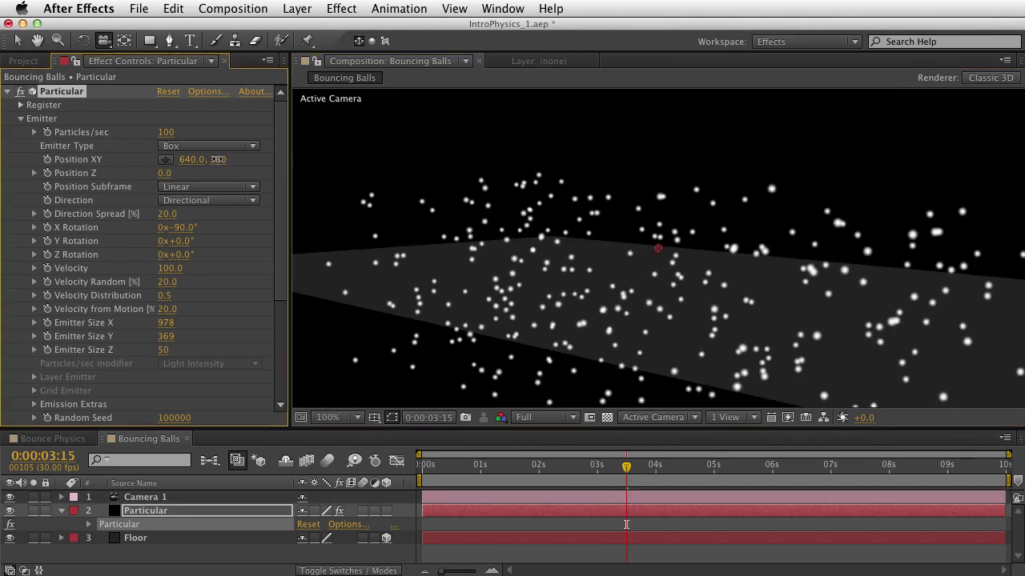
left_click_drag(218, 160, 16, 184)
left_click_drag(453, 469, 640, 493)
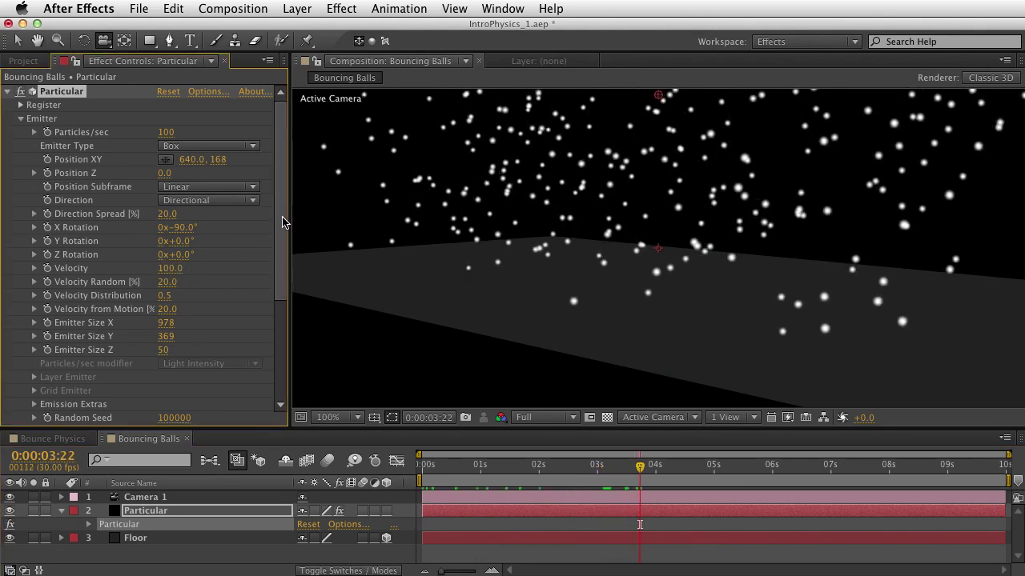
Set Particular's gravity to 90 in the Physics settings and play the composition to preview the falling particles.
scroll(281, 222, "down", 3)
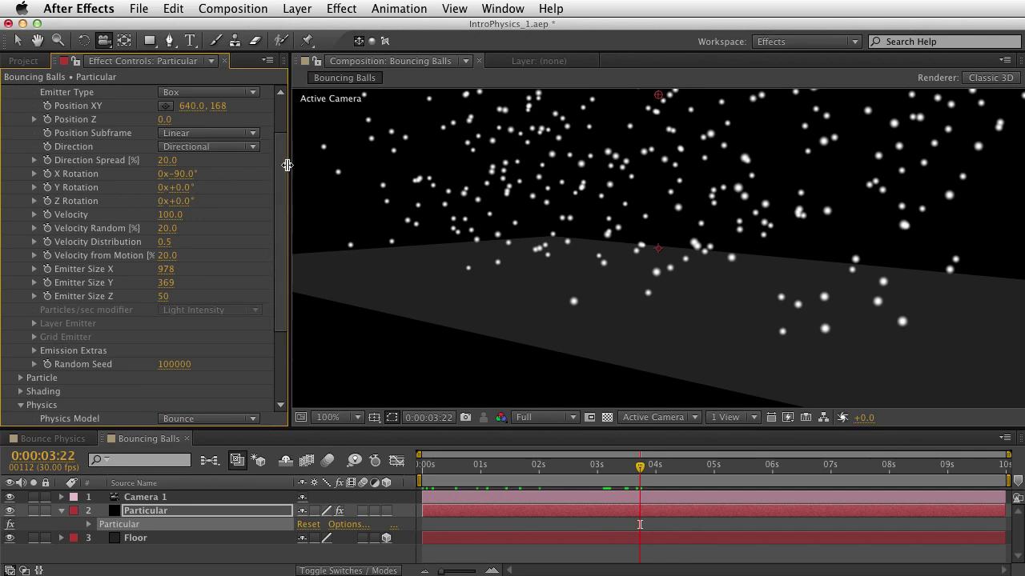
scroll(214, 184, "up", 3)
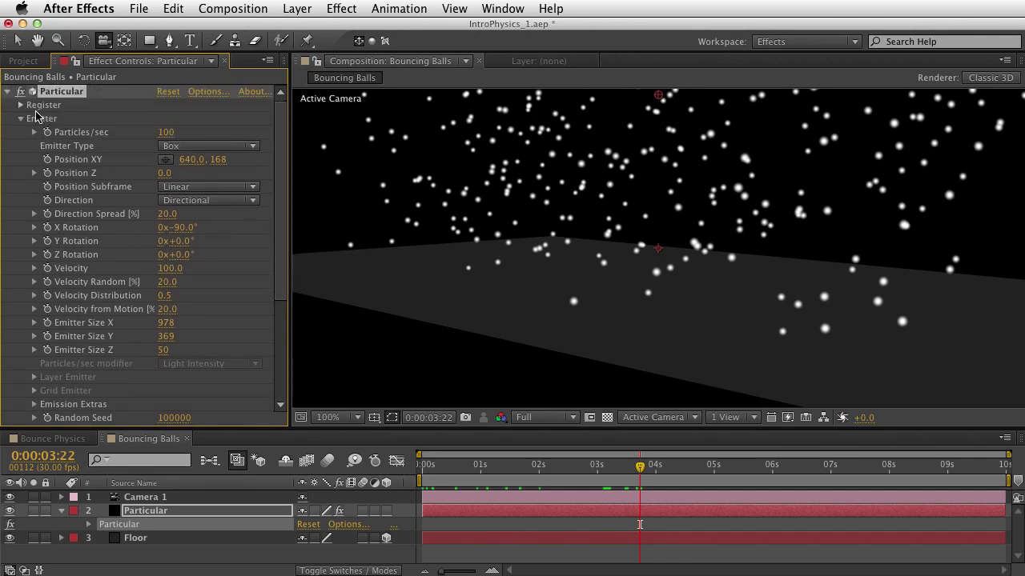
left_click(20, 119)
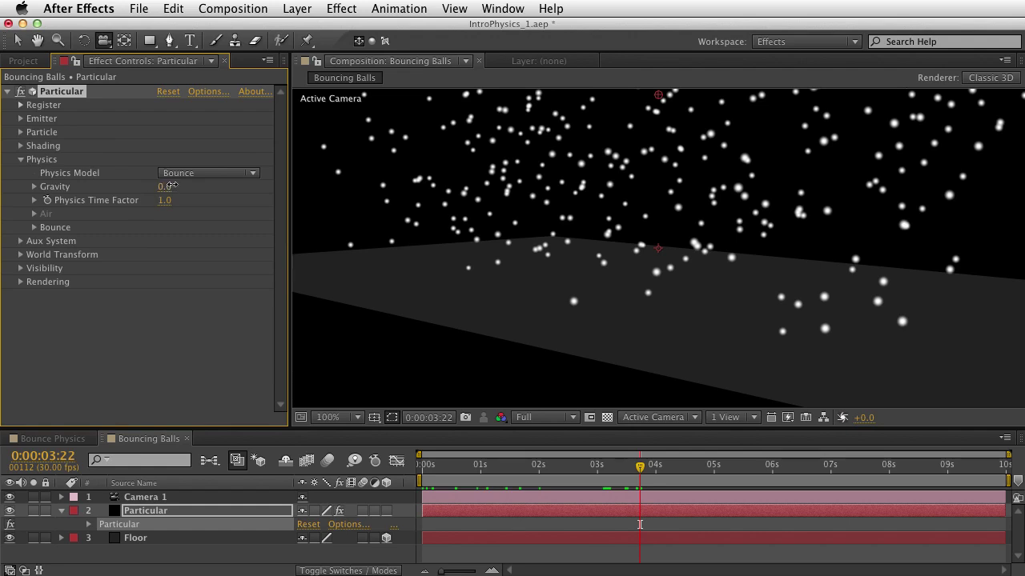
left_click_drag(172, 185, 175, 186)
key("space")
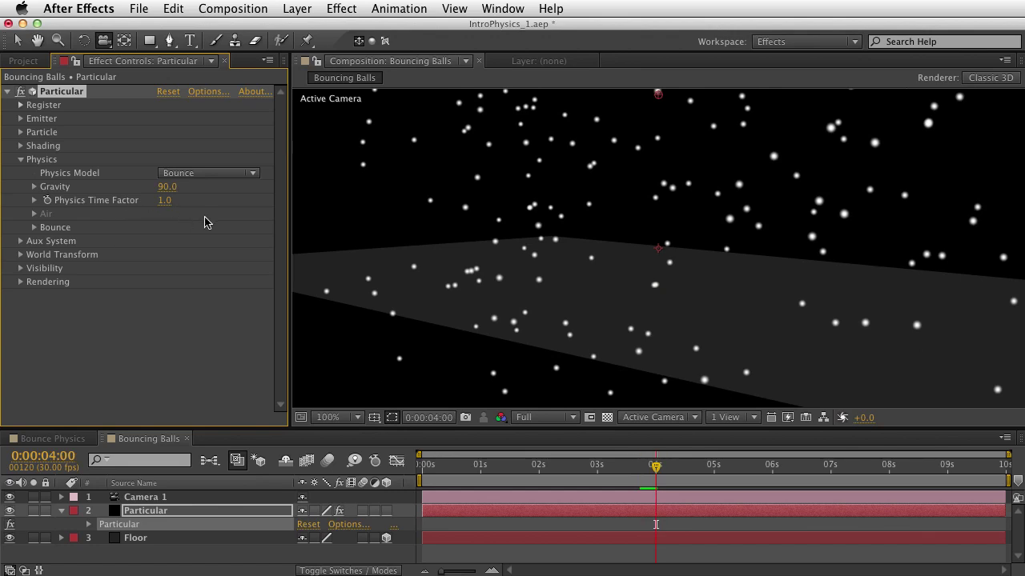
Assign the Floor layer as the Bounce floor layer and set its floor mode to Layer Size.
left_click(34, 227)
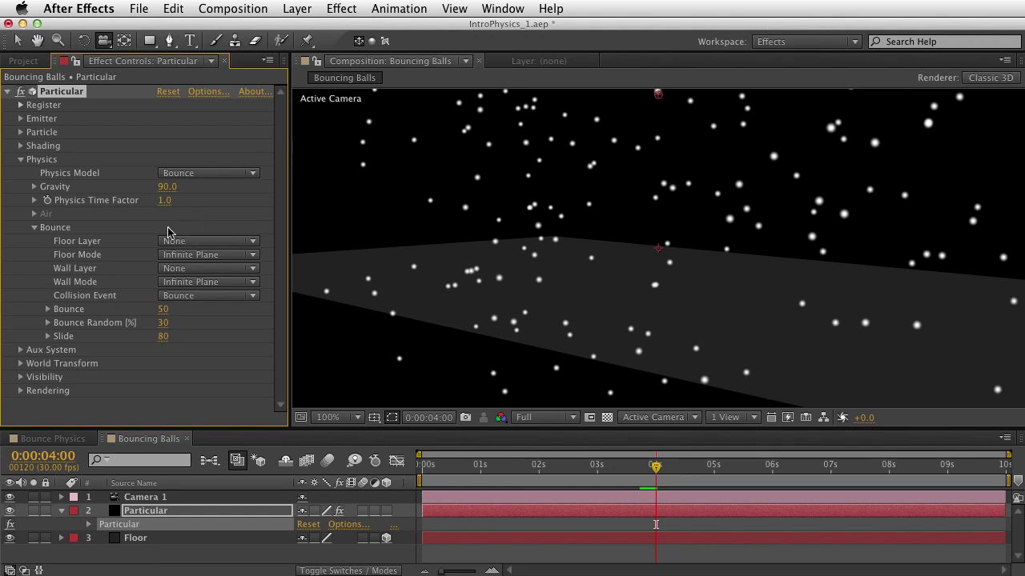
left_click(196, 243)
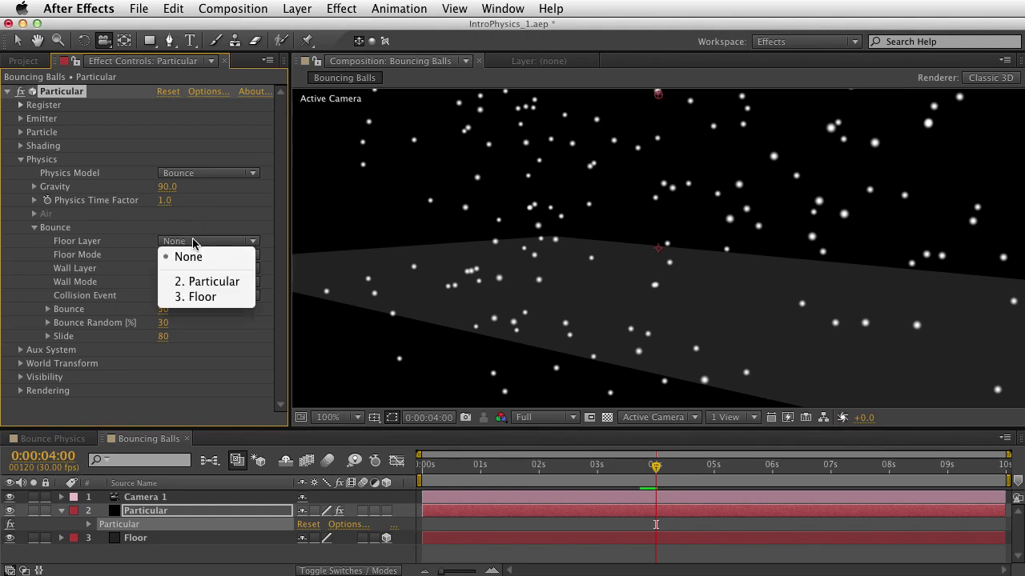
left_click(204, 299)
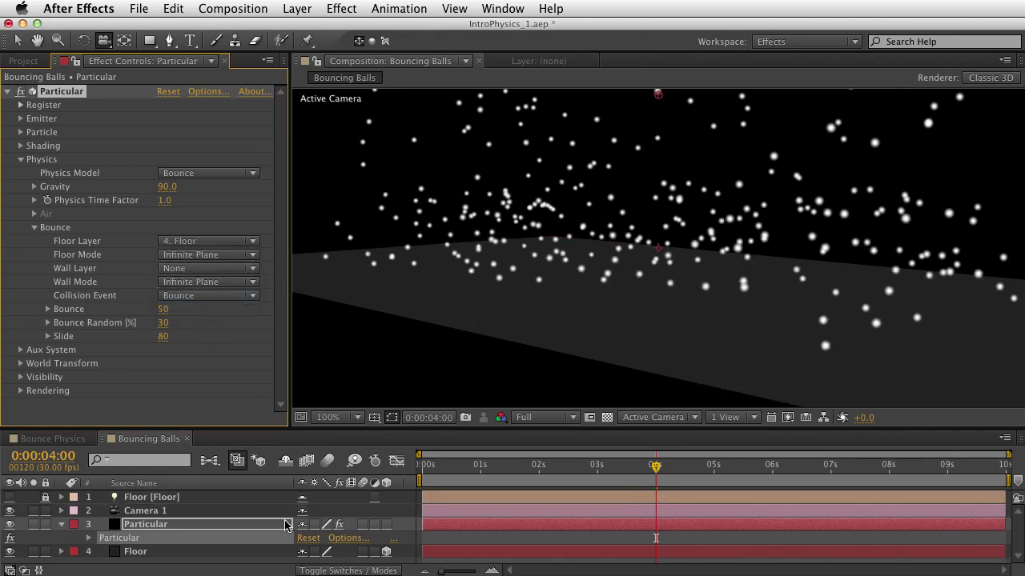
left_click(184, 255)
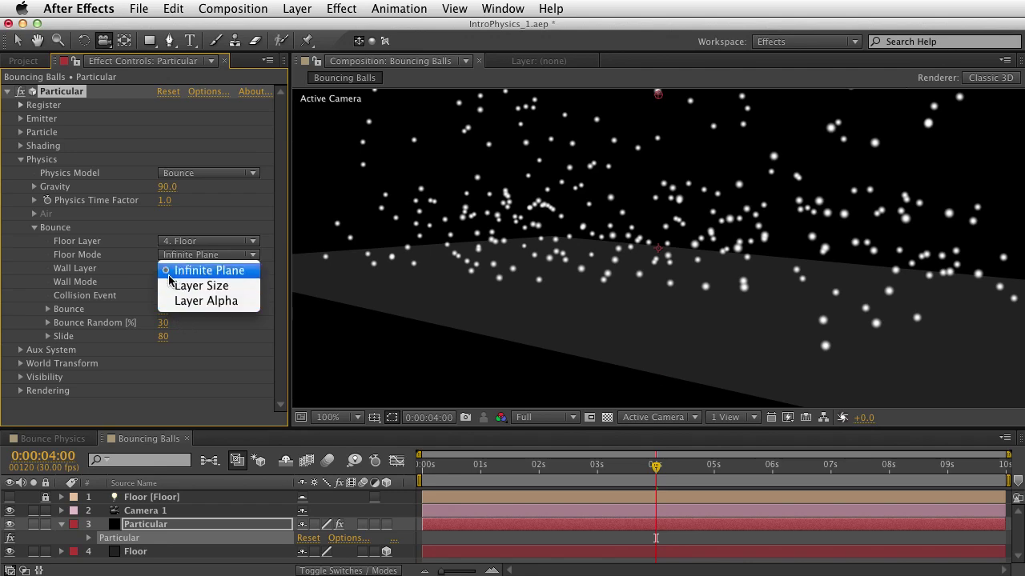
left_click(271, 281)
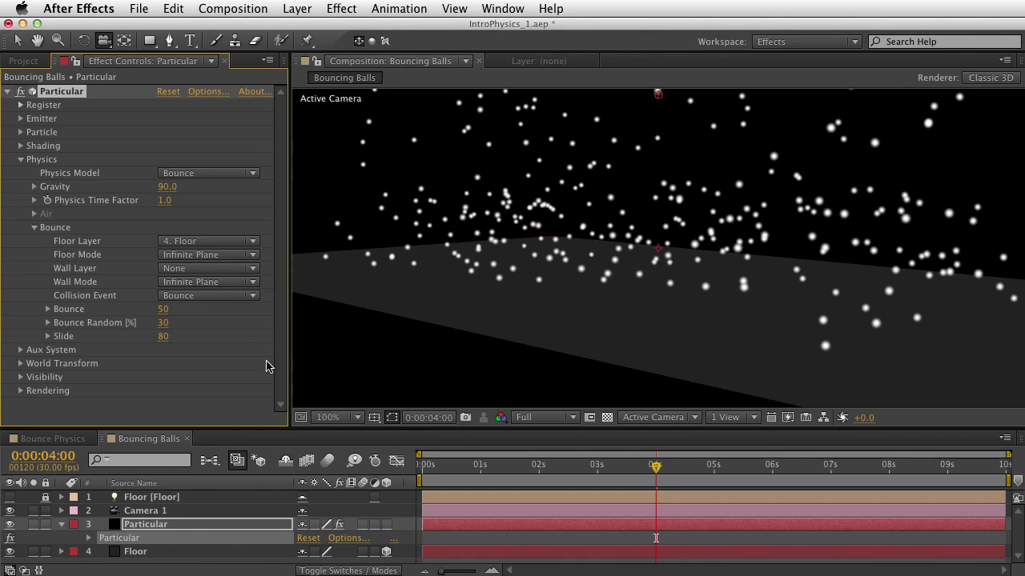
left_click(177, 255)
left_click(192, 284)
Enlarge the emitter to 1013 in X and 880 in Y, and raise Particles/sec to 490, checking the result over time.
left_click(20, 118)
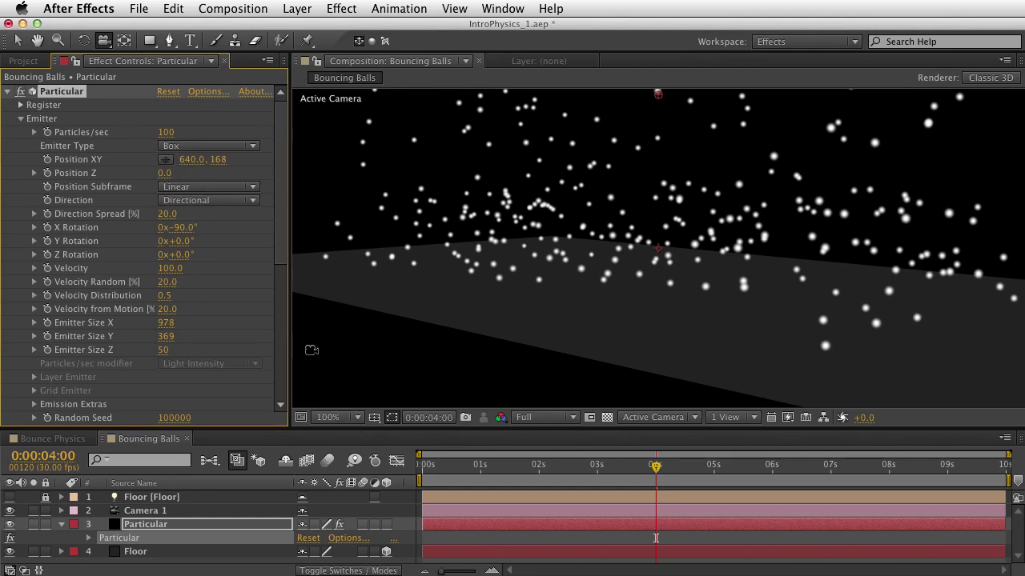
left_click_drag(165, 323, 197, 127)
left_click_drag(480, 471, 525, 474)
Switch the Bounce floor mode to Infinite Plane for comparison, set it back to Layer Size, and scrub through the first two seconds.
scroll(283, 242, "down", 1)
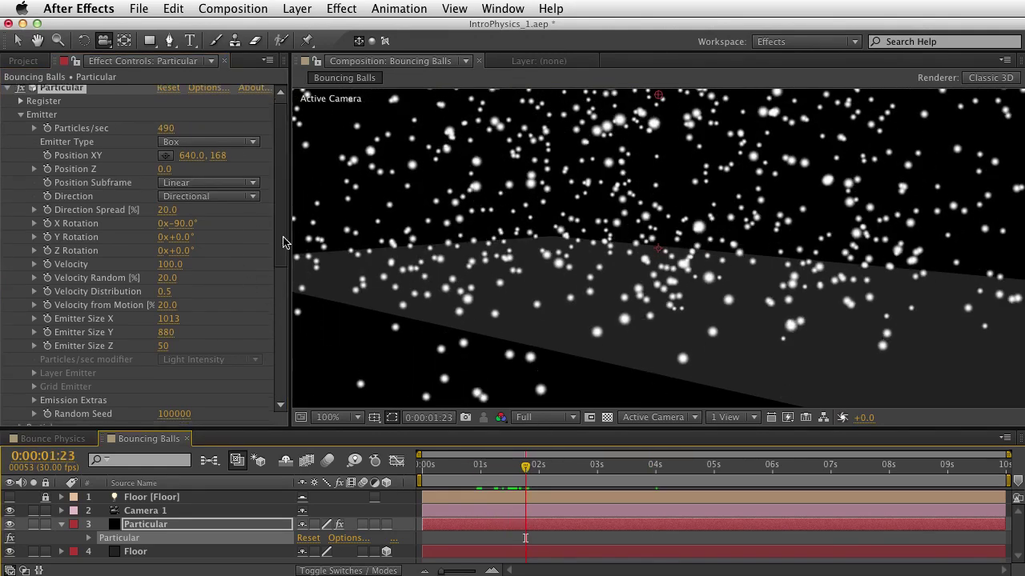
left_click_drag(283, 242, 267, 347)
left_click(192, 305)
left_click(204, 316)
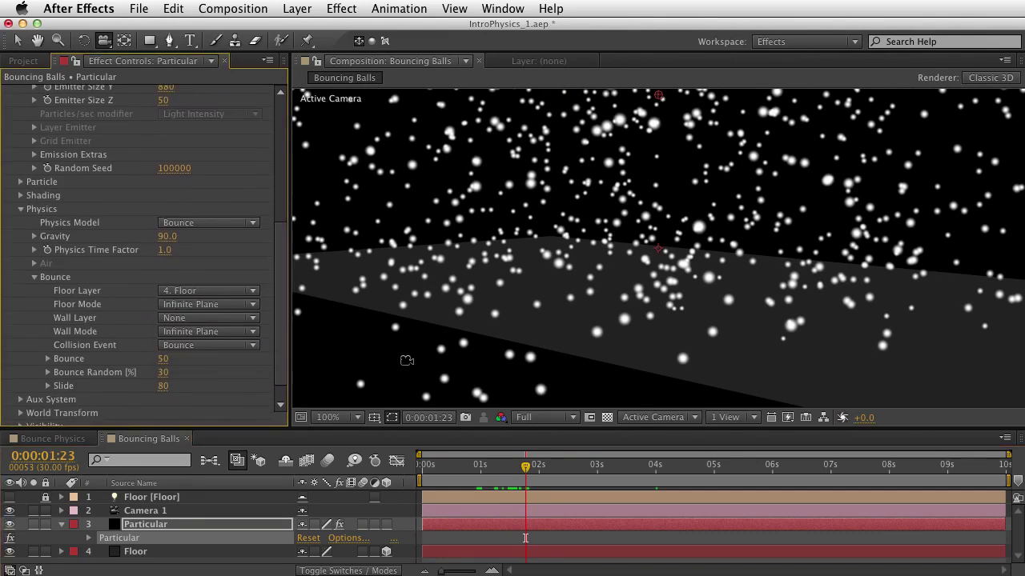
left_click(189, 305)
left_click(216, 353)
left_click(200, 311)
left_click(190, 333)
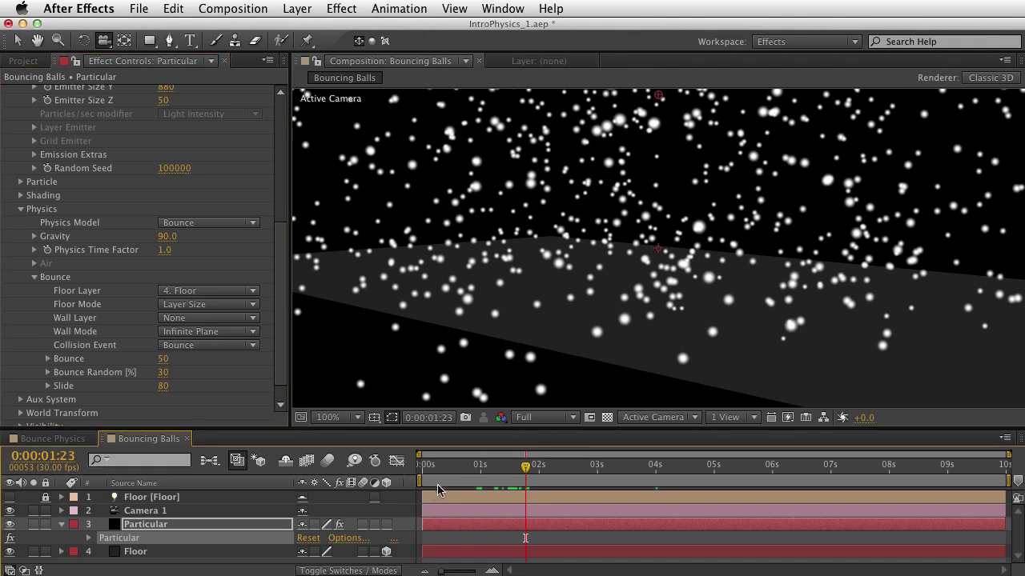
left_click_drag(436, 490, 521, 490)
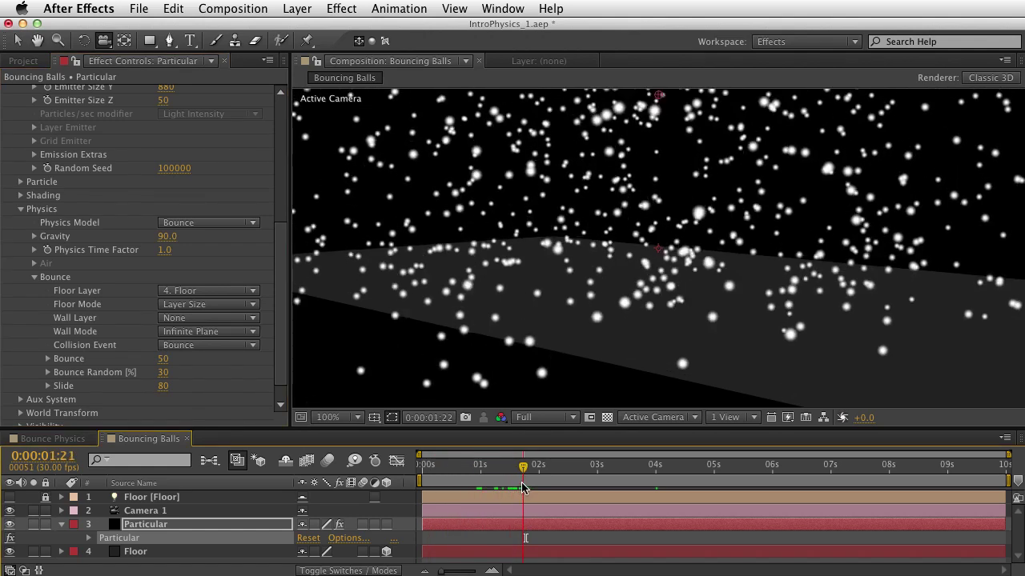
Reduce the emitter's Particles/sec to 170.
left_click(278, 123)
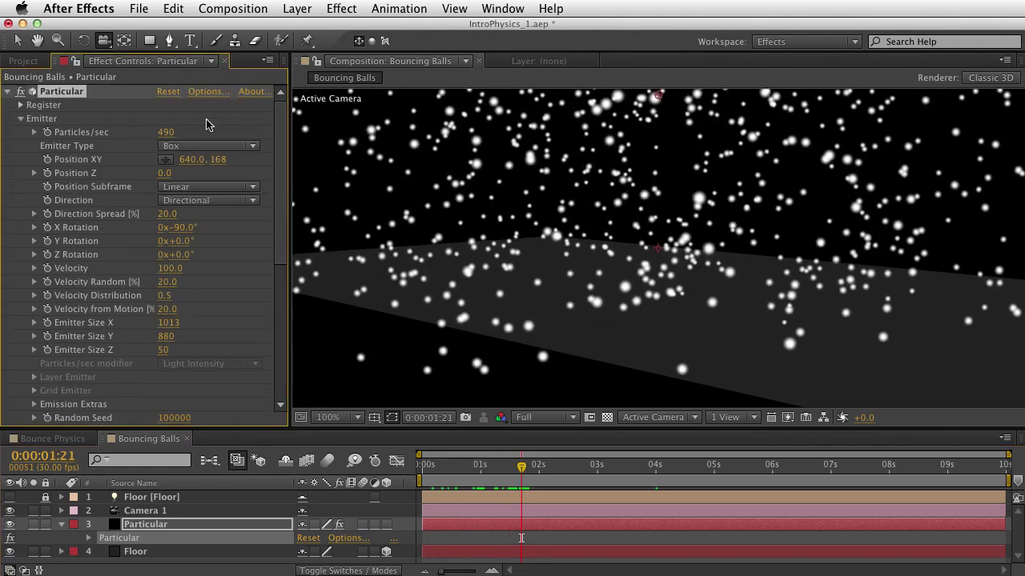
left_click_drag(168, 133, 139, 128)
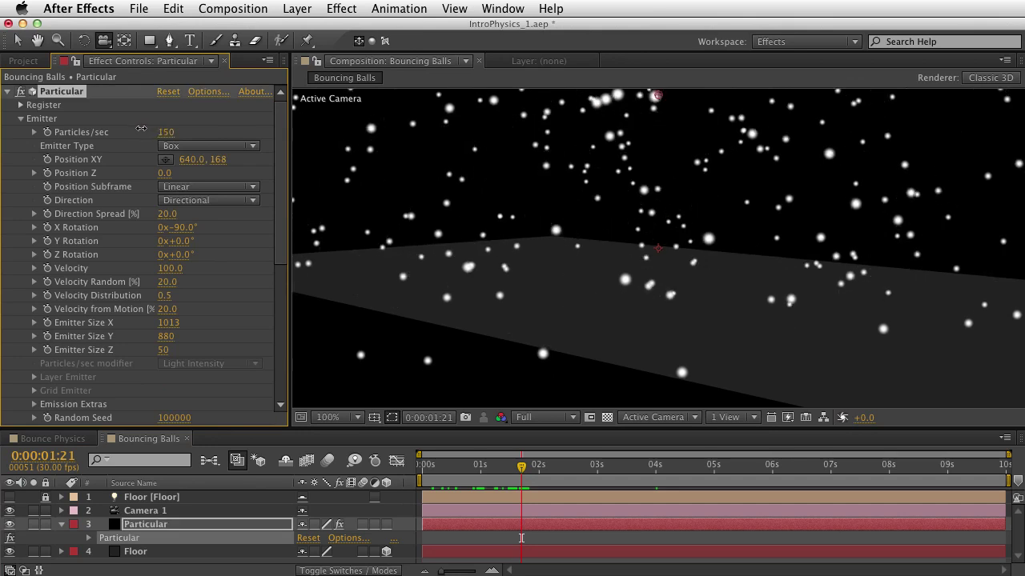
scroll(278, 180, "down", 3)
scroll(275, 155, "up", 3)
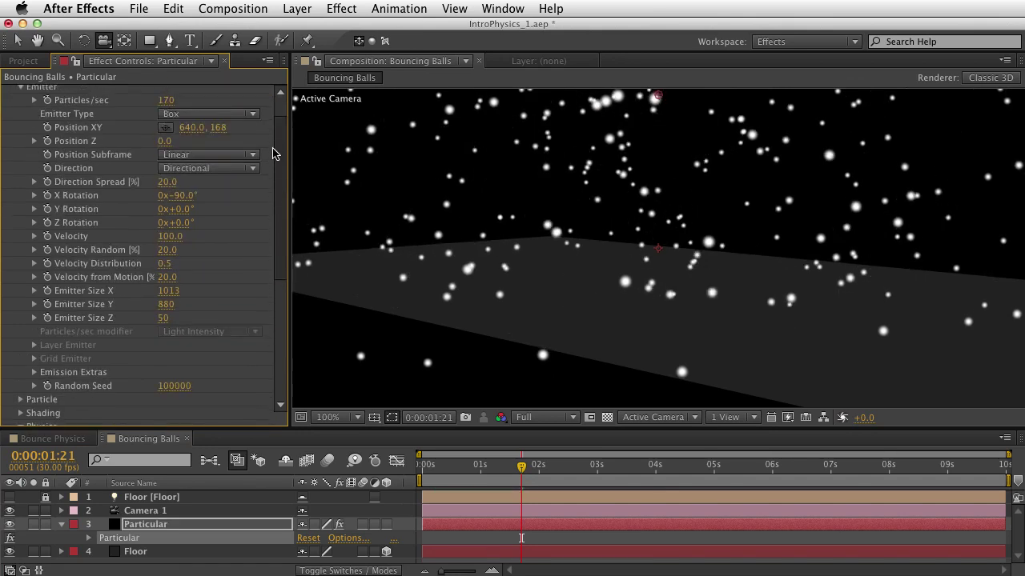
Turn the particles into larger, hard-edged balls with a size of 12 and a sphere feather of 0.
scroll(275, 156, "down", 5)
left_click(21, 300)
scroll(23, 301, "down", 4)
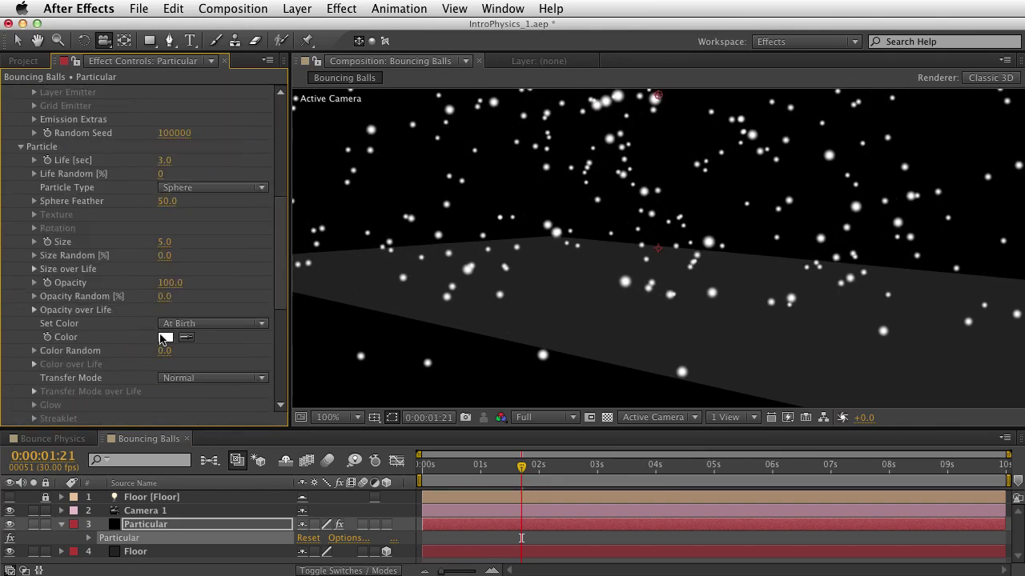
mouse_move(169, 241)
left_mouse_down()
mouse_move(190, 239)
mouse_move(168, 240)
left_mouse_up()
left_click_drag(166, 202, 78, 220)
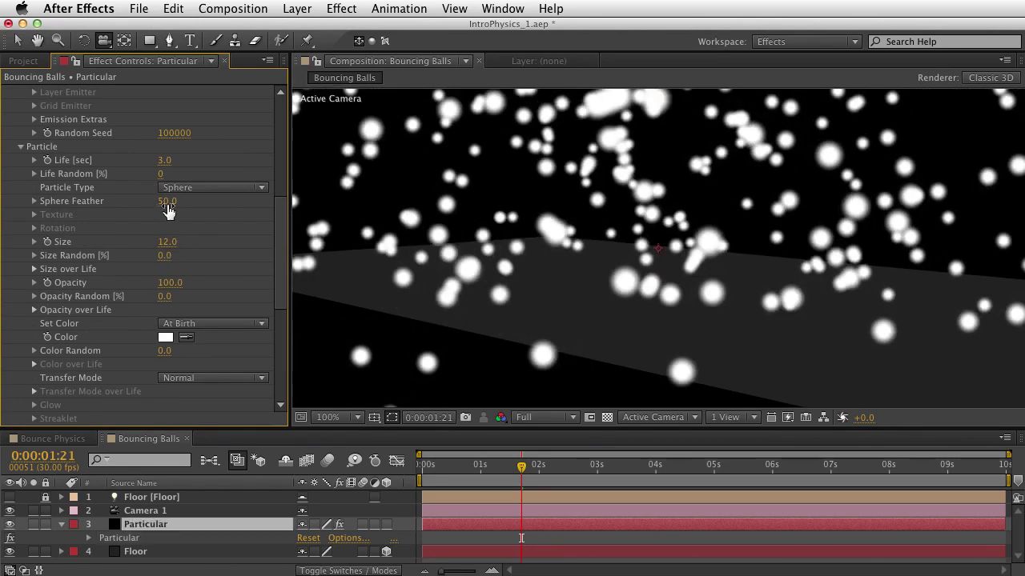
Set the Bounce collision event to Slide and scrub the timeline to preview it.
scroll(275, 256, "down", 5)
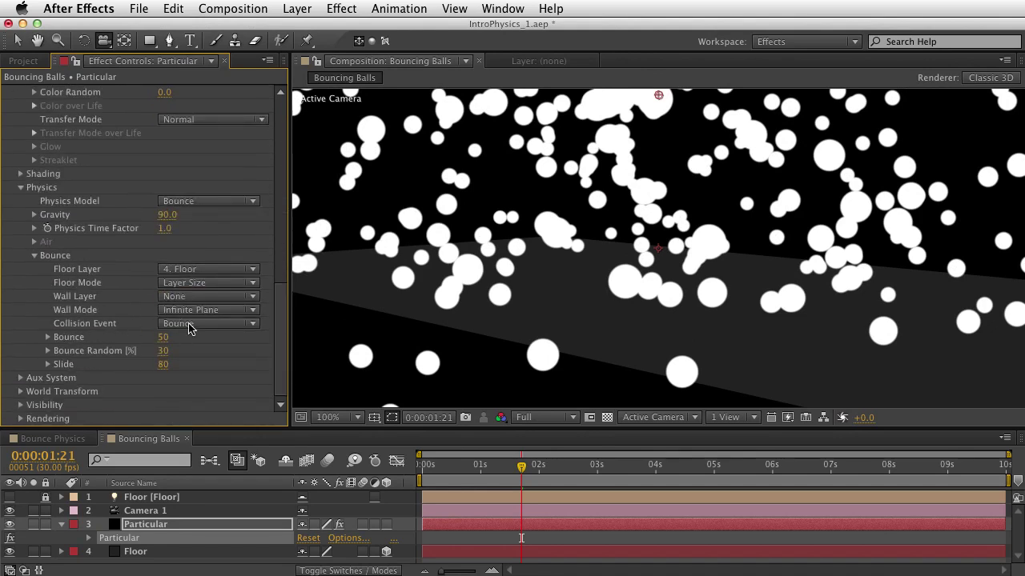
left_click(190, 324)
left_click(186, 357)
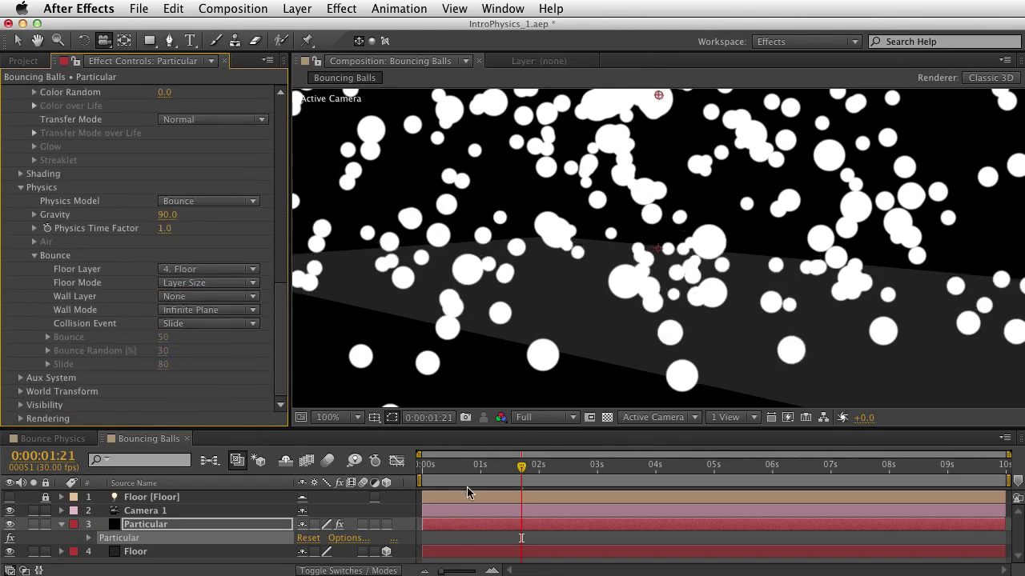
left_click_drag(461, 470, 544, 537)
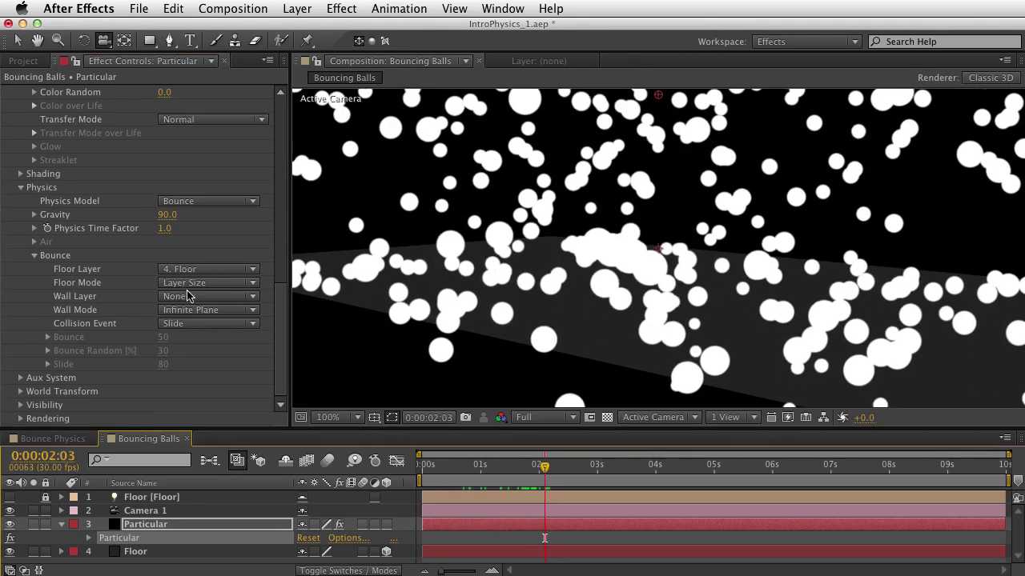
Set the Bounce collision event to Stick and scrub the timeline to preview it.
left_click(170, 323)
left_click(210, 370)
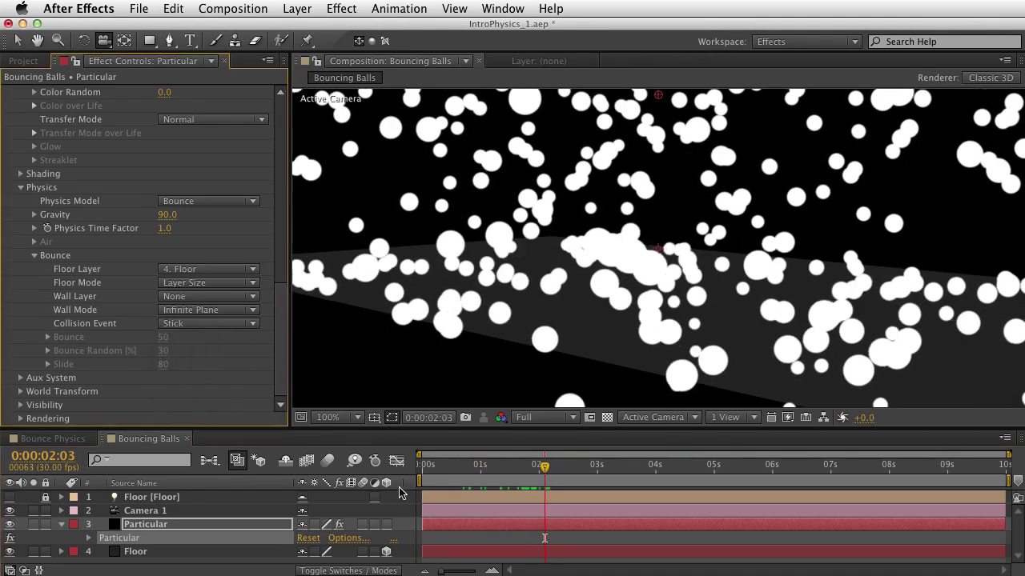
left_click_drag(450, 494, 575, 507)
Set the Bounce collision event to Kill and scrub the timeline to preview it.
left_click(183, 323)
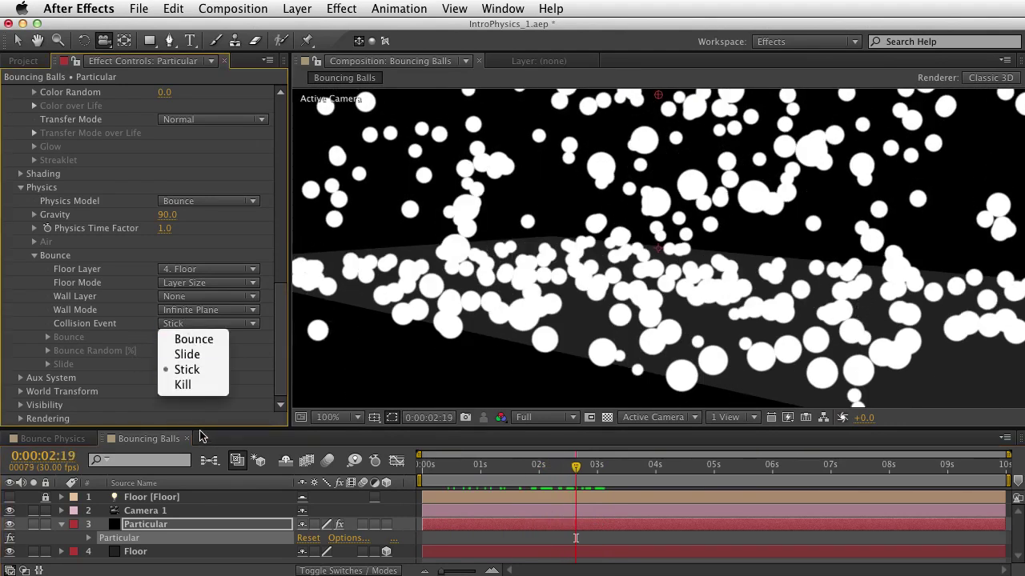
left_click(185, 386)
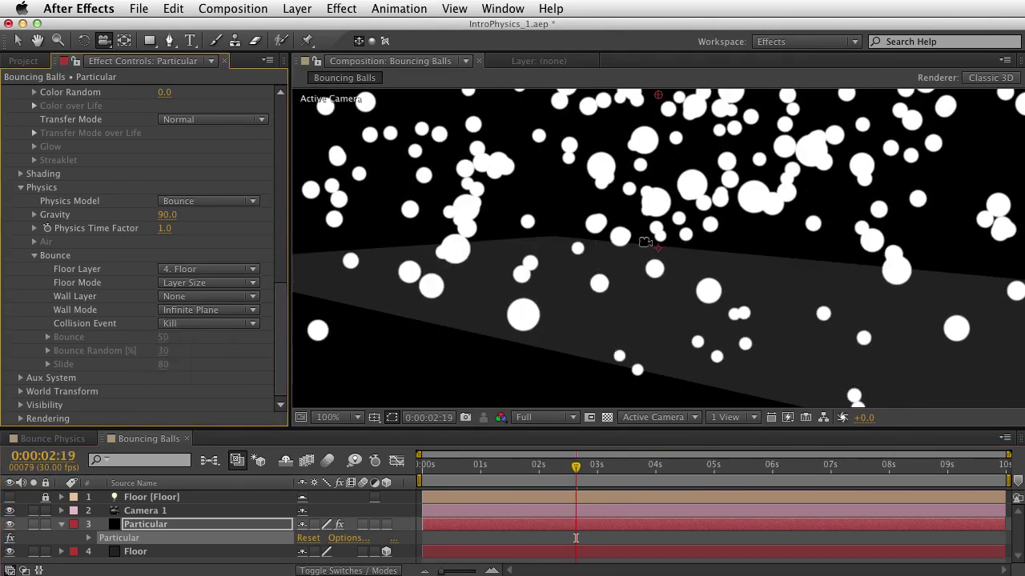
left_click_drag(448, 468, 622, 487)
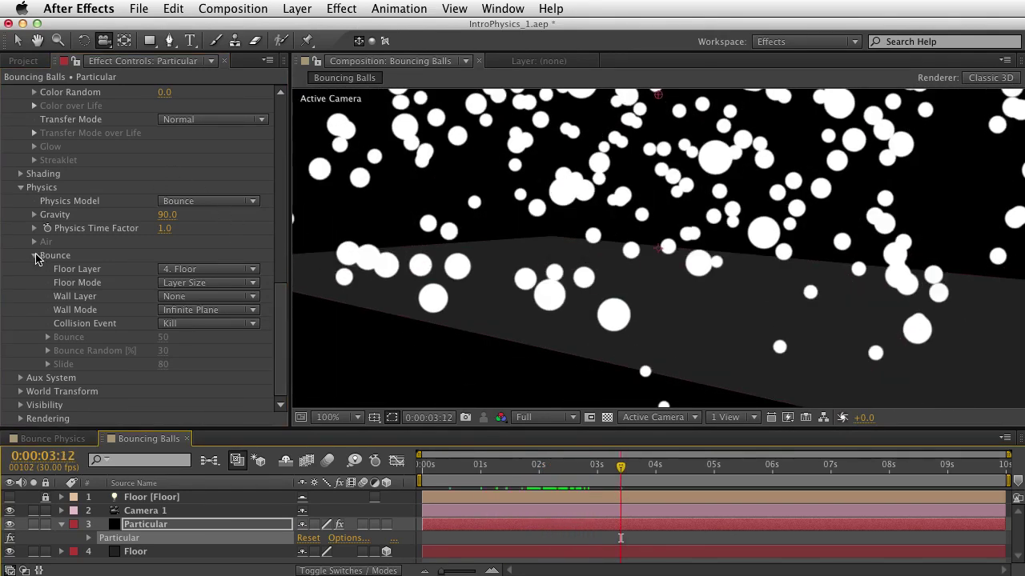
Collapse the Bounce, Physics, Emitter and Particle settings, and set the Aux System to emit At Bounce Event.
left_click(34, 257)
left_click(21, 296)
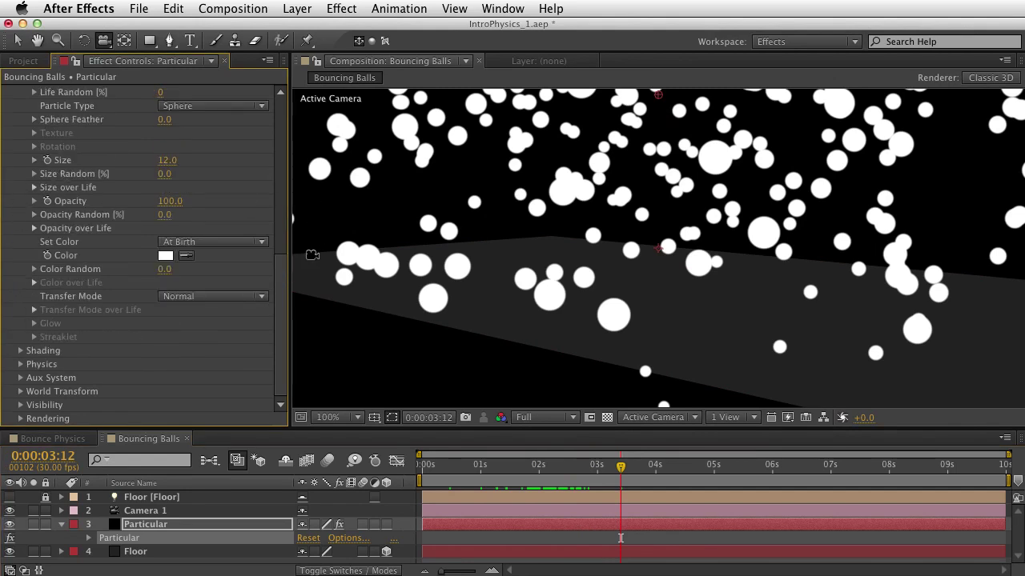
scroll(46, 160, "up", 10)
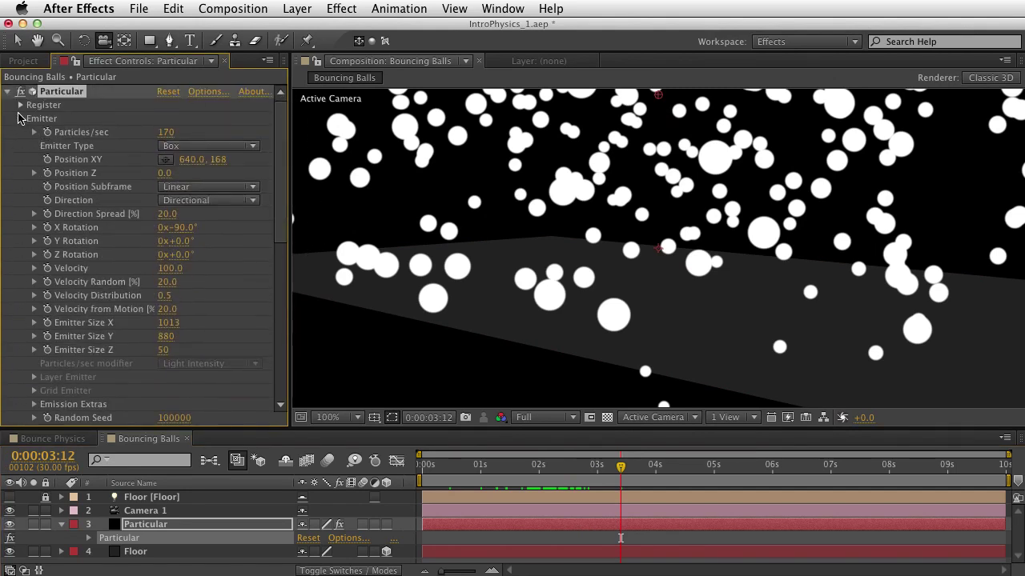
left_click(71, 99)
left_click(21, 119)
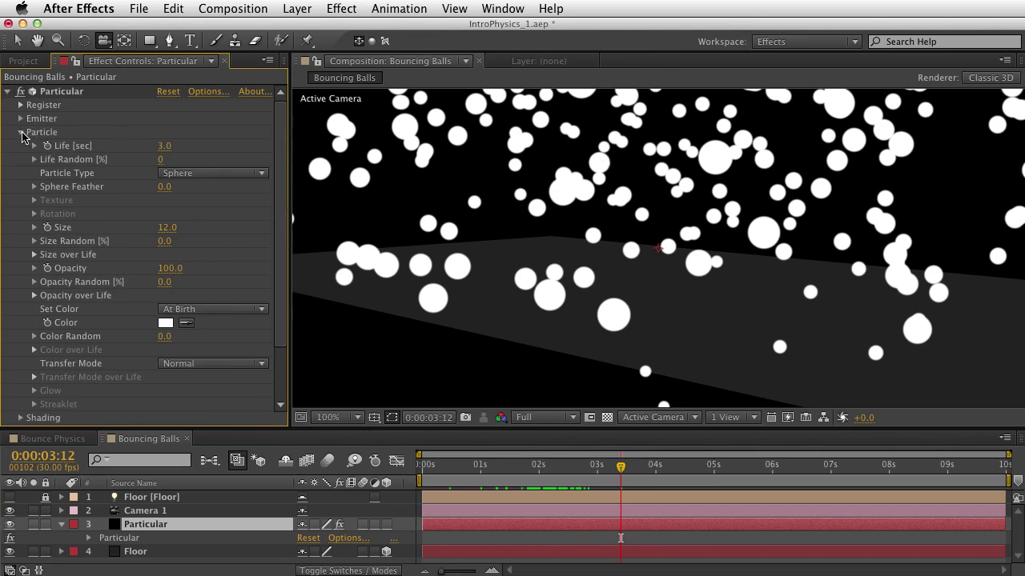
left_click(22, 133)
left_click(21, 173)
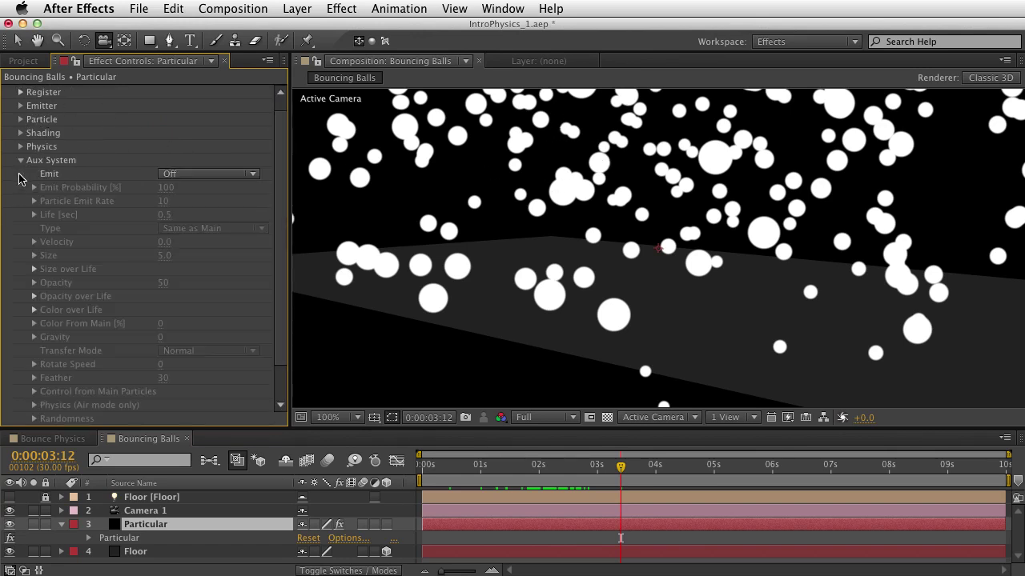
left_click(189, 174)
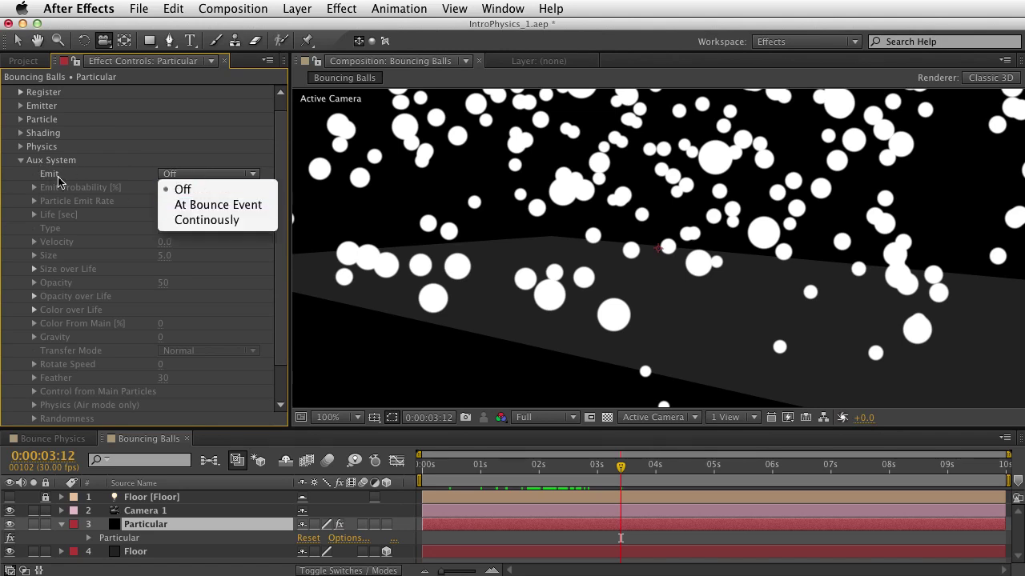
left_click(230, 207)
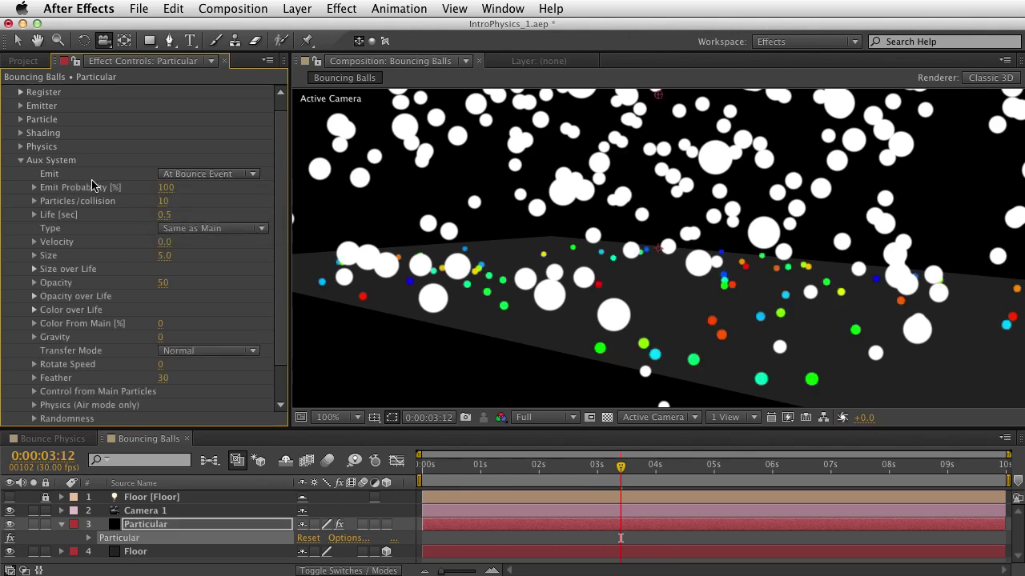
Set the Aux System velocity to 36 and scrub the timeline to check the particles emitted at each bounce.
left_click_drag(460, 476, 558, 482)
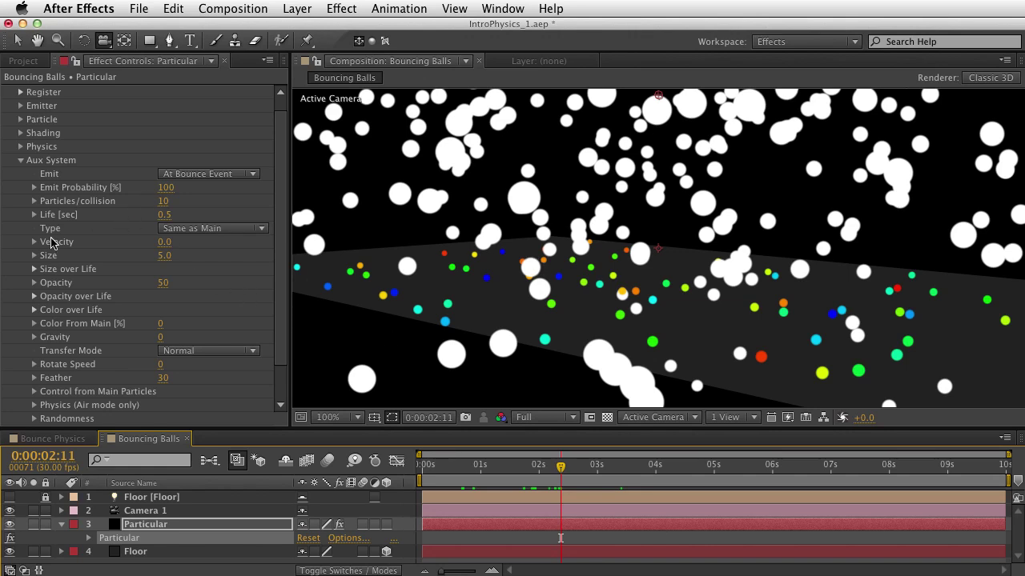
left_click_drag(166, 241, 188, 236)
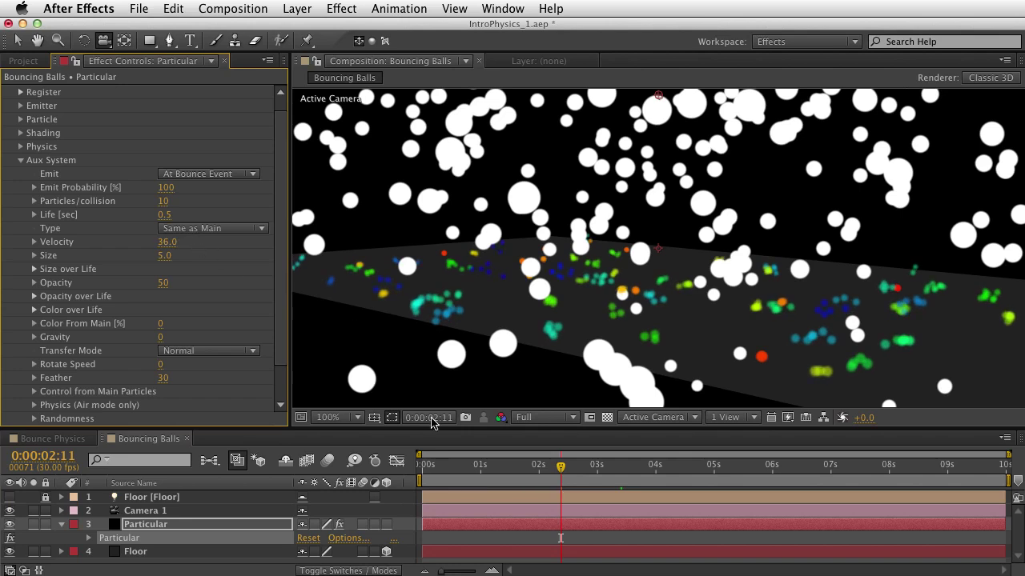
left_click_drag(484, 471, 526, 481)
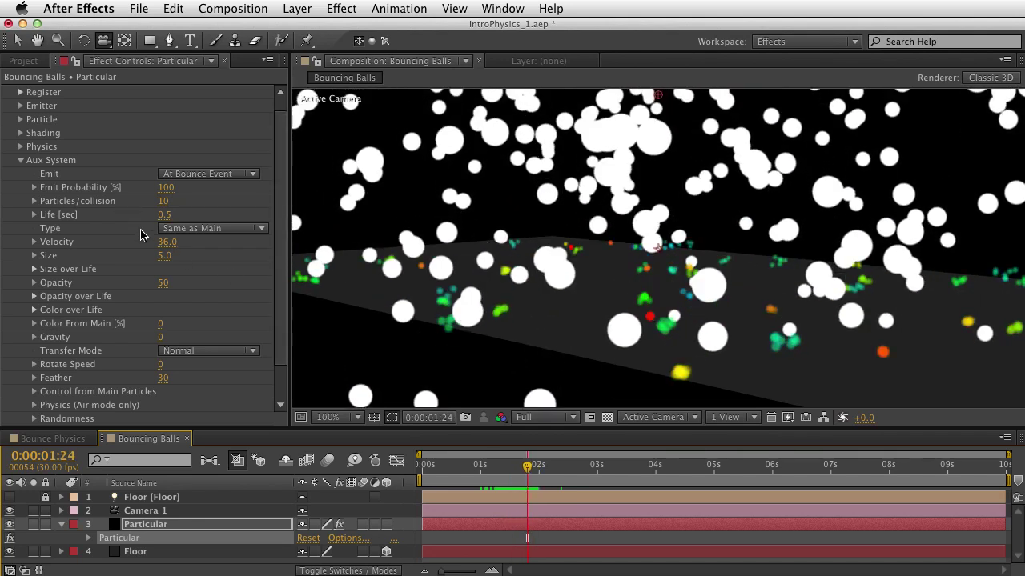
Set the Aux System velocity to 77, particles per collision to 82 and Color From Main to 91%.
left_click_drag(166, 242, 203, 231)
left_click_drag(164, 200, 214, 194)
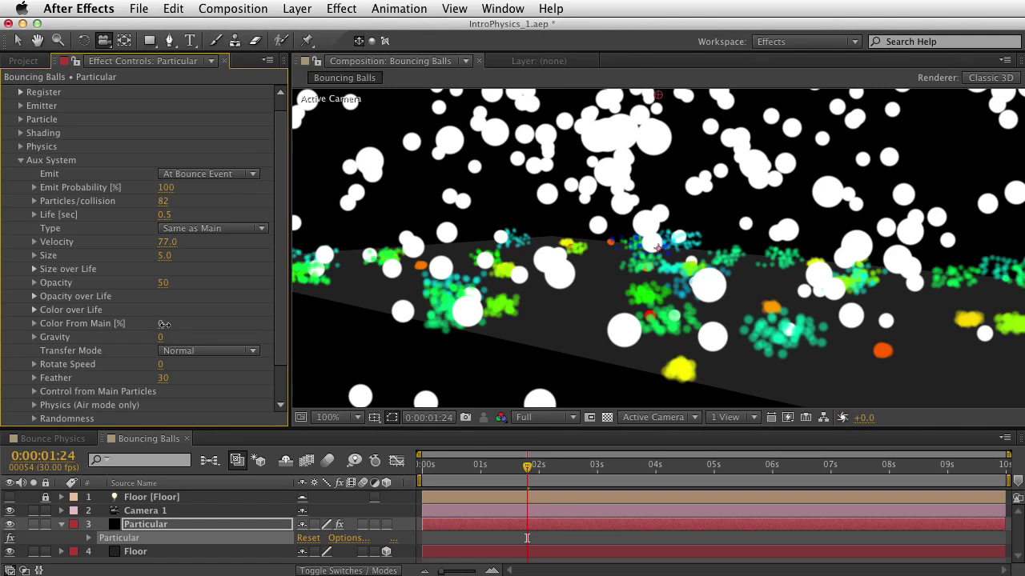
left_click_drag(164, 323, 251, 319)
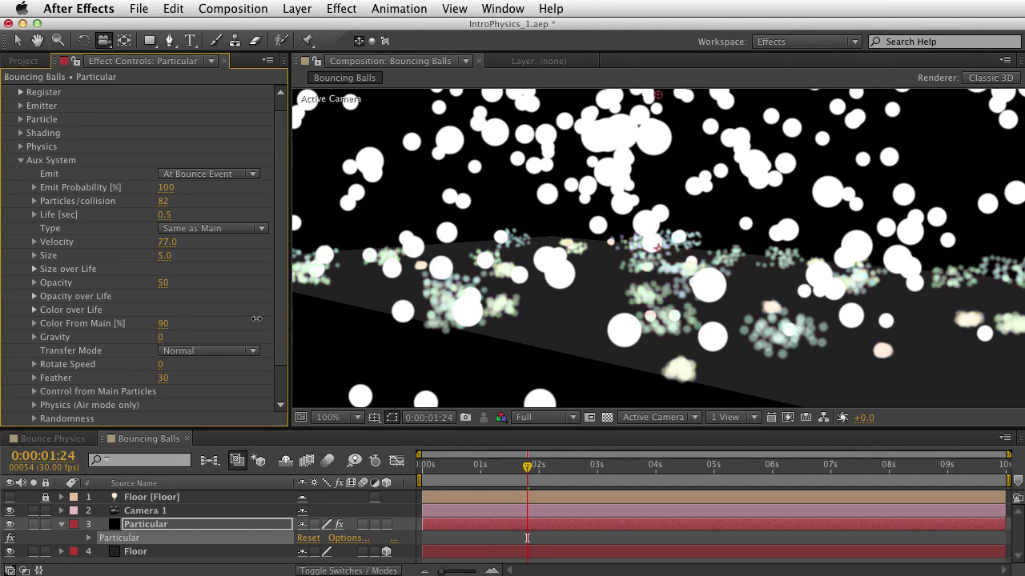
left_click_drag(256, 319, 257, 319)
Set the Aux System gravity to 90.
left_click(158, 337)
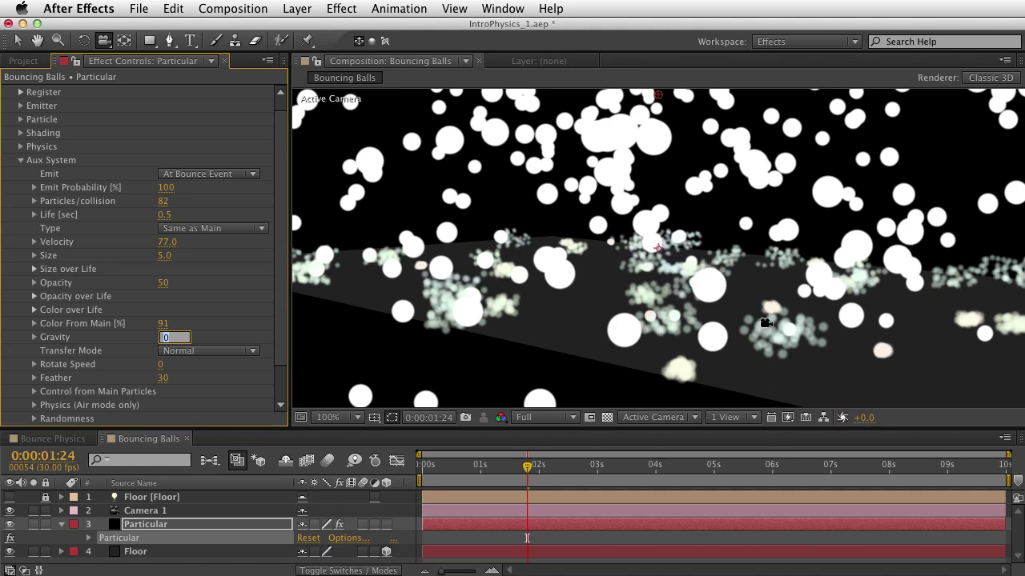
left_click(229, 313)
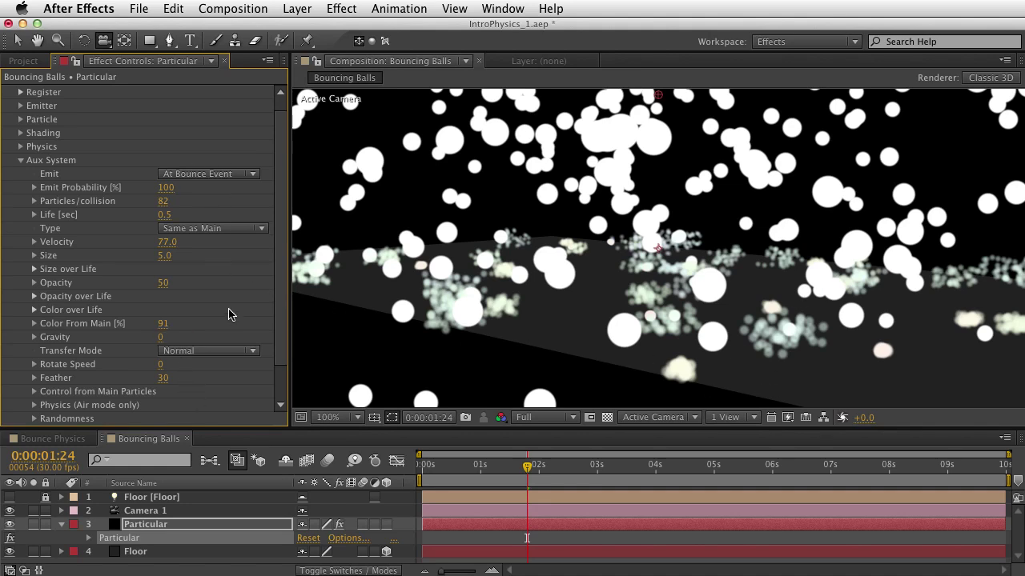
left_click_drag(161, 337, 170, 340)
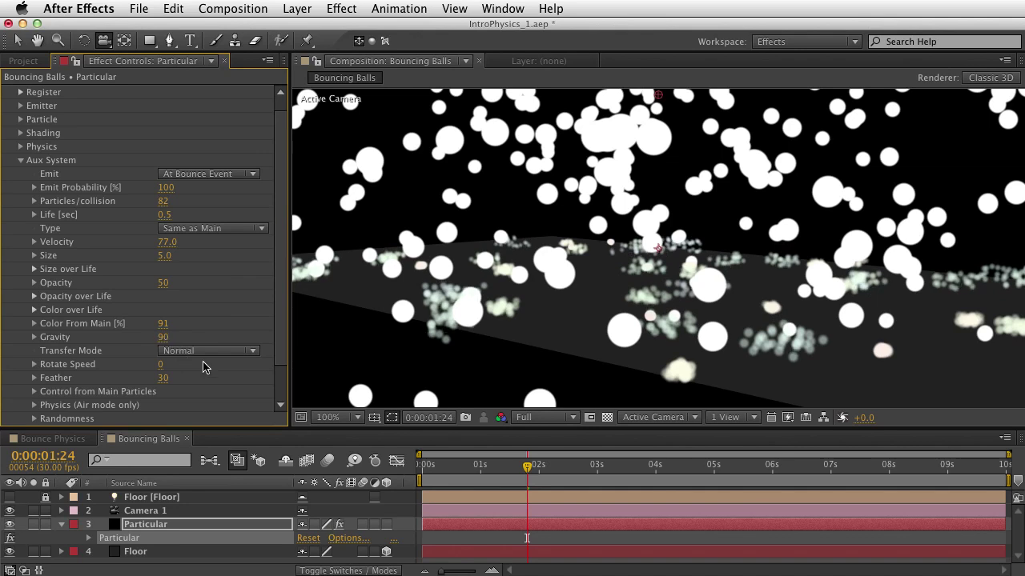
Draw a descending Size over Life curve for the Aux System particles and scrub the timeline to preview it.
left_click(34, 270)
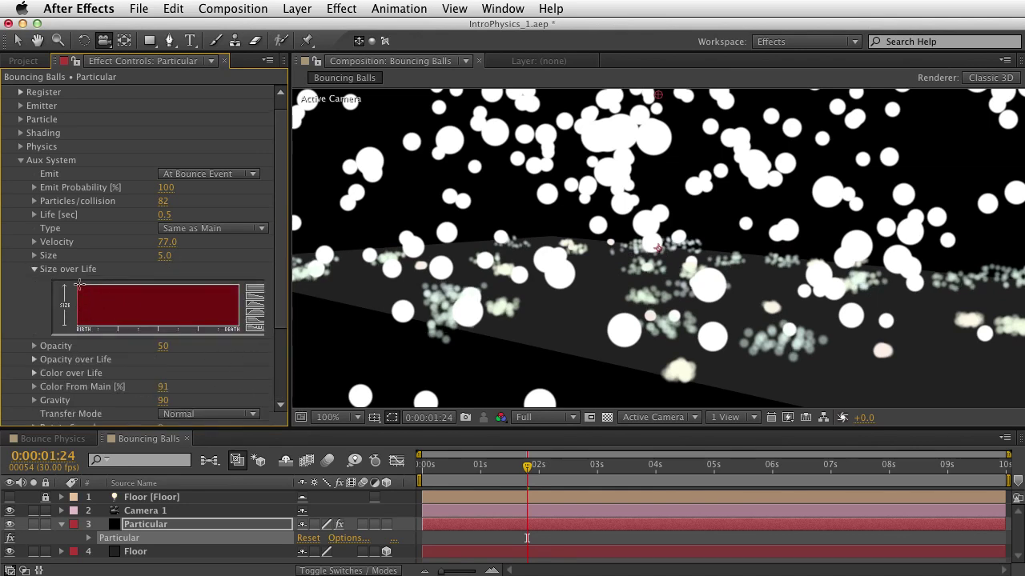
left_click_drag(78, 284, 207, 327)
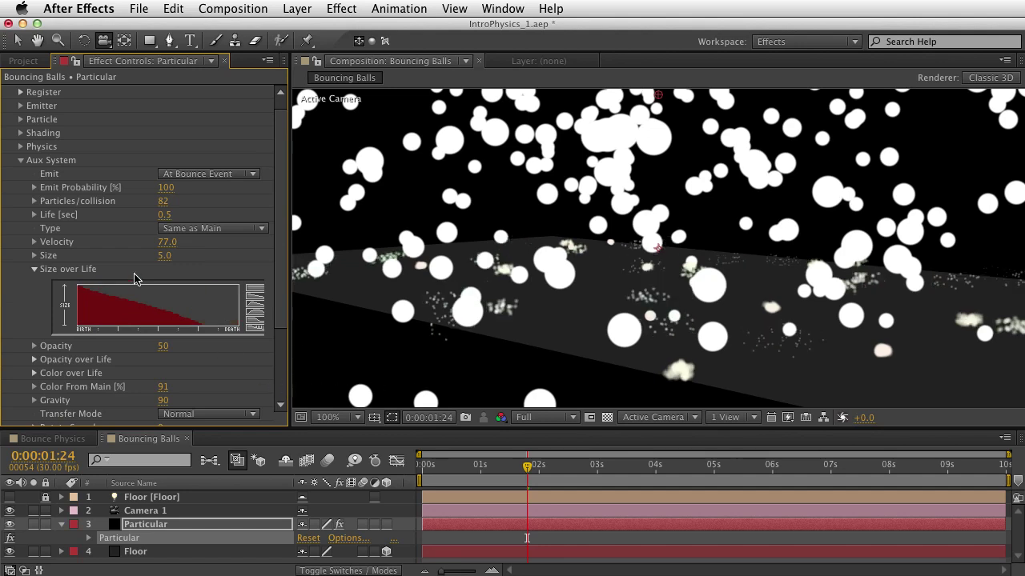
left_click_drag(94, 290, 251, 333)
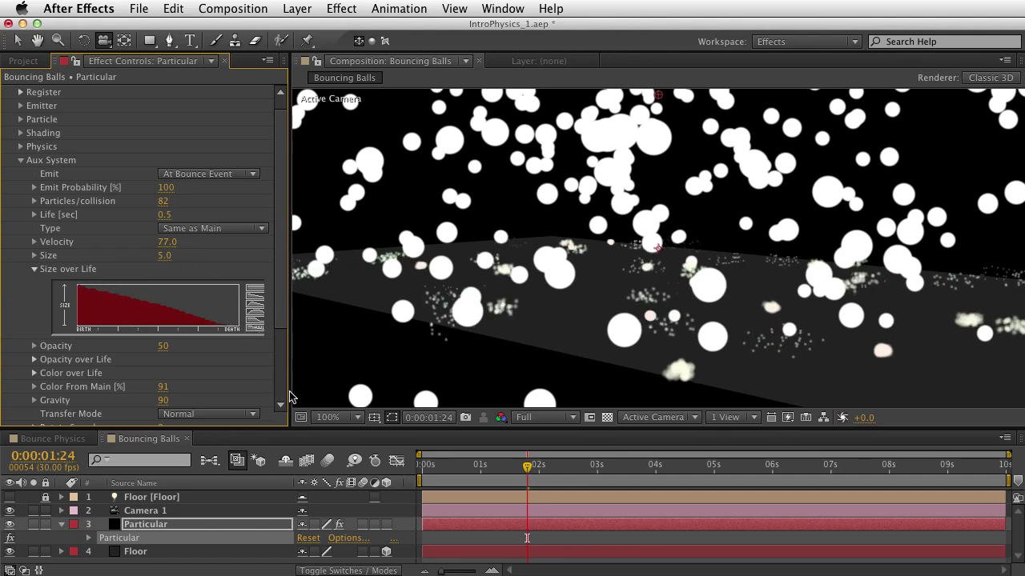
left_click_drag(489, 465, 591, 493)
Reduce the main particle Size to 4 and turn the Aux System emission off.
scroll(227, 167, "up", 1)
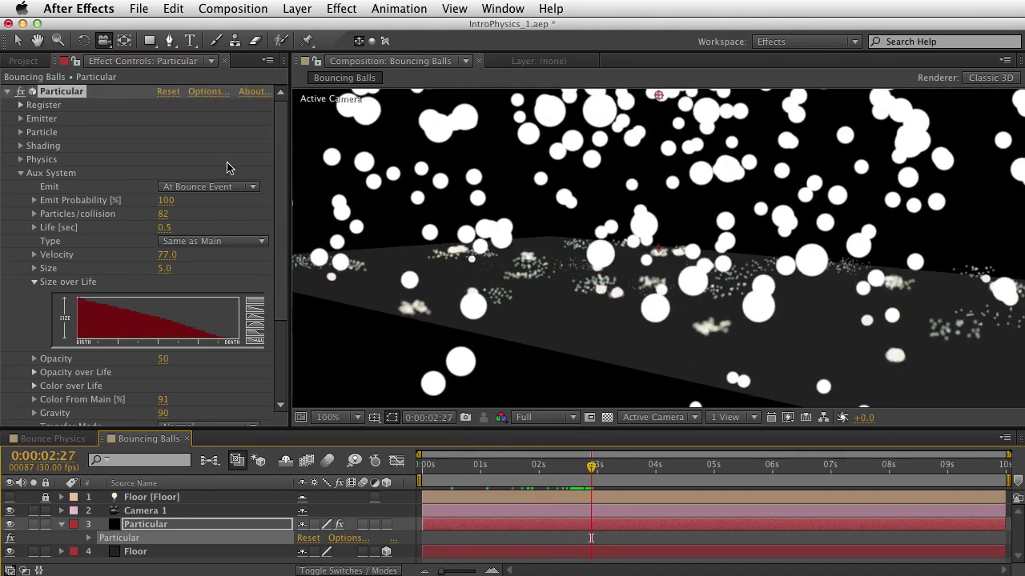
left_click(19, 173)
left_click(21, 132)
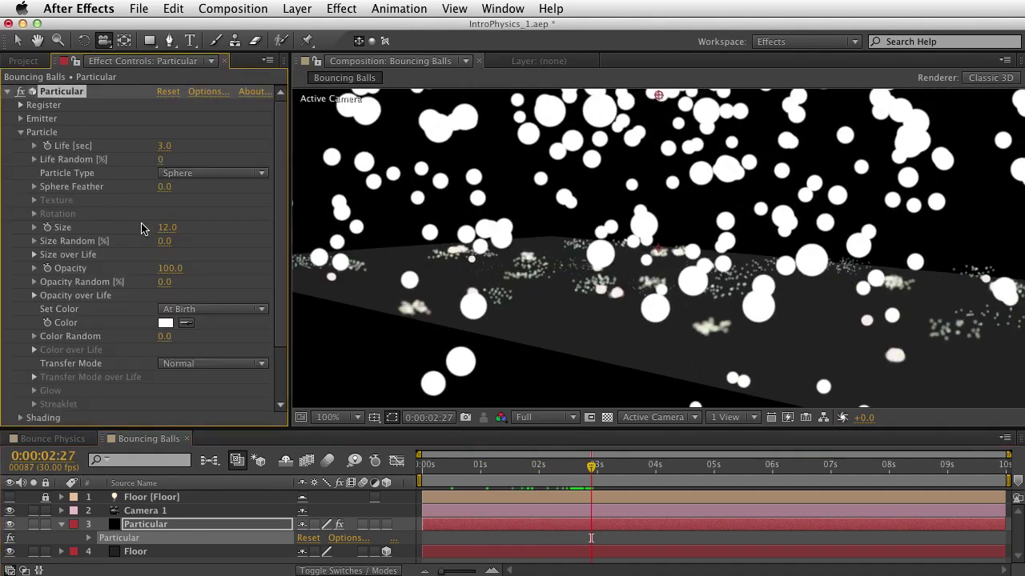
left_click_drag(172, 237, 163, 232)
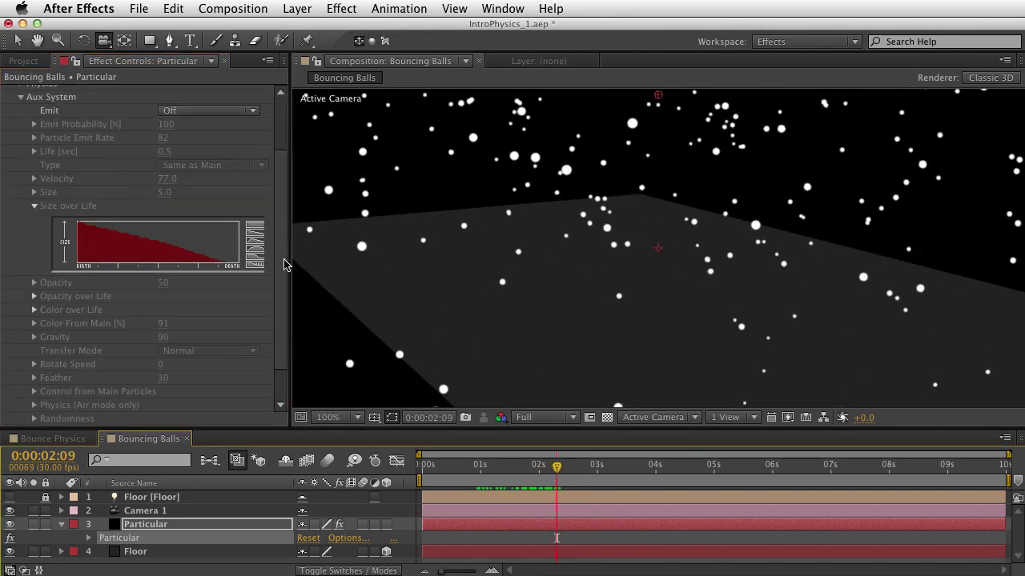
Collapse the Aux System settings and set the Physics collision event to Bounce.
scroll(280, 257, "up", 2)
scroll(280, 257, "down", 2)
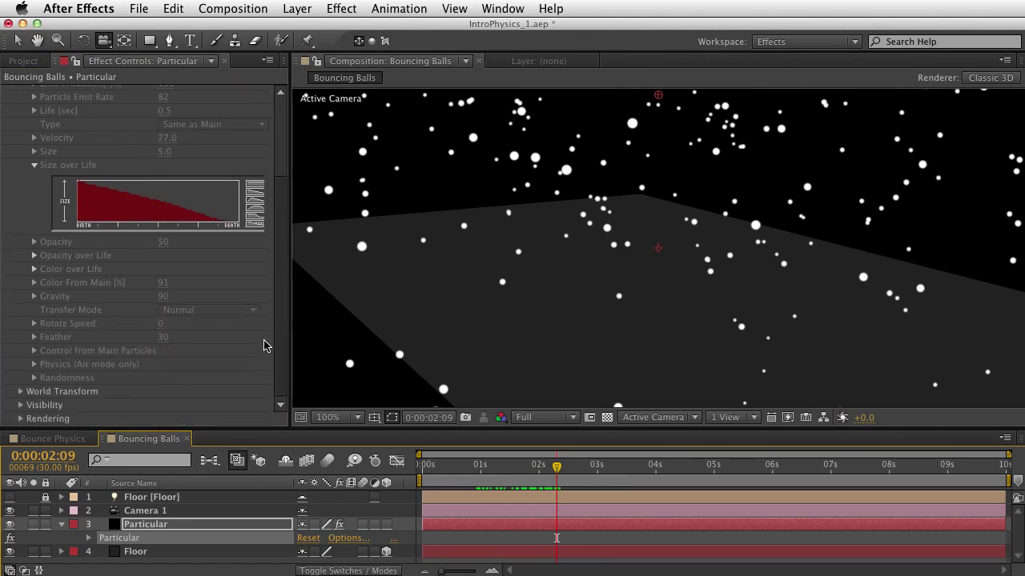
scroll(280, 256, "up", 5)
left_click(21, 173)
left_click(21, 159)
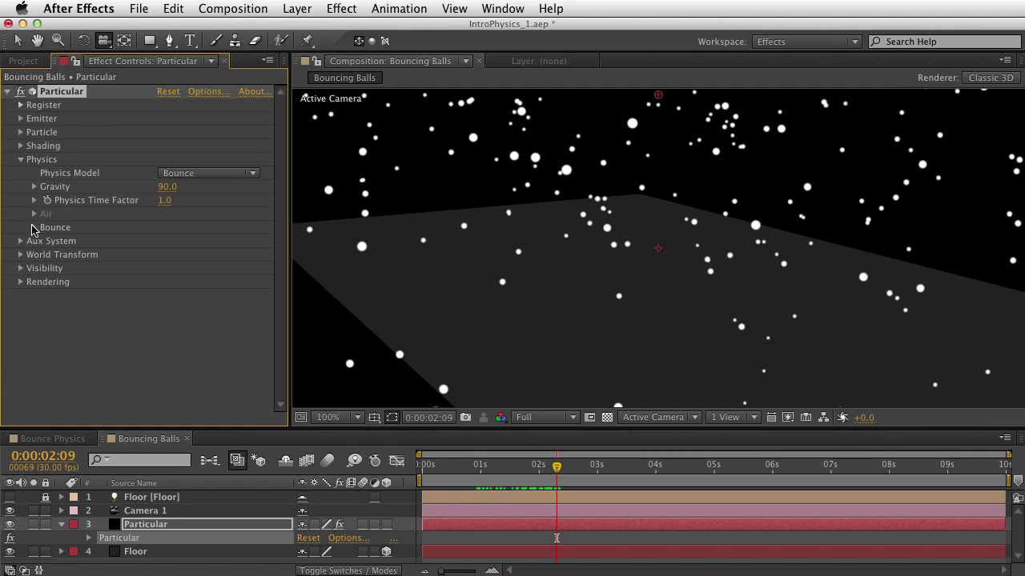
left_click(34, 228)
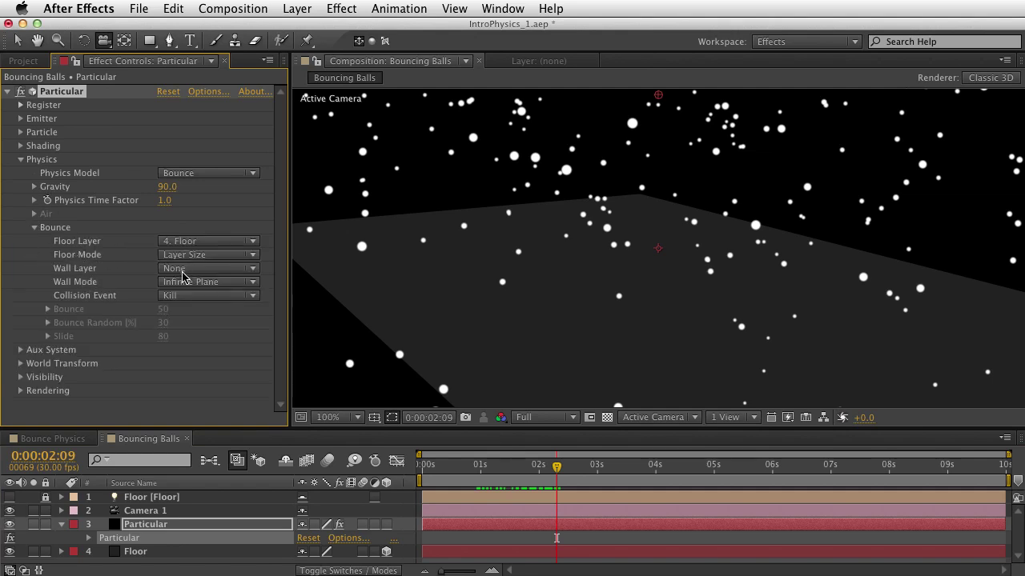
left_click(186, 295)
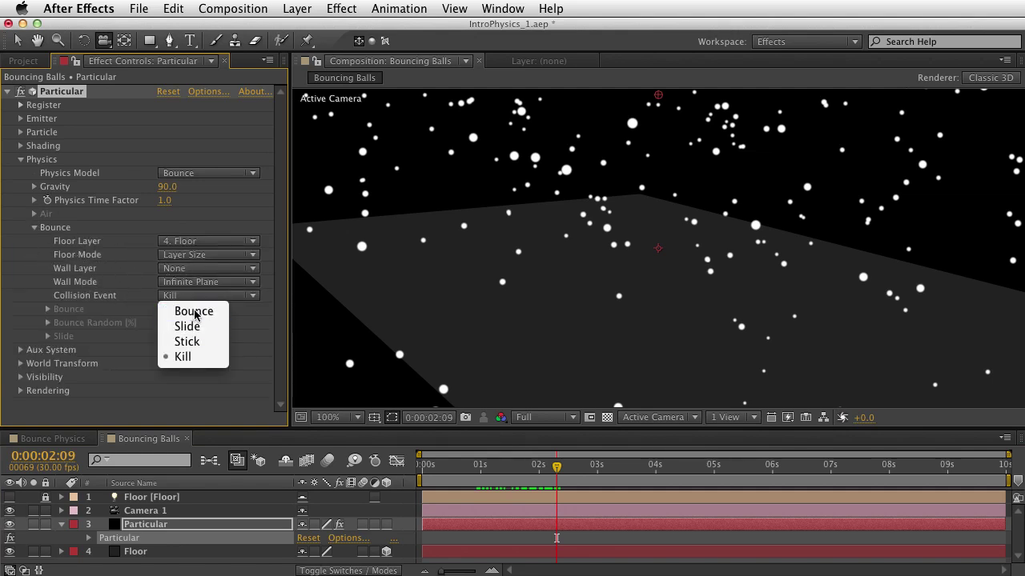
left_click(194, 309)
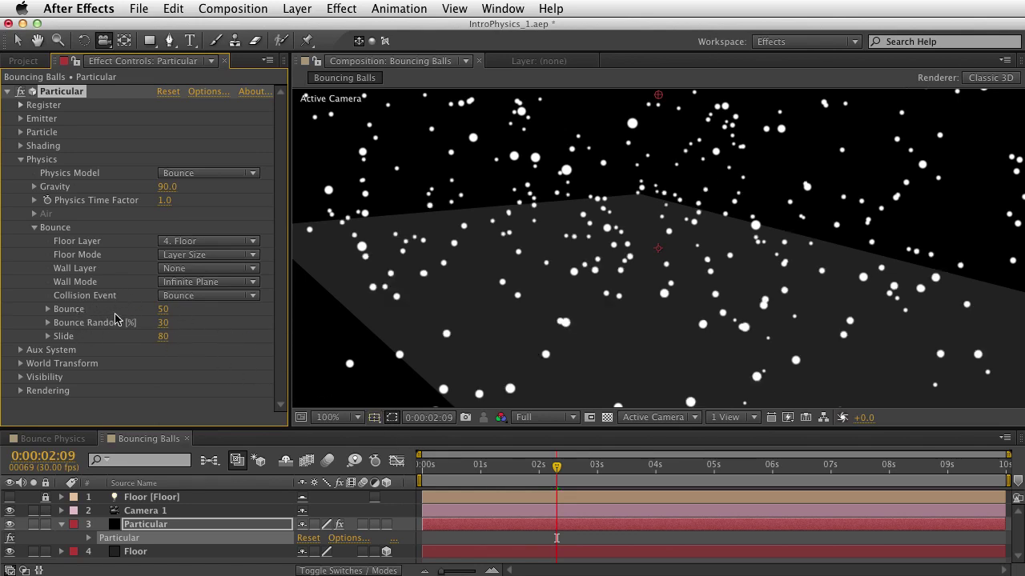
Set the Bounce amount to 56 and scrub the timeline to check how the particles bounce.
left_click_drag(165, 309, 169, 309)
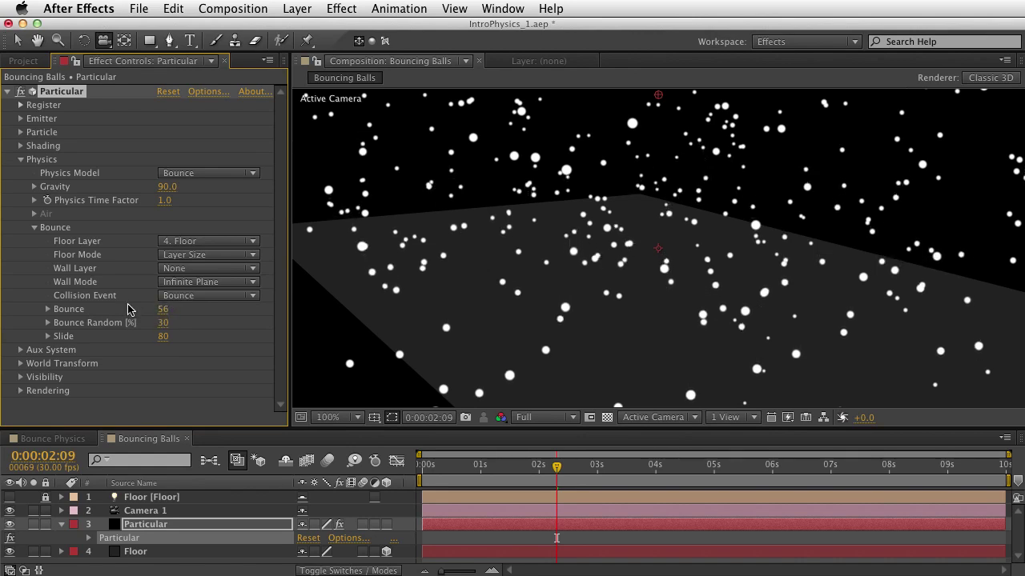
left_click(162, 324)
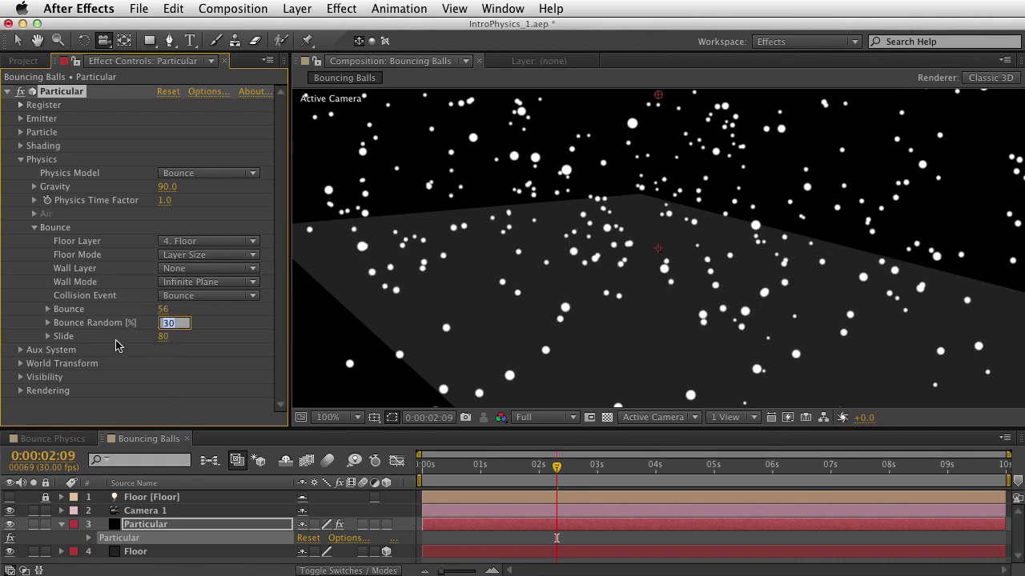
left_click_drag(556, 466, 632, 469)
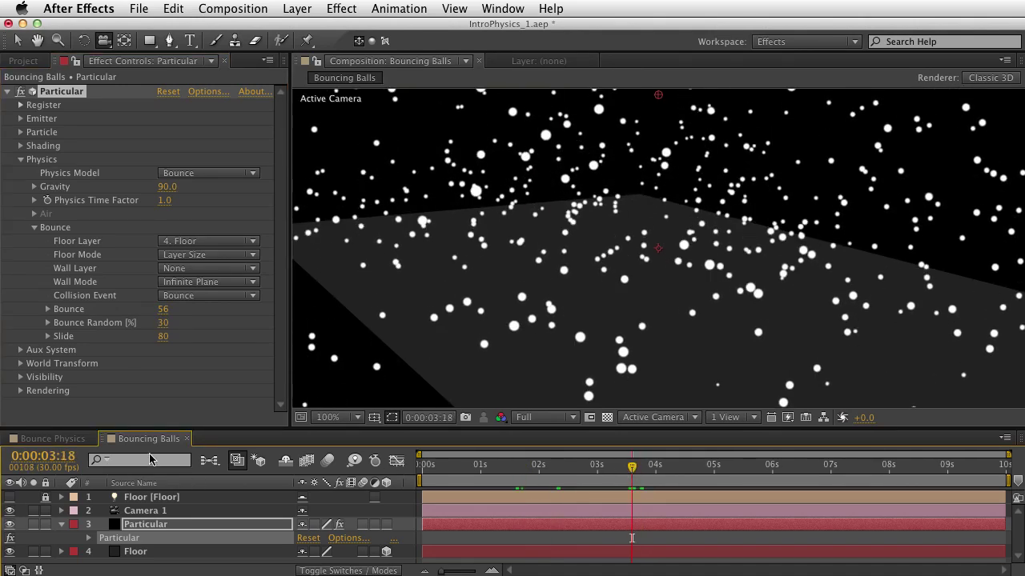
left_click_drag(524, 466, 558, 465)
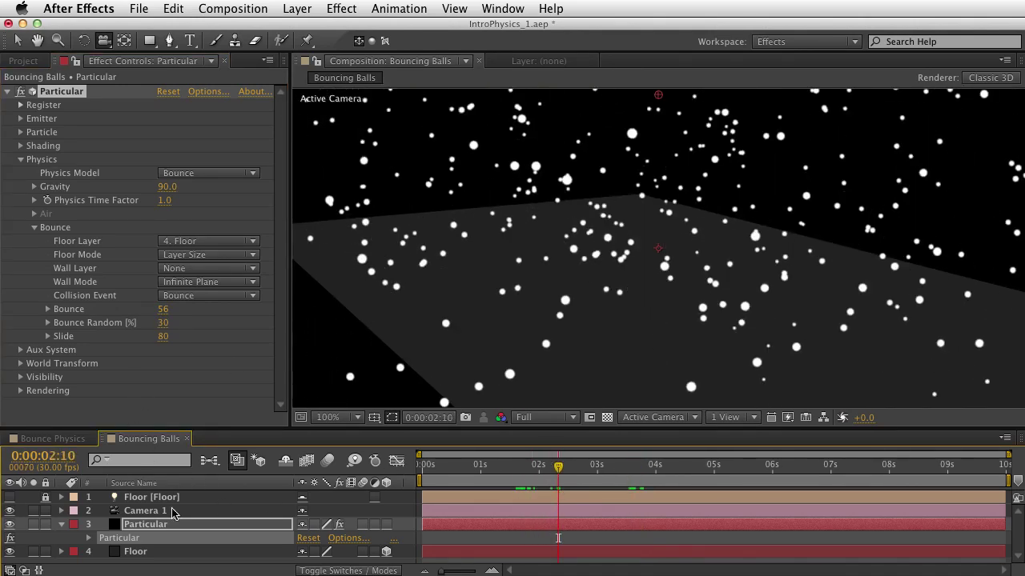
Tilt the Floor layer slightly with the Rotation tool and preview the particles bouncing on it.
left_click(157, 555)
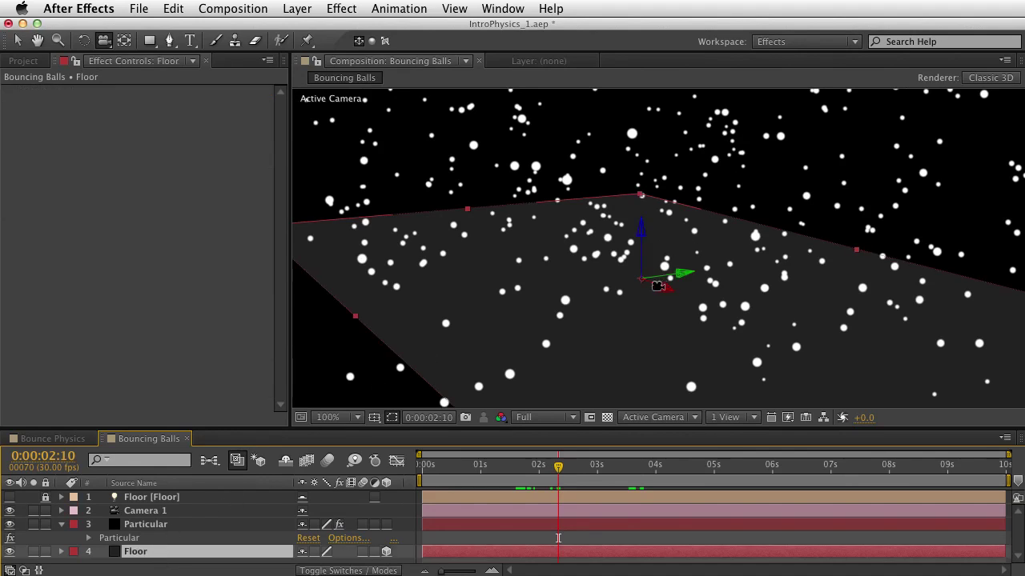
key("w")
left_click_drag(663, 289, 652, 292)
left_click_drag(450, 467, 506, 481)
key("space")
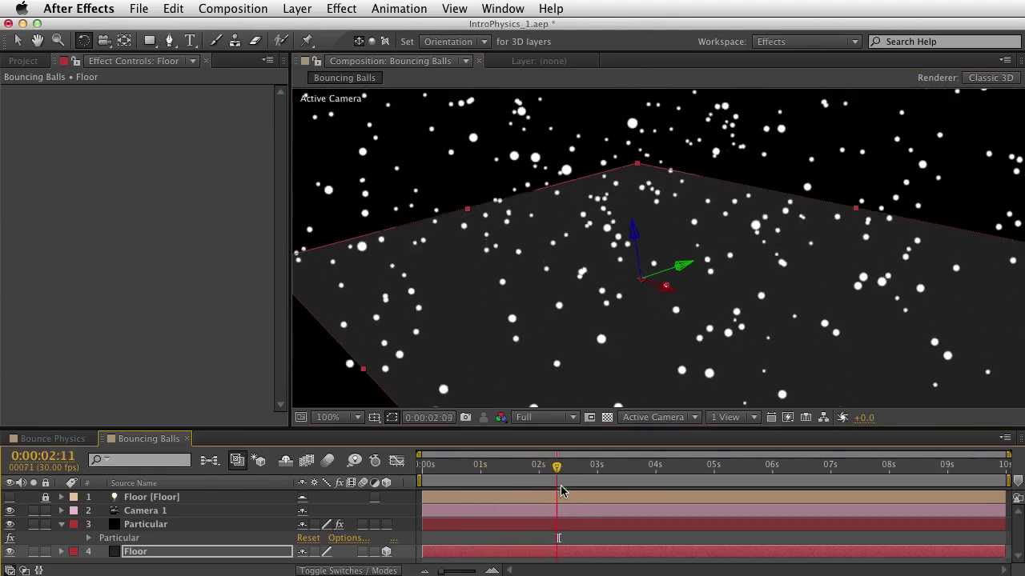
Set the Particular effect's Bounce amount to 30 and play a preview.
left_click(134, 526)
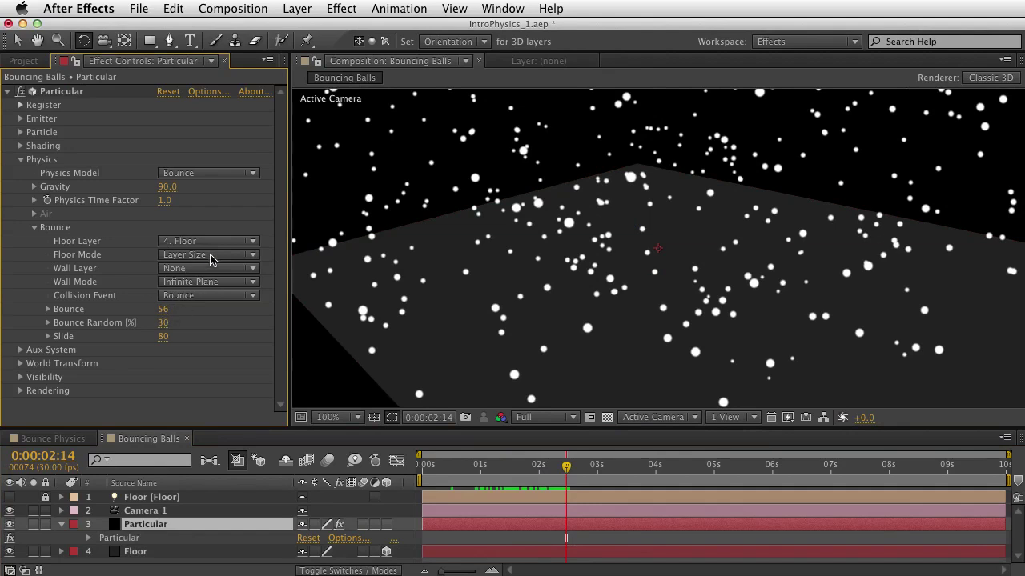
left_click(167, 309)
type("30")
key("Return")
key("space")
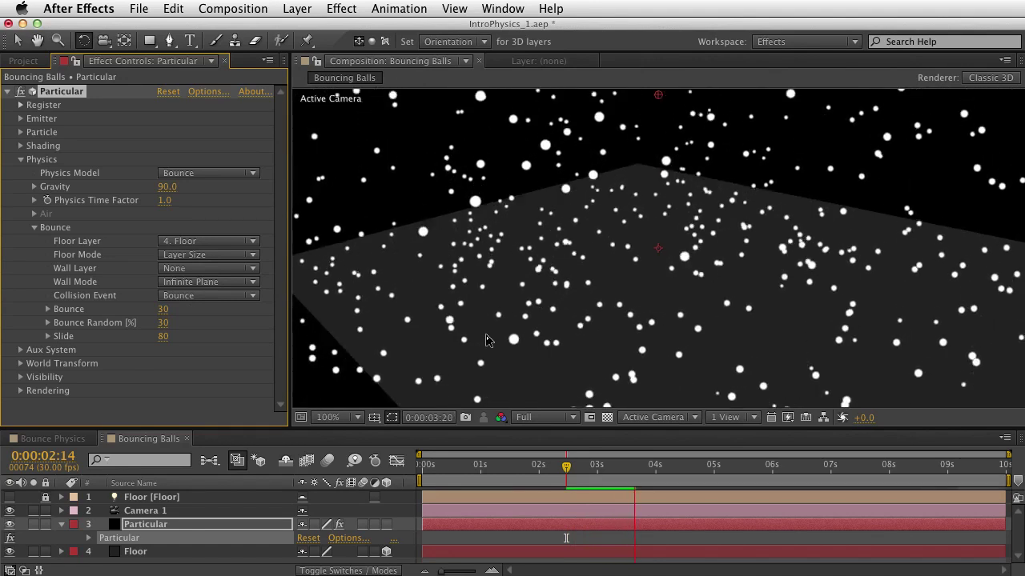
Add BallParticle.psd from the Footage folder to the Bouncing Balls composition, below the Floor layer.
left_click(104, 535)
left_click(138, 525)
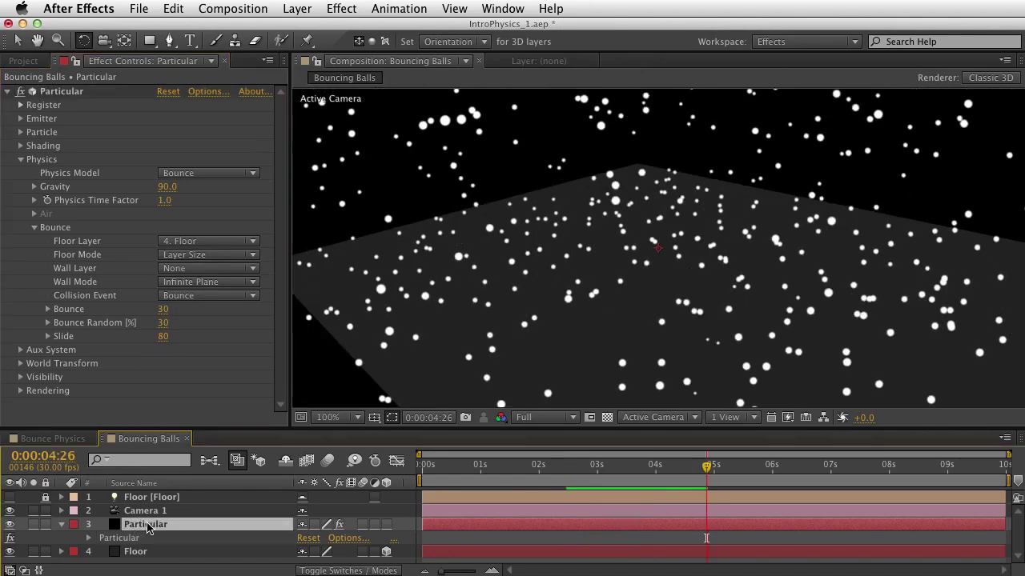
key("e")
left_click(23, 61)
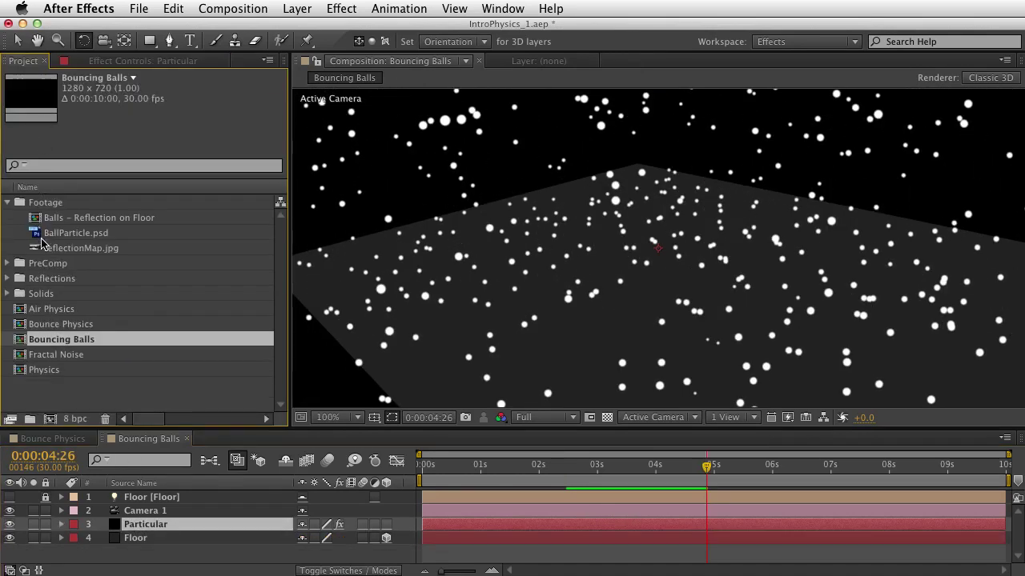
left_click(80, 234)
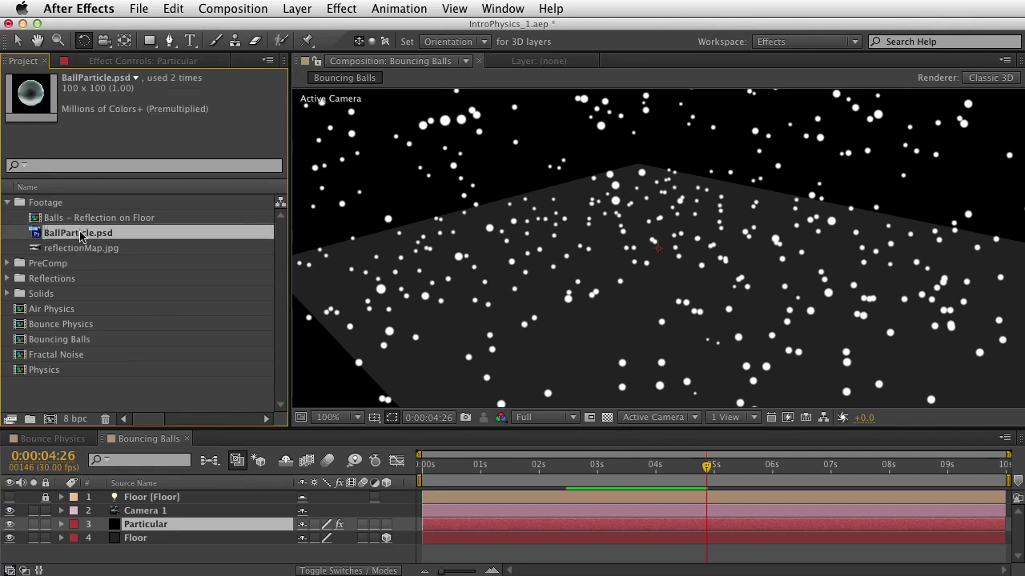
left_click_drag(80, 234, 153, 552)
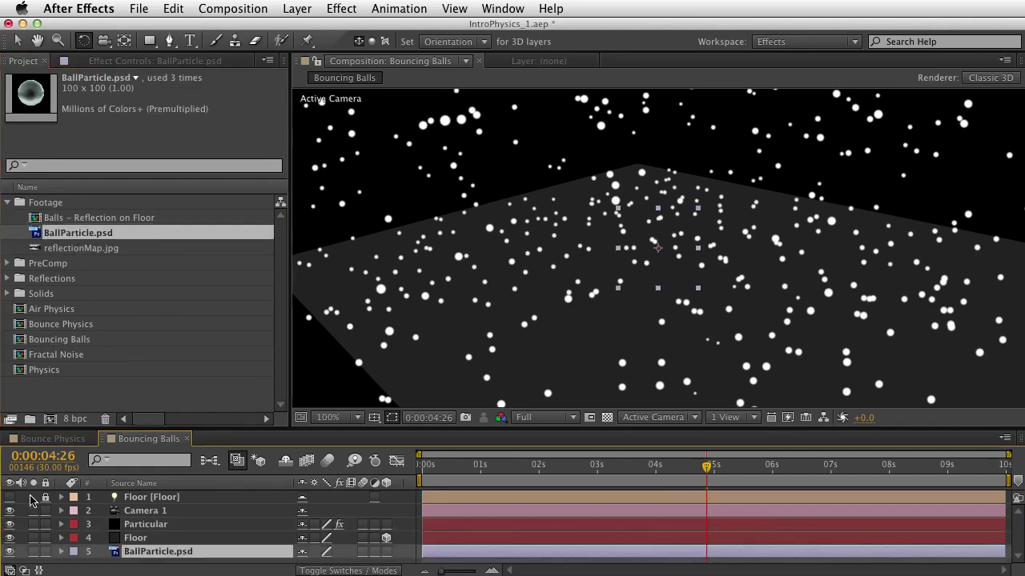
Reopen the Particular effect's Particle settings and change the particle type to Sprite Colorize.
left_click(128, 524)
key("e")
double_click(120, 538)
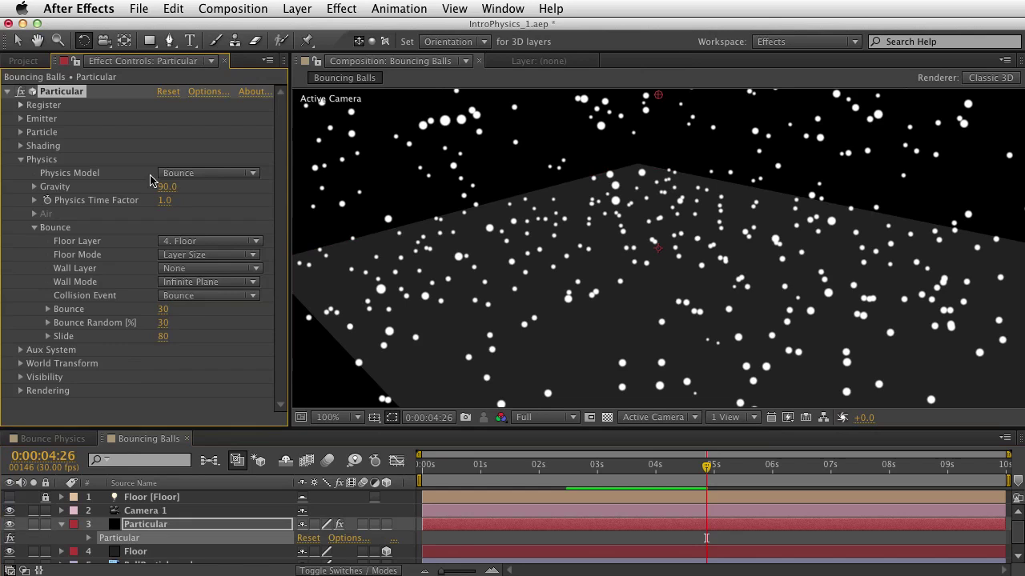
left_click(23, 133)
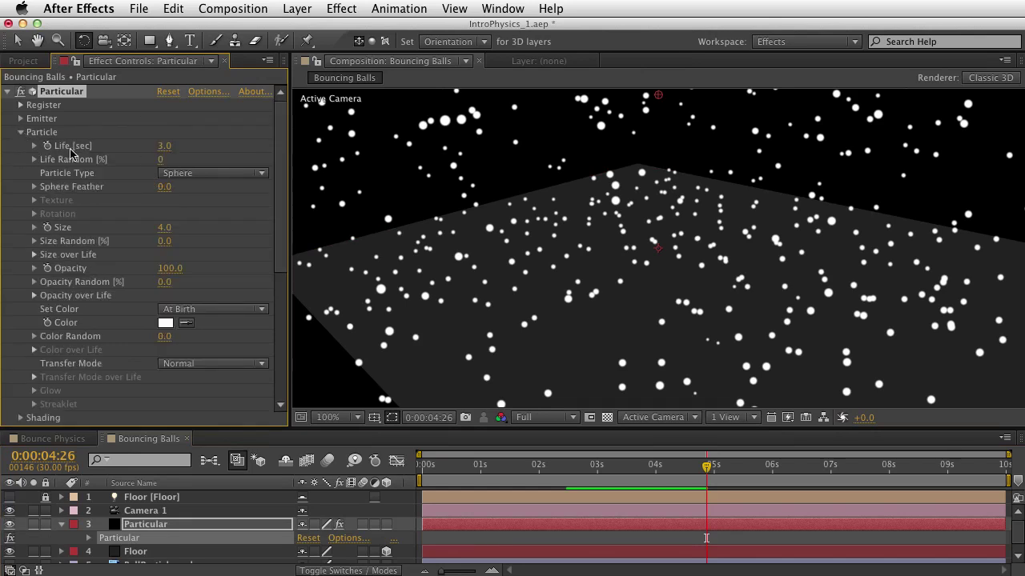
left_click(200, 172)
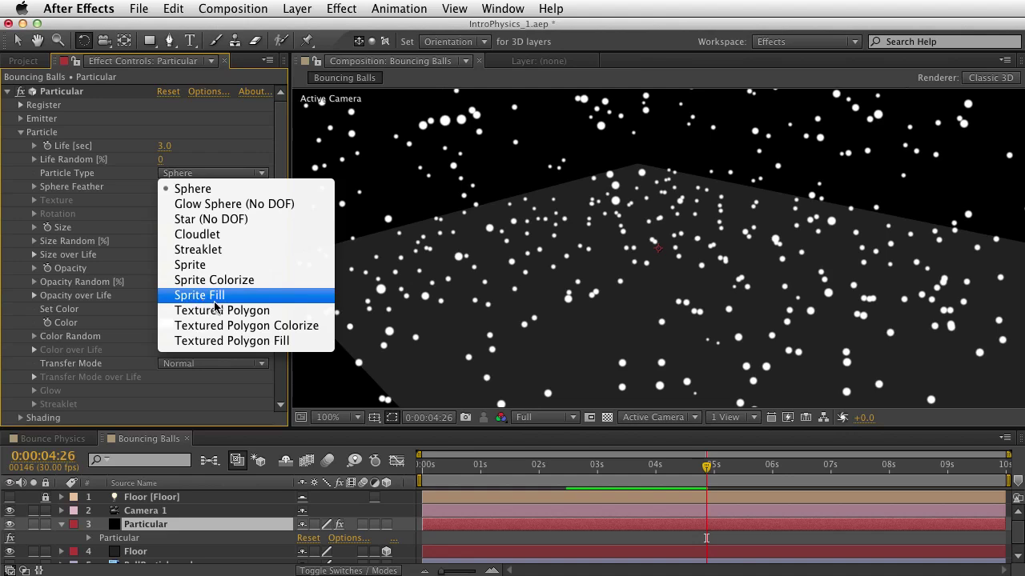
left_click(221, 286)
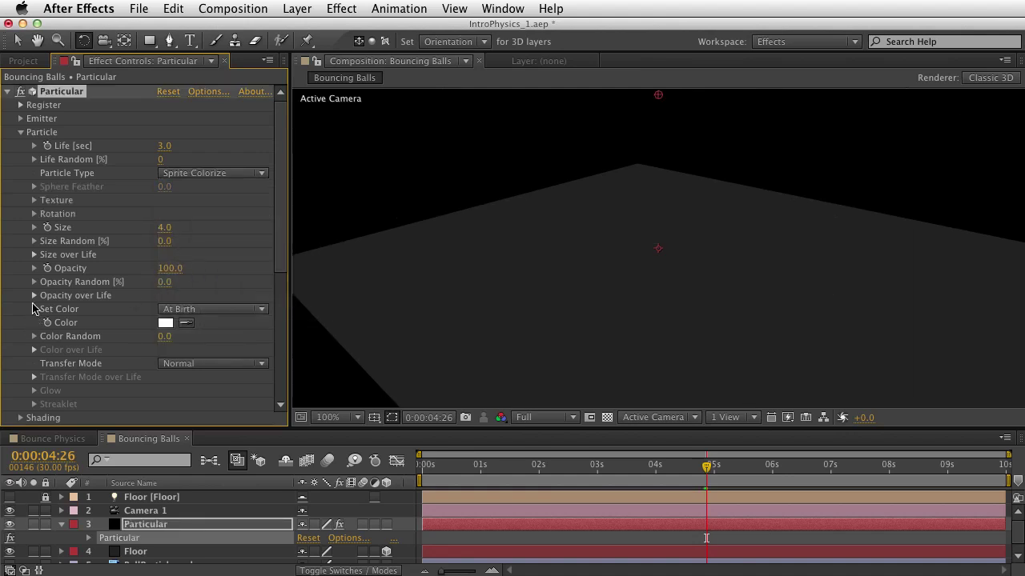
Set the particle color to Random from Gradient and expand the Color over Life gradient.
left_click(184, 310)
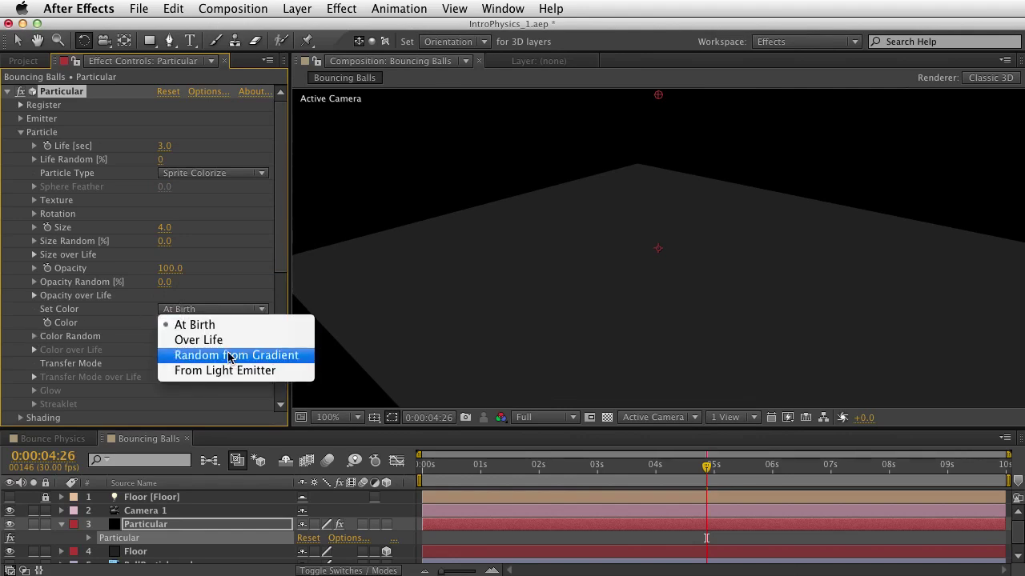
left_click(231, 358)
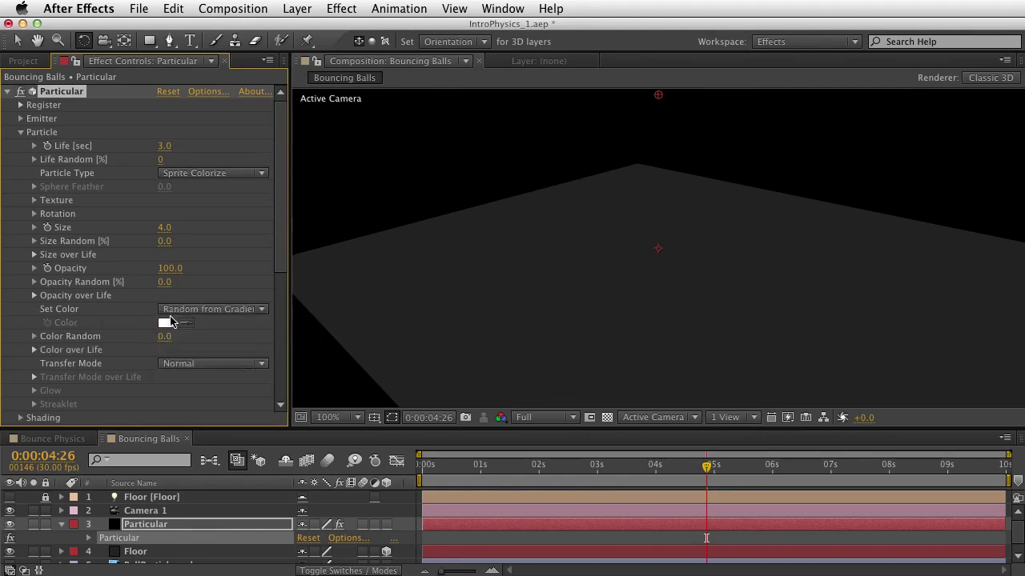
left_click(35, 349)
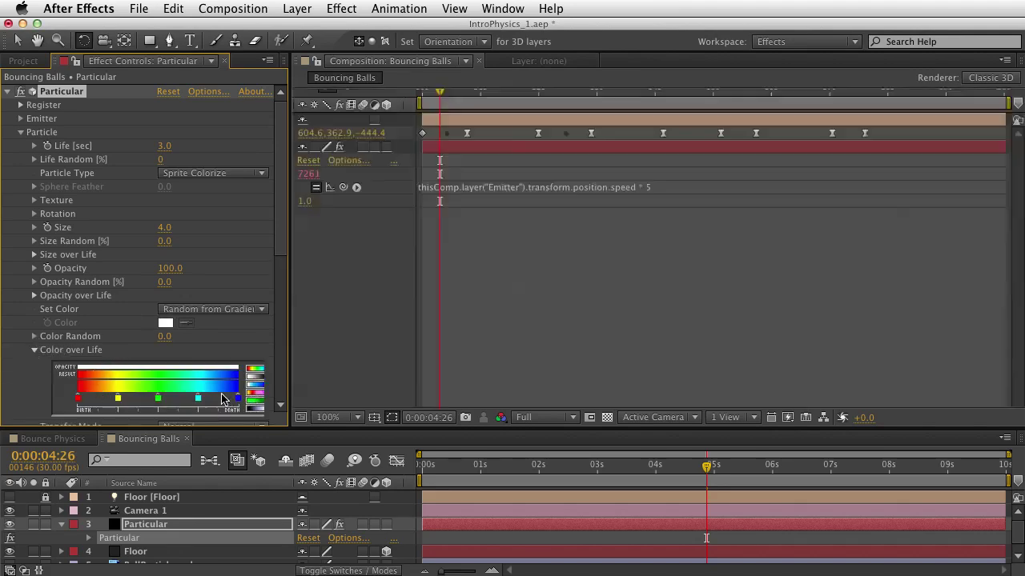
Try several presets for the Color over Life gradient, ending on a random gradient running from orange to teal.
key("grave")
left_click(251, 407)
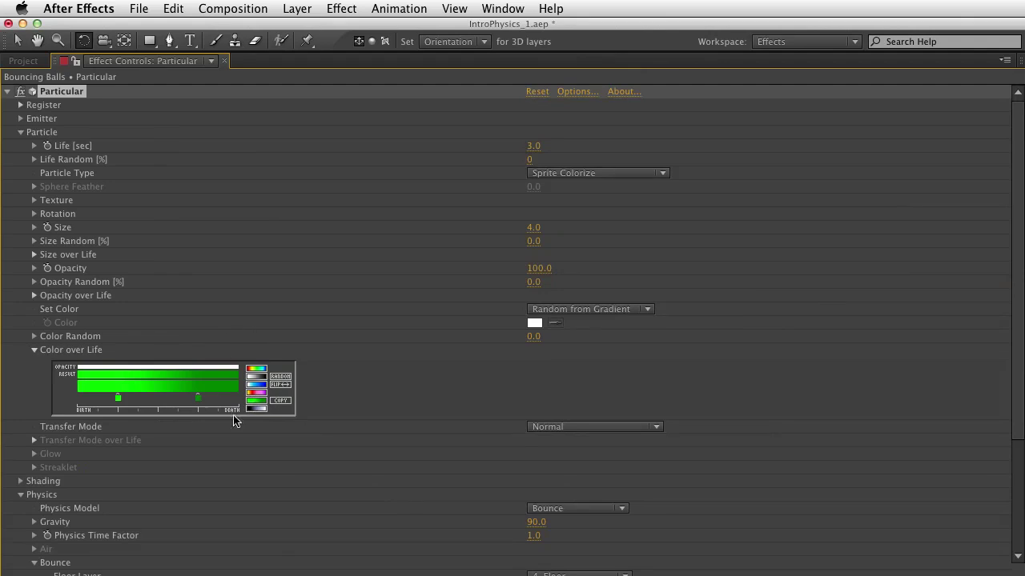
left_click(249, 377)
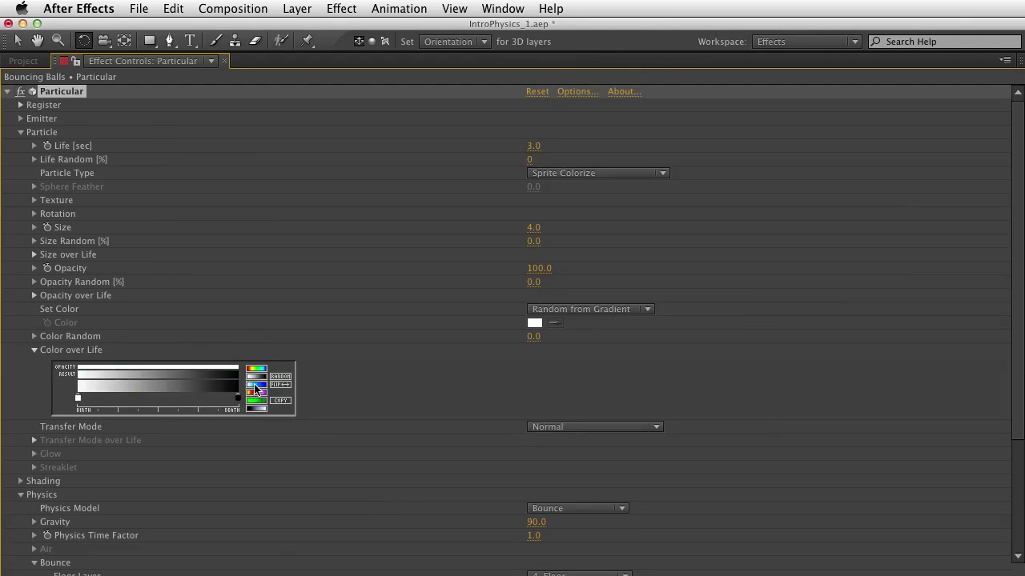
left_click(255, 385)
left_click(291, 381)
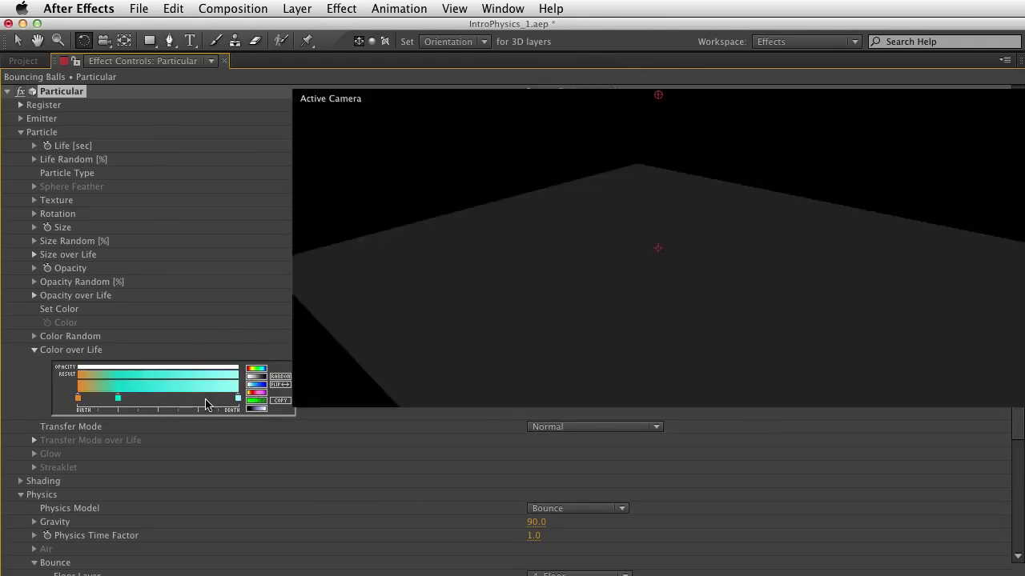
key("grave")
Assign the BallParticle.psd layer as the particle texture, with time sampling kept at Current Time.
left_click_drag(529, 468, 649, 489)
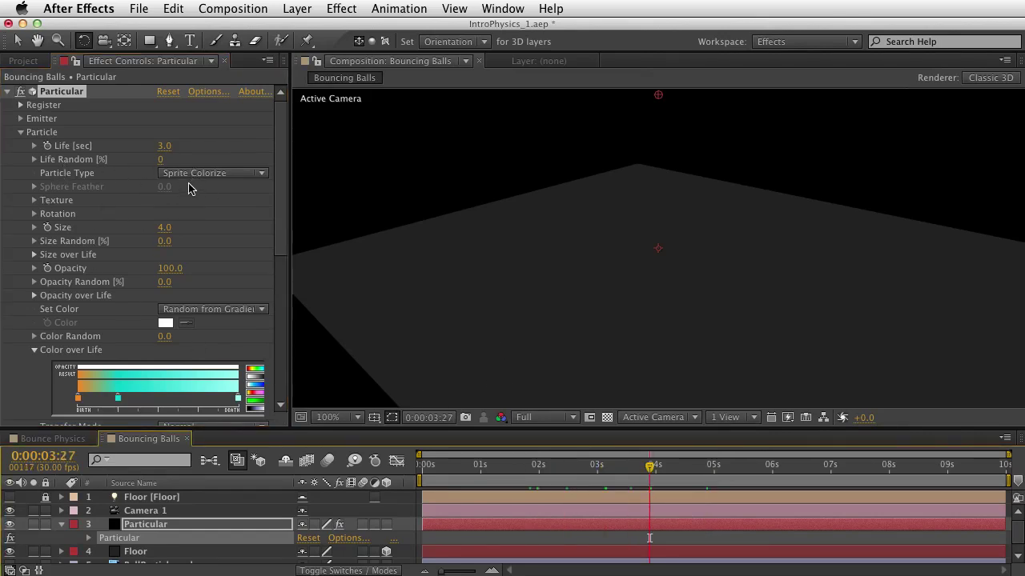
left_click(35, 200)
left_click(166, 214)
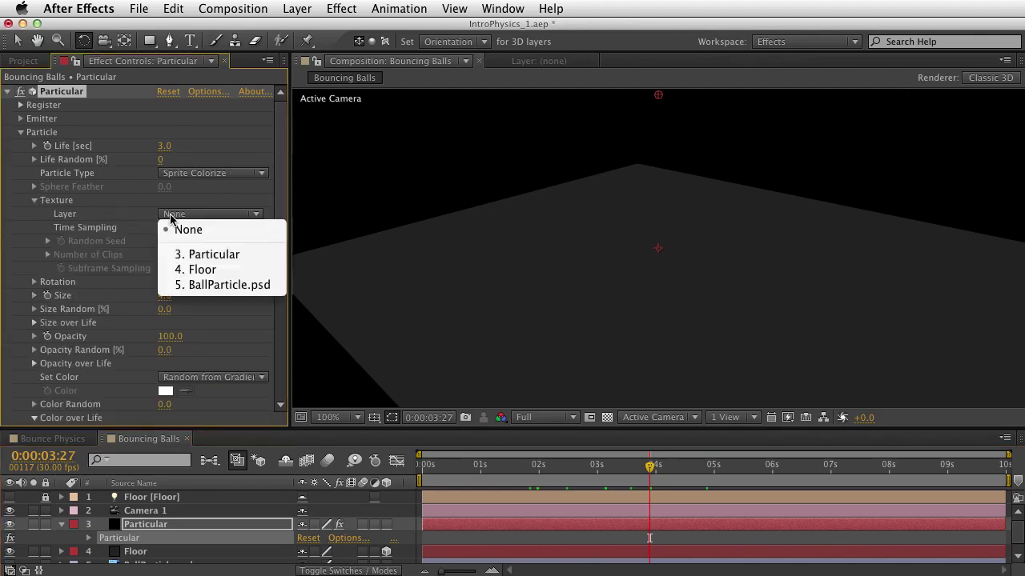
left_click(207, 285)
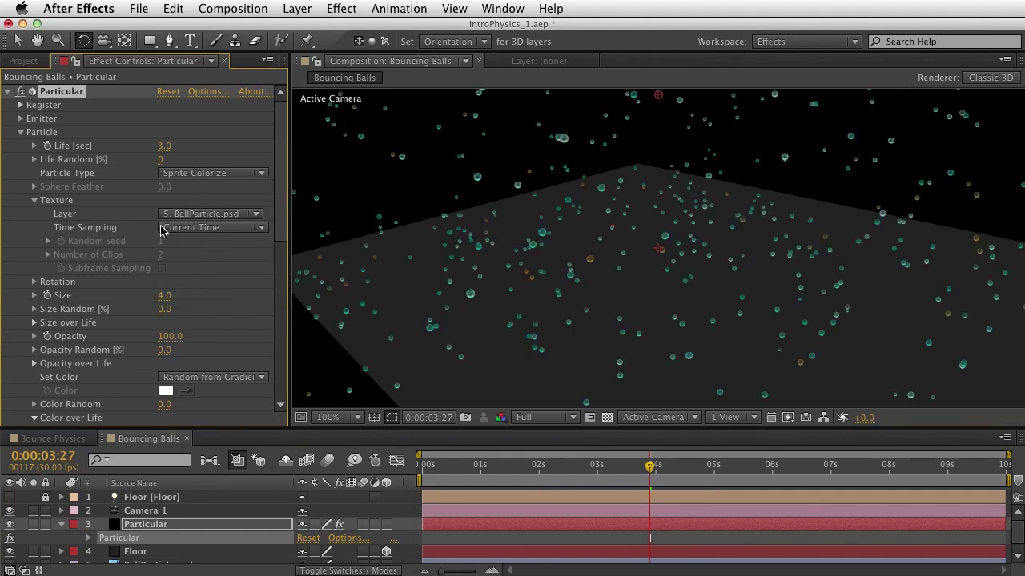
left_click(196, 229)
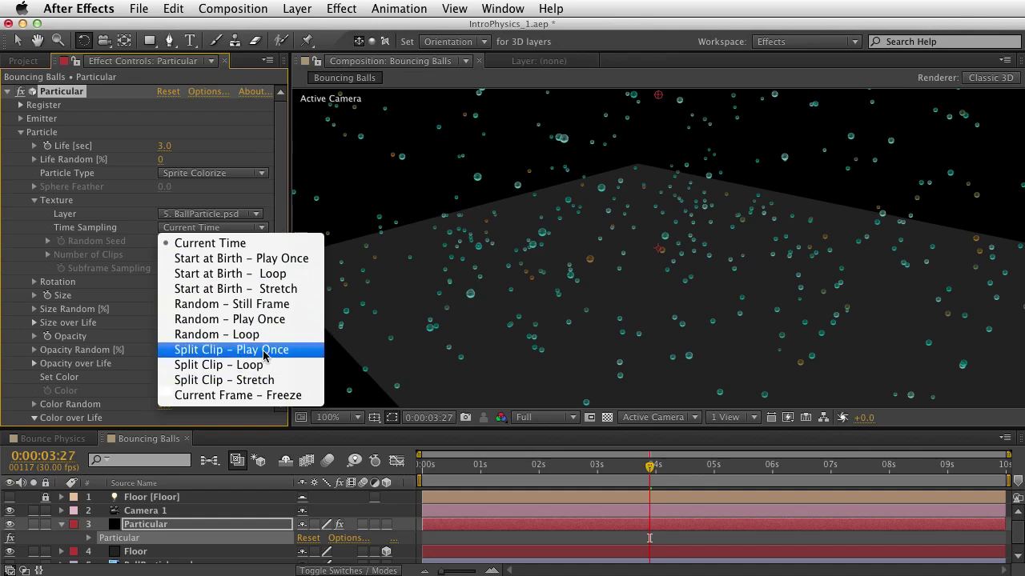
left_click(268, 244)
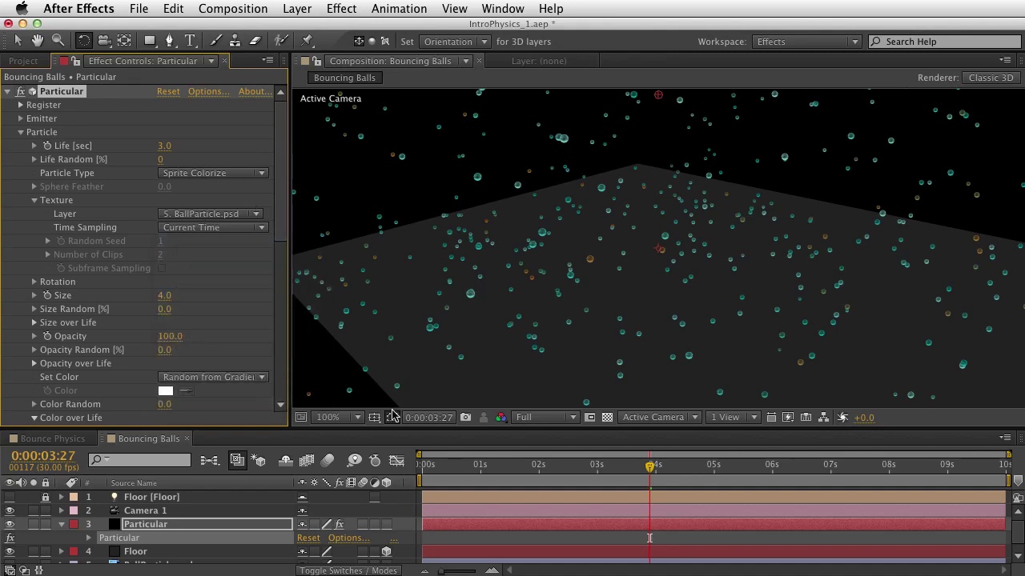
Set the particle size to 12 and the emitter to 20 particles per second, previewing the result.
left_click_drag(535, 465, 590, 466)
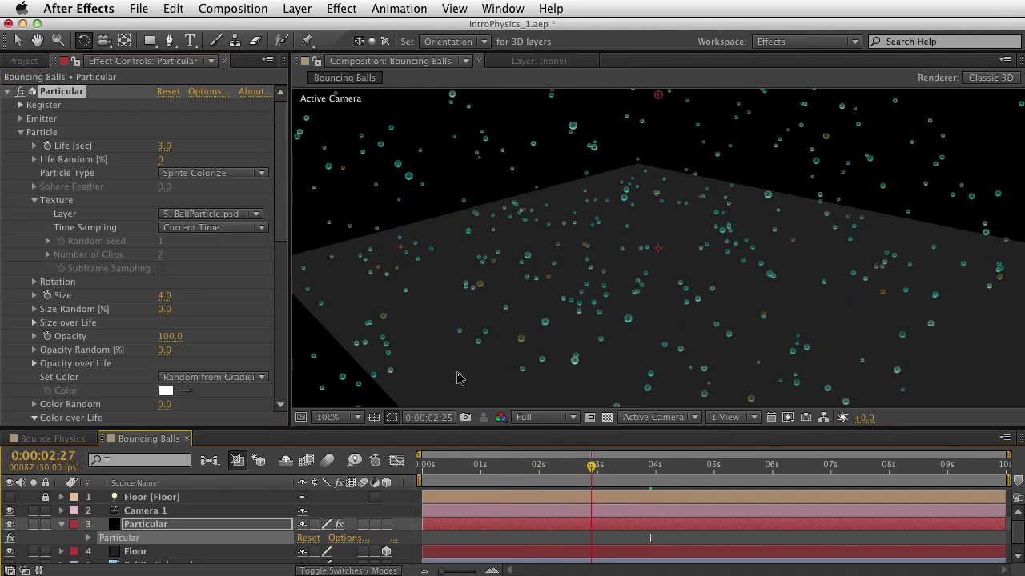
mouse_move(165, 296)
left_mouse_down()
mouse_move(178, 298)
mouse_move(163, 295)
left_mouse_up()
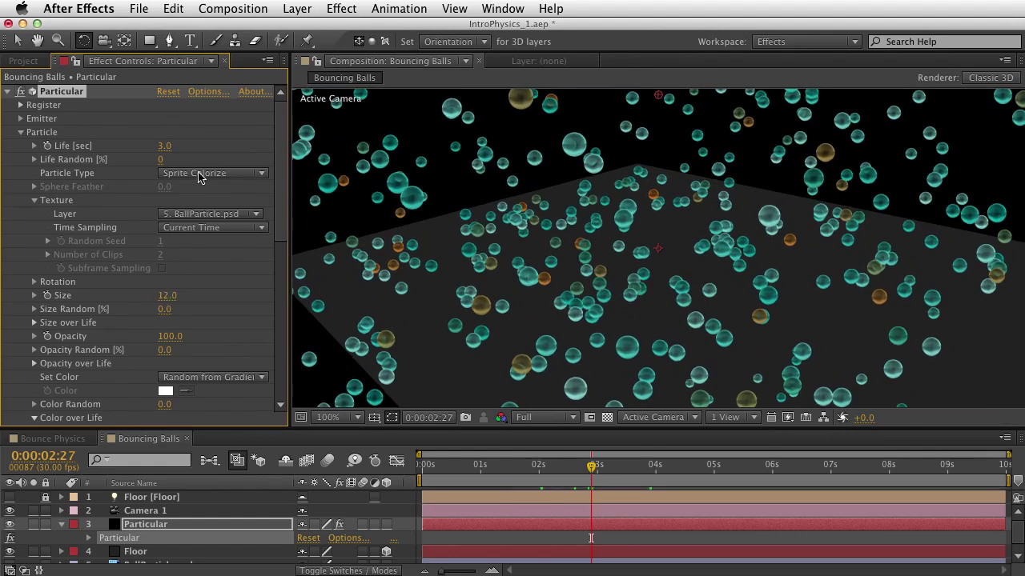
left_click(110, 119)
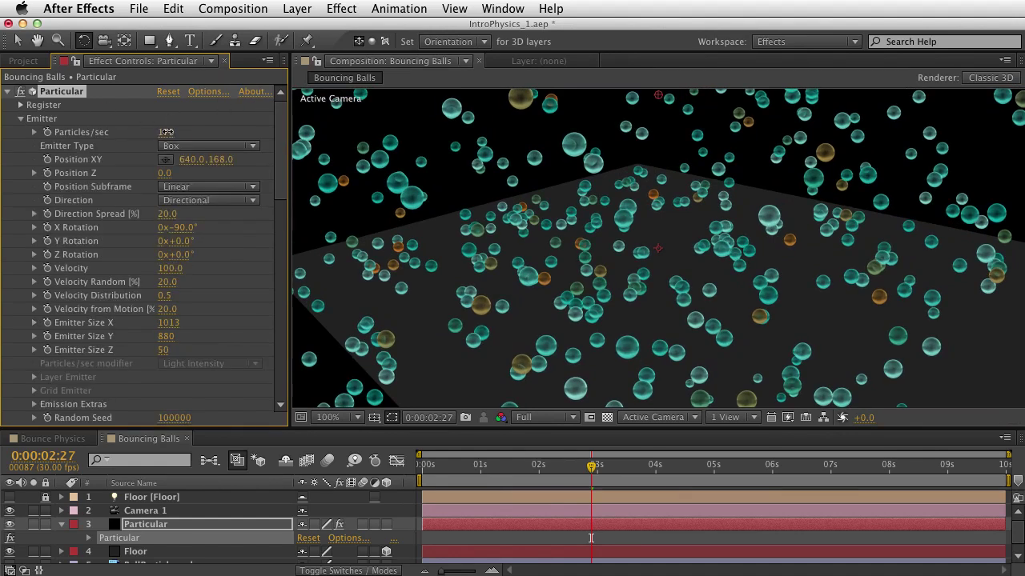
left_click(165, 131)
type("20")
key("Return")
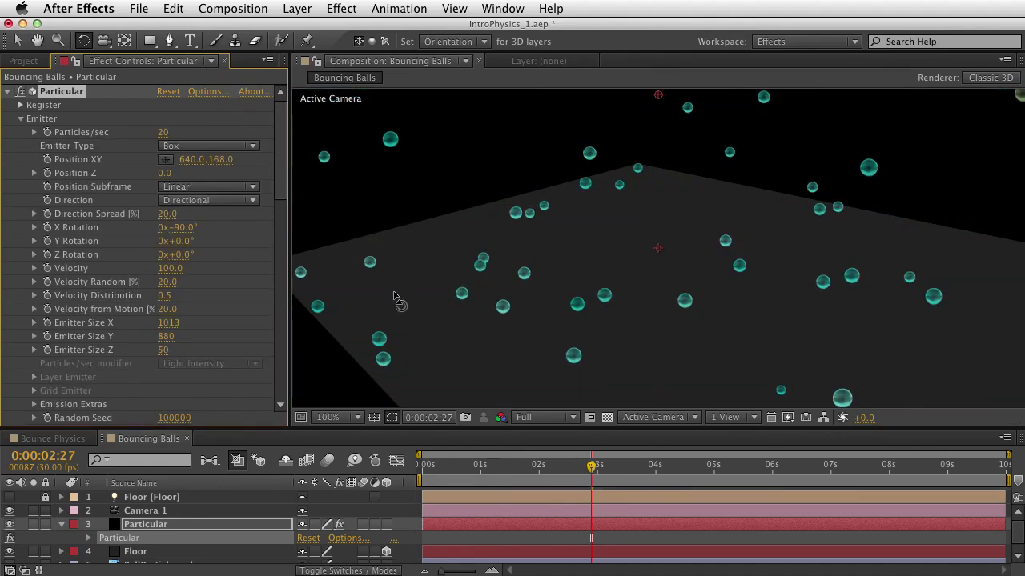
left_click_drag(538, 466, 616, 476)
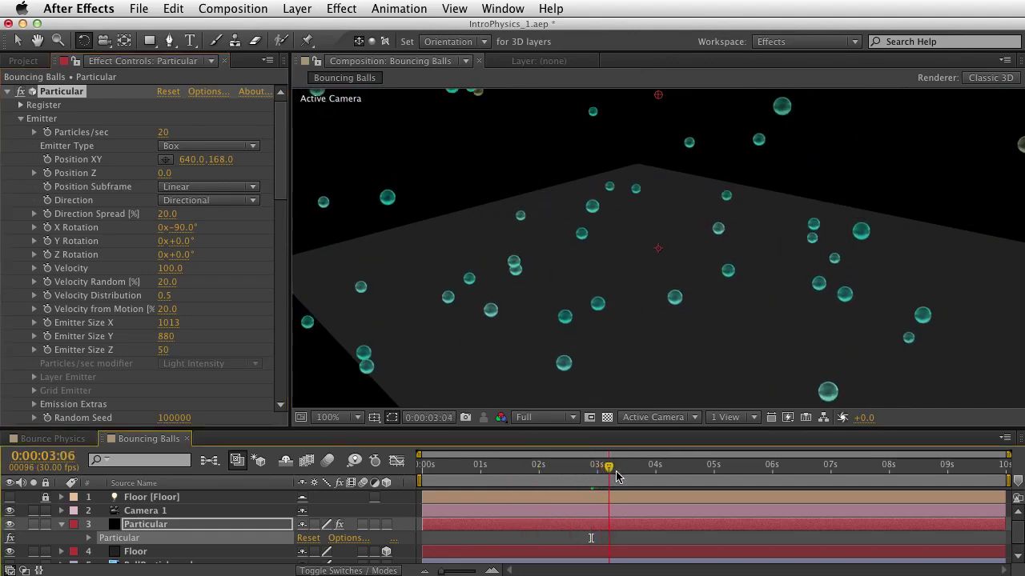
key("space")
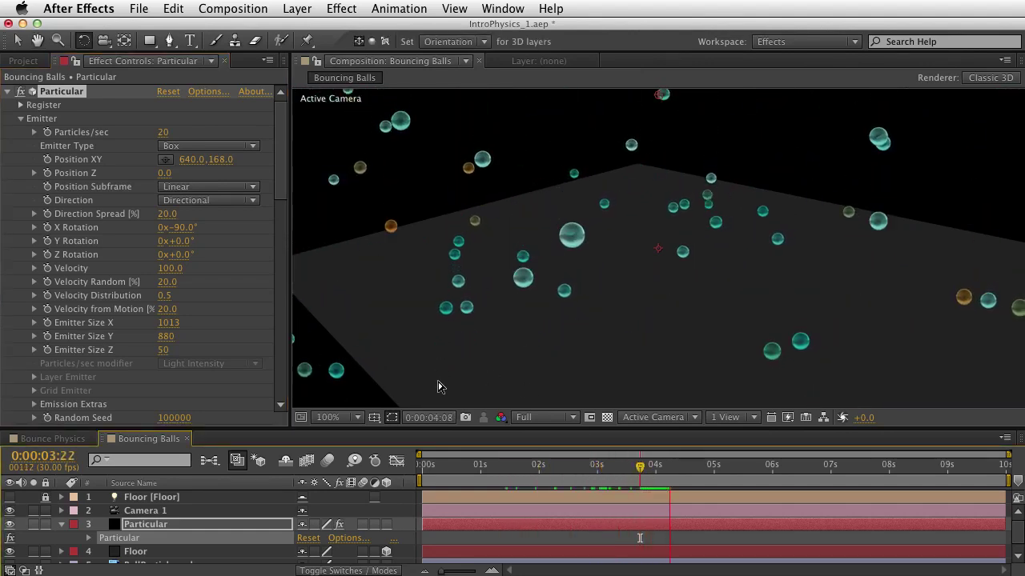
key("space")
Set the particle life to 12 seconds and scrub through the composition to check the bouncing balls.
left_click(23, 119)
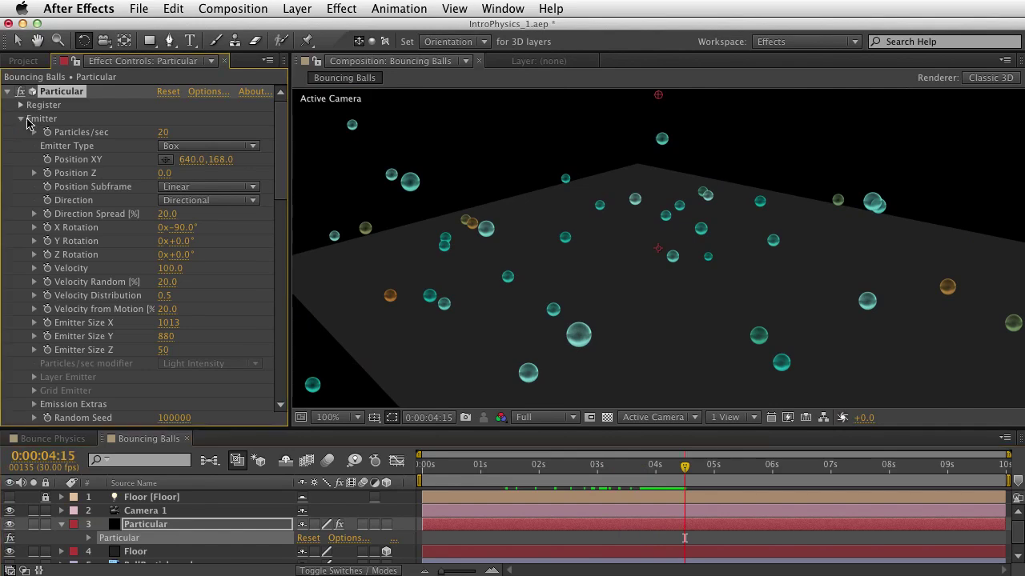
left_click(23, 119)
left_click(22, 132)
left_click(165, 145)
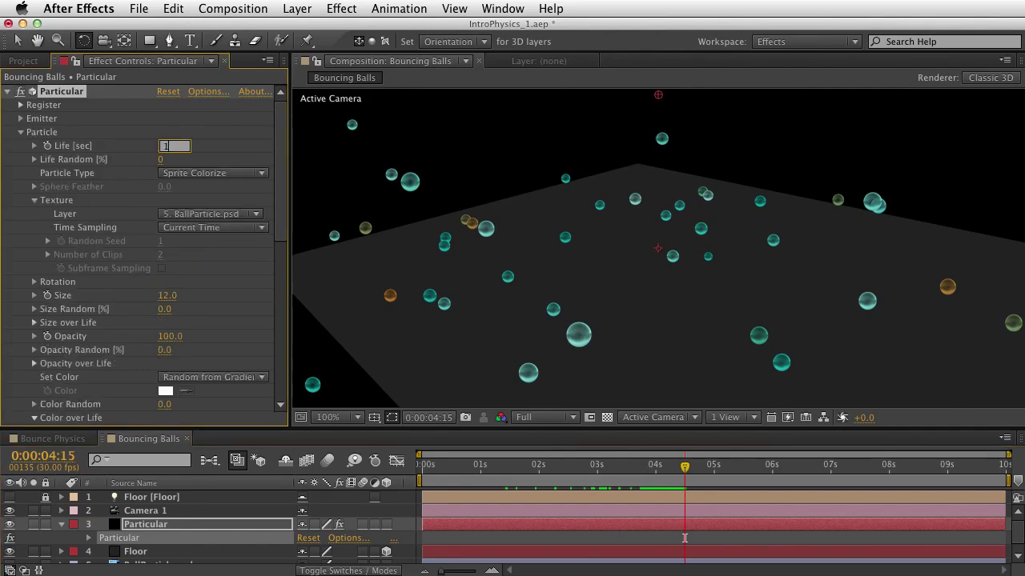
type("12")
key("Return")
left_click_drag(437, 468, 820, 514)
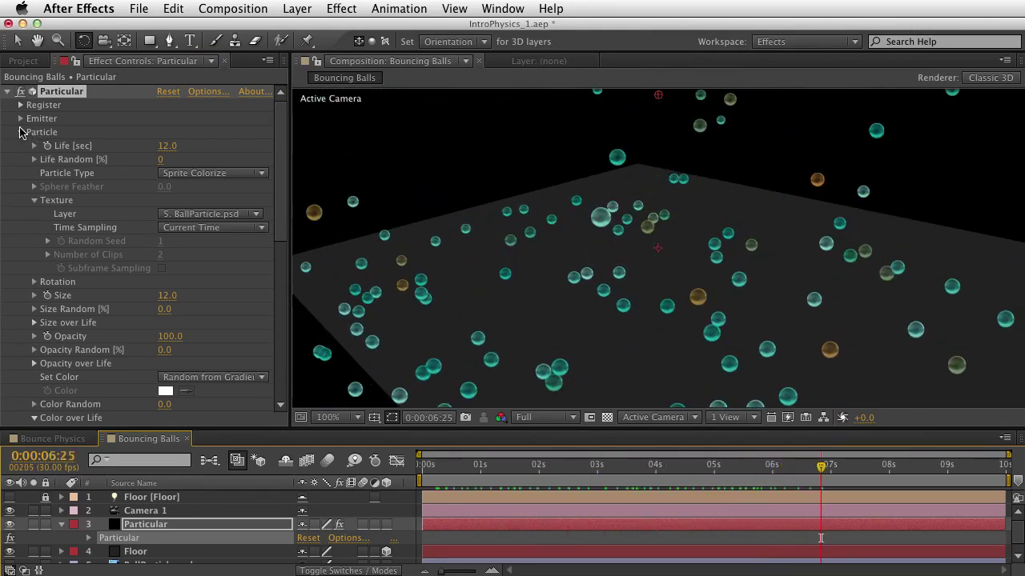
Reshape the Opacity over Life curve so the particles fade in at birth and fade out at death.
left_click(21, 132)
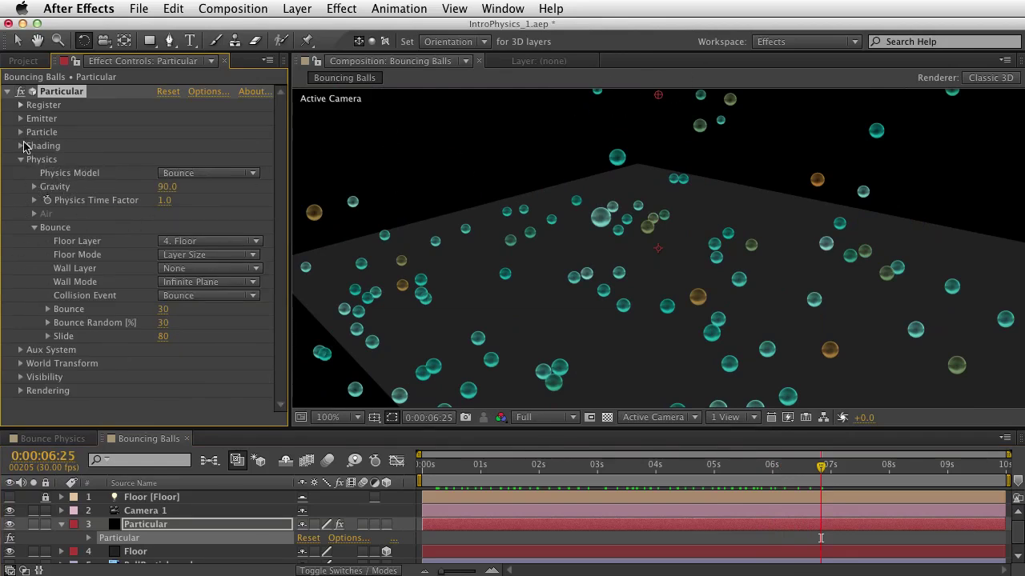
left_click(21, 132)
scroll(72, 197, "down", 2)
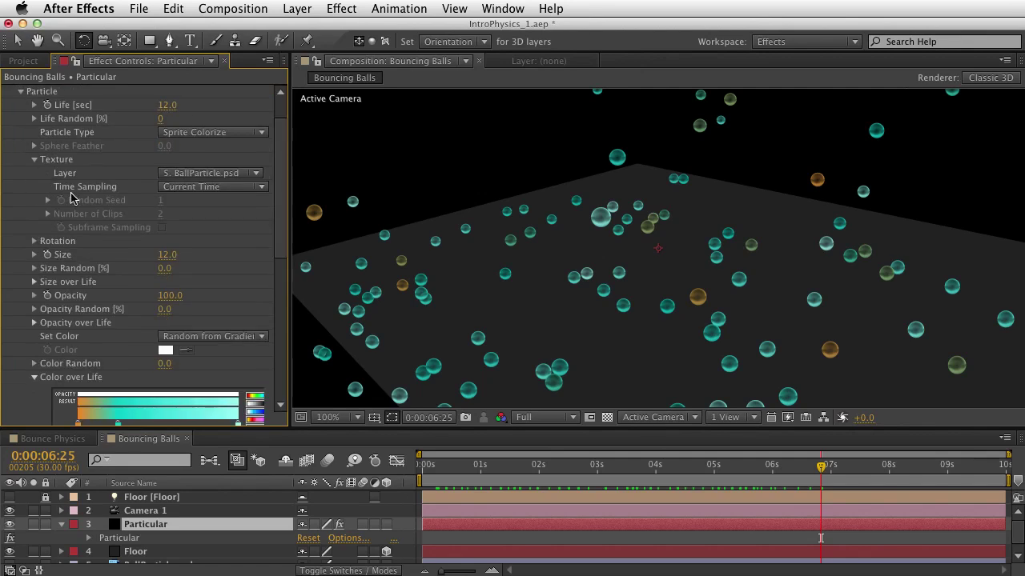
left_click(35, 323)
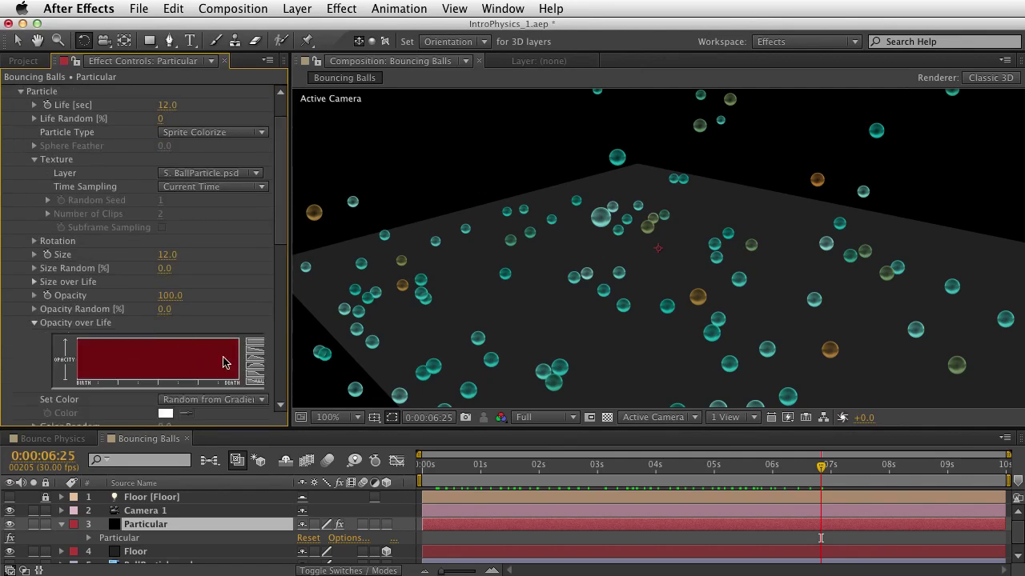
left_click(71, 377)
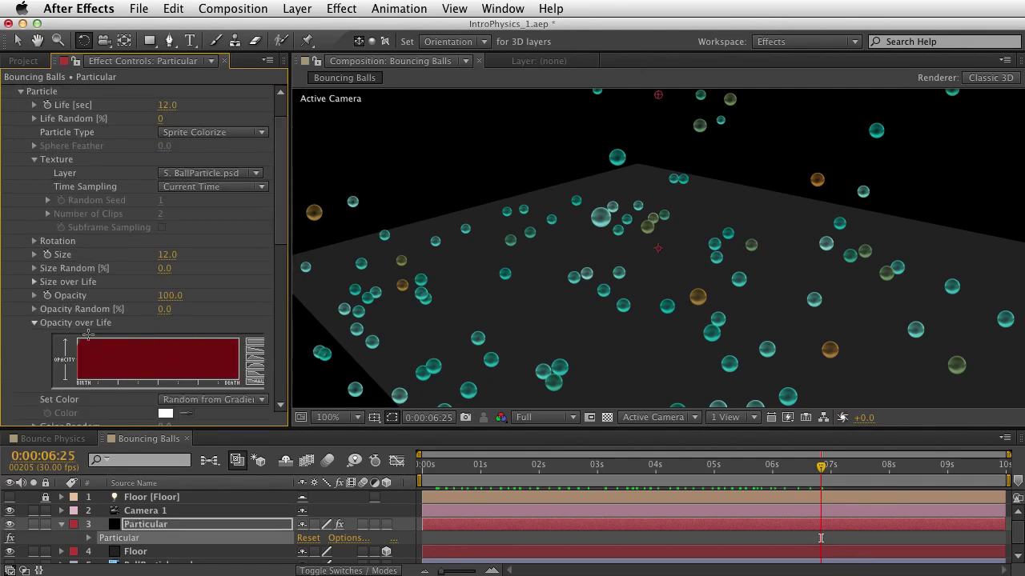
left_click_drag(89, 335, 74, 380)
left_click_drag(228, 339, 240, 391)
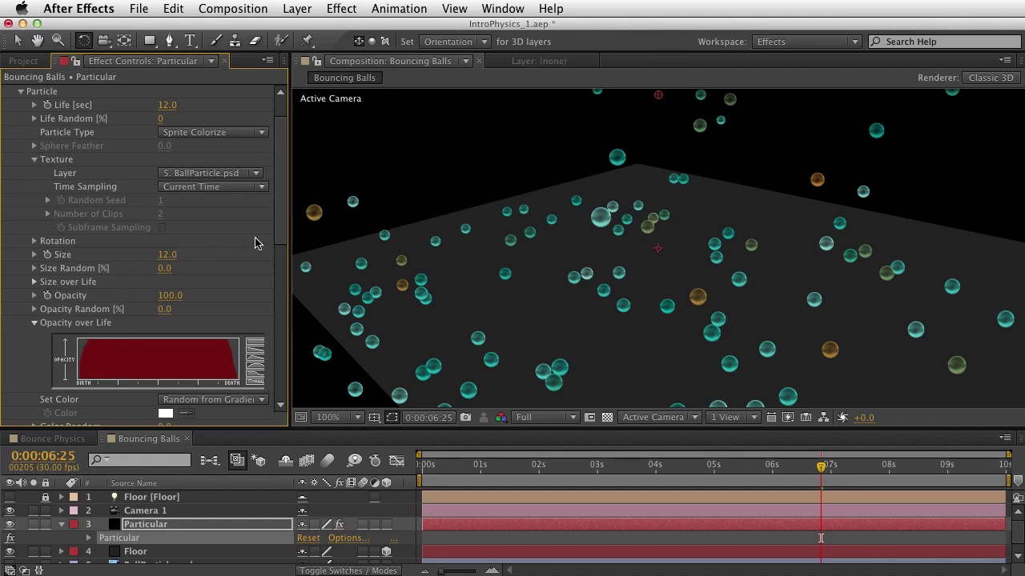
scroll(171, 289, "down", 3)
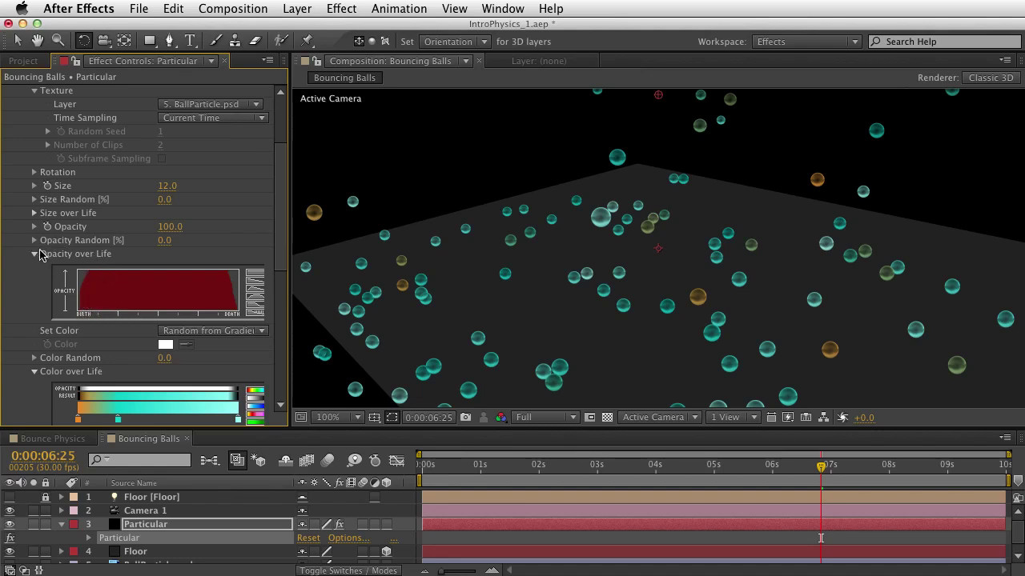
left_click(513, 468)
left_click_drag(513, 468, 570, 468)
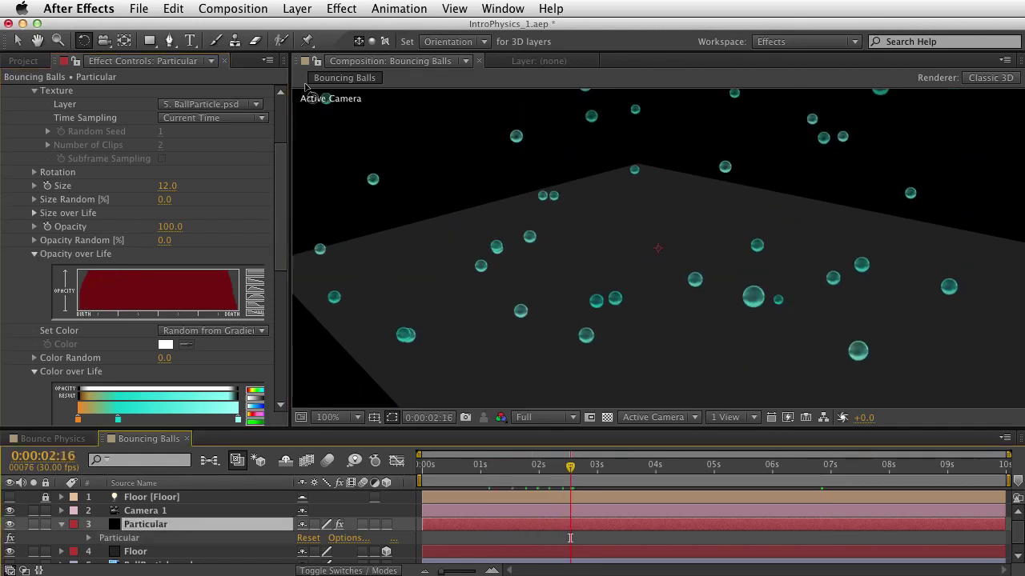
Apply a Glow effect to the Particular layer with threshold 38%, radius 55 and intensity 2.1.
left_click(336, 8)
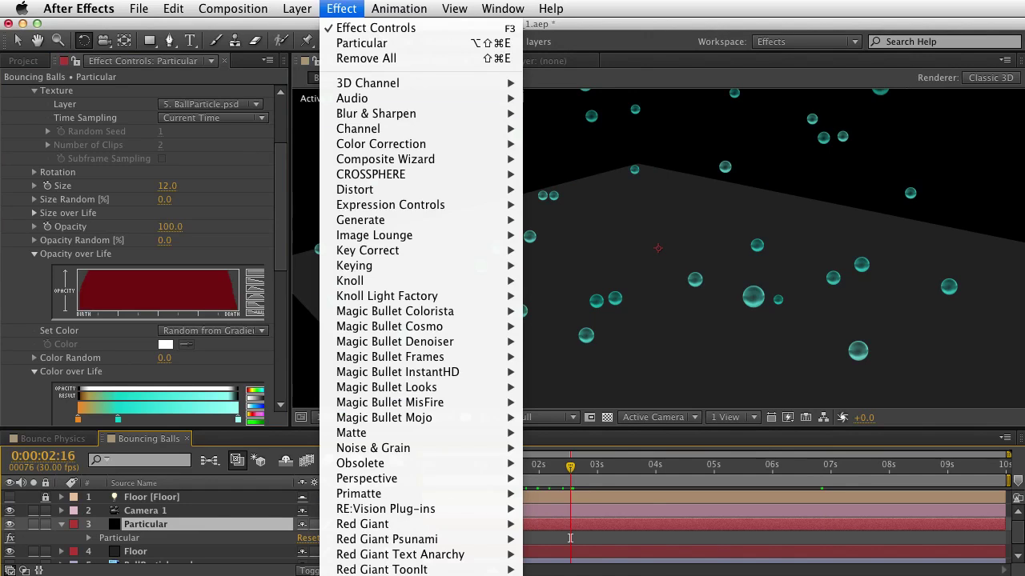
mouse_move(400, 575)
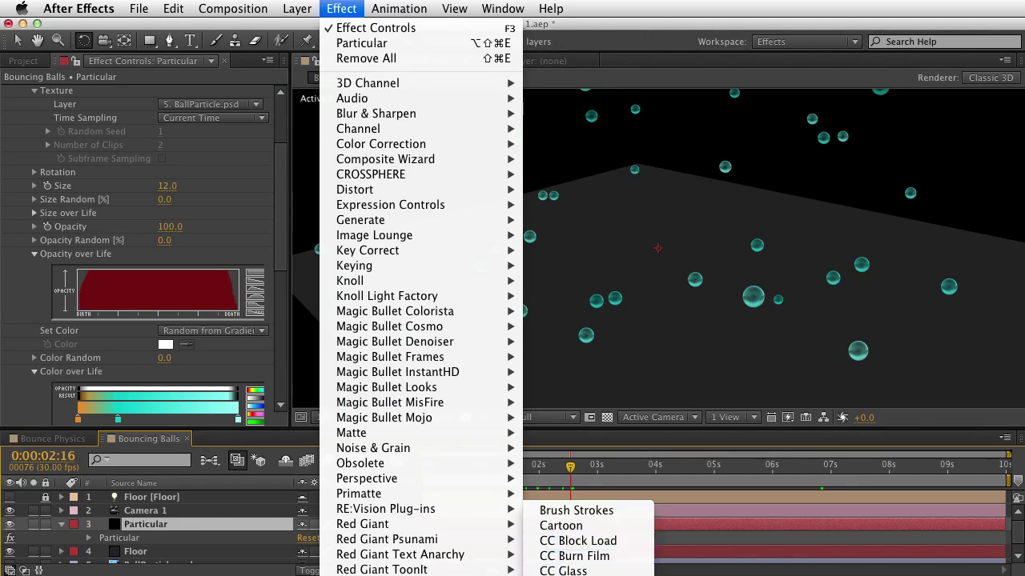
left_click(564, 575)
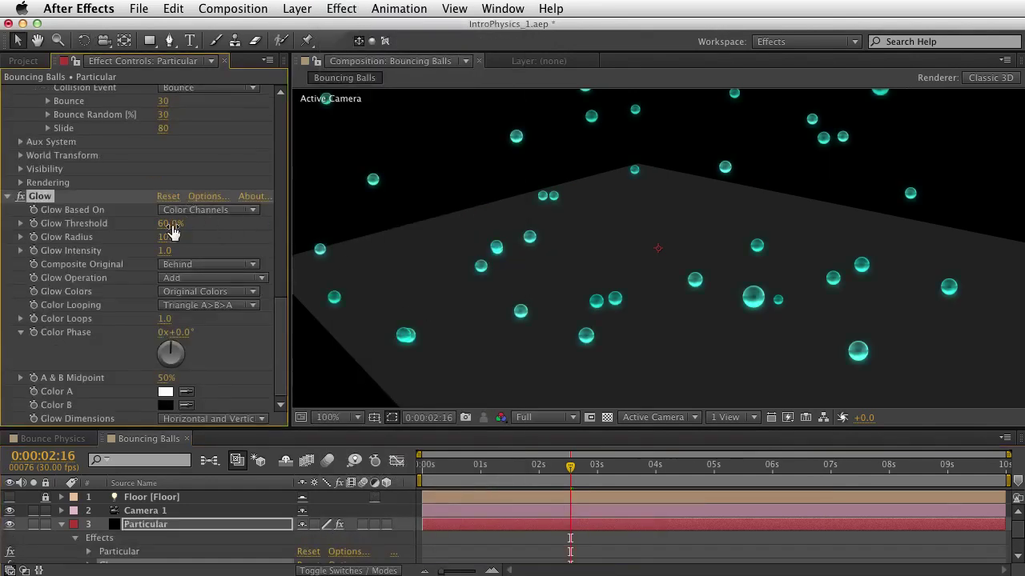
left_click_drag(168, 224, 160, 223)
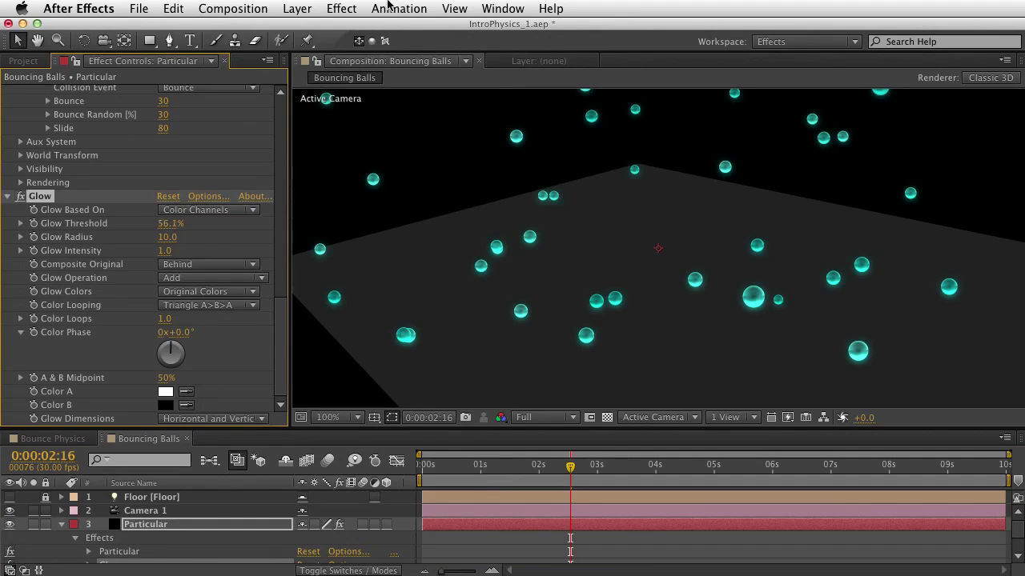
left_click(342, 8)
left_click(150, 214)
left_click_drag(166, 237, 120, 233)
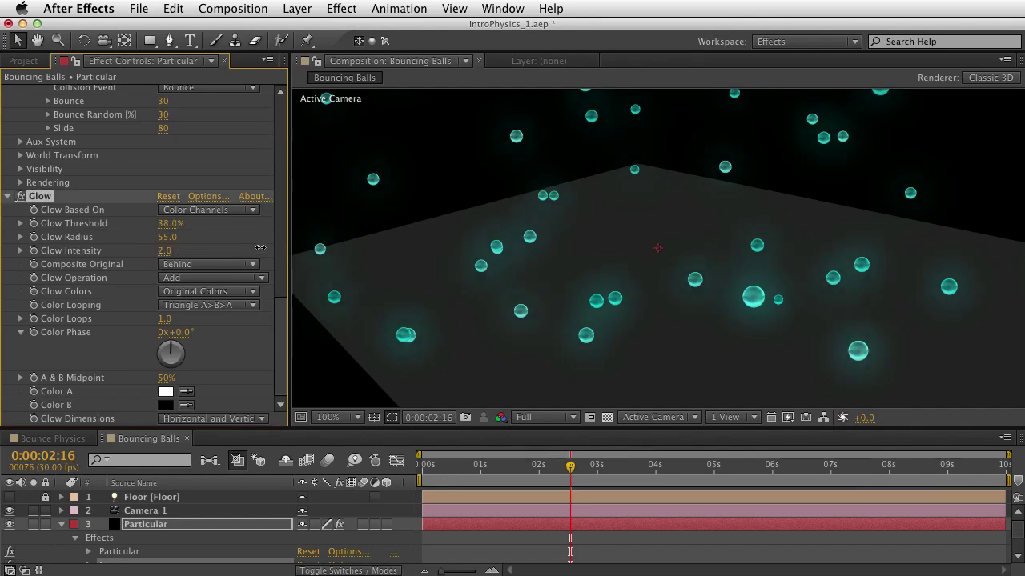
left_click_drag(516, 468, 617, 472)
Collapse the Particular layer's properties and apply a Grid effect to the Floor layer.
left_click(155, 526)
key("e")
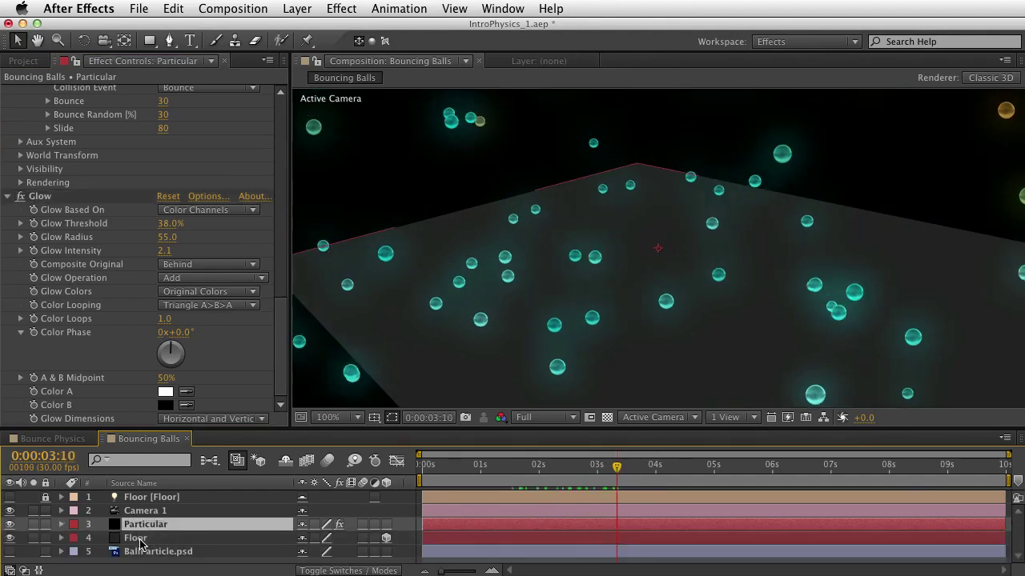
left_click(142, 541)
left_click(345, 8)
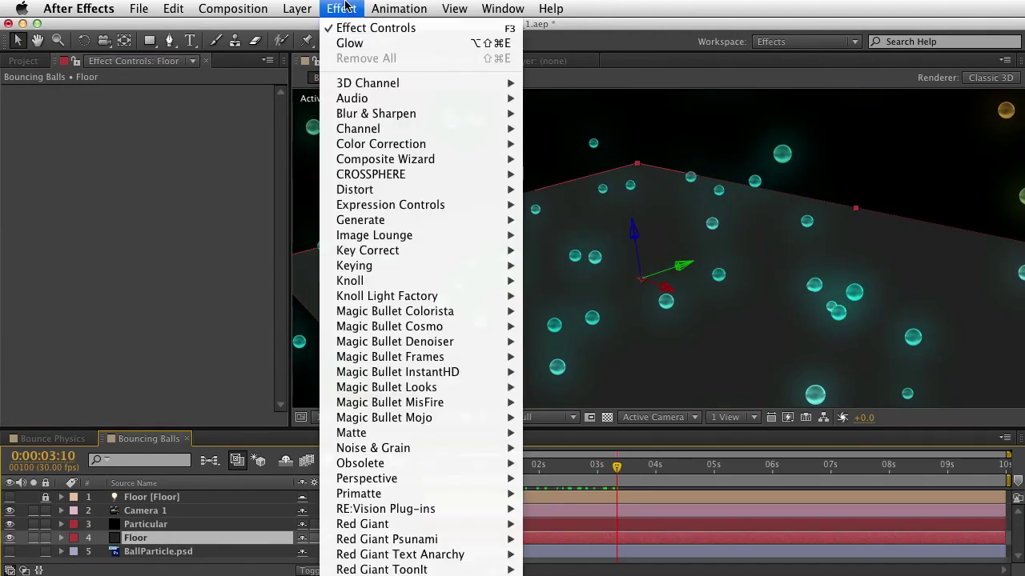
mouse_move(448, 220)
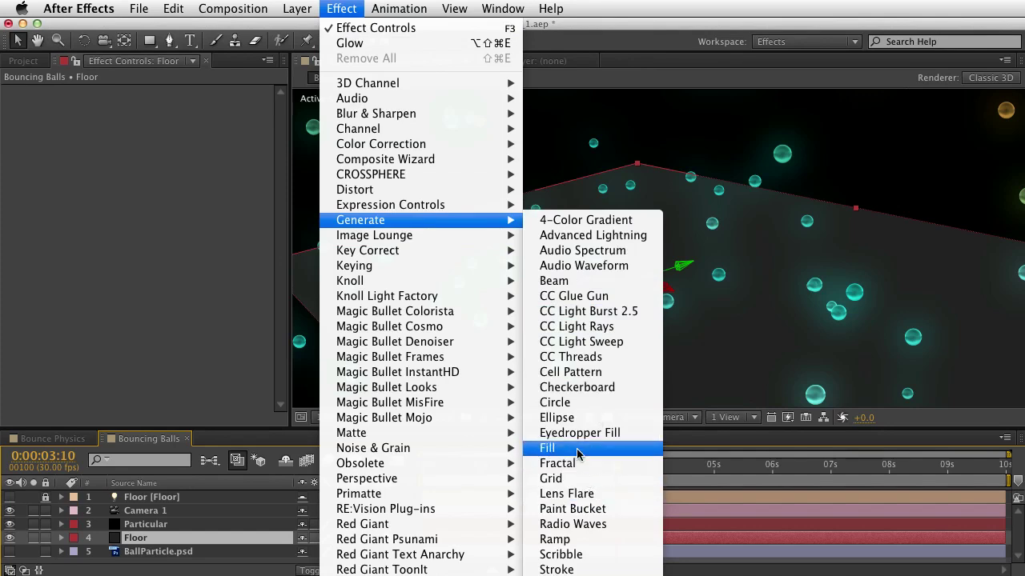
left_click(586, 479)
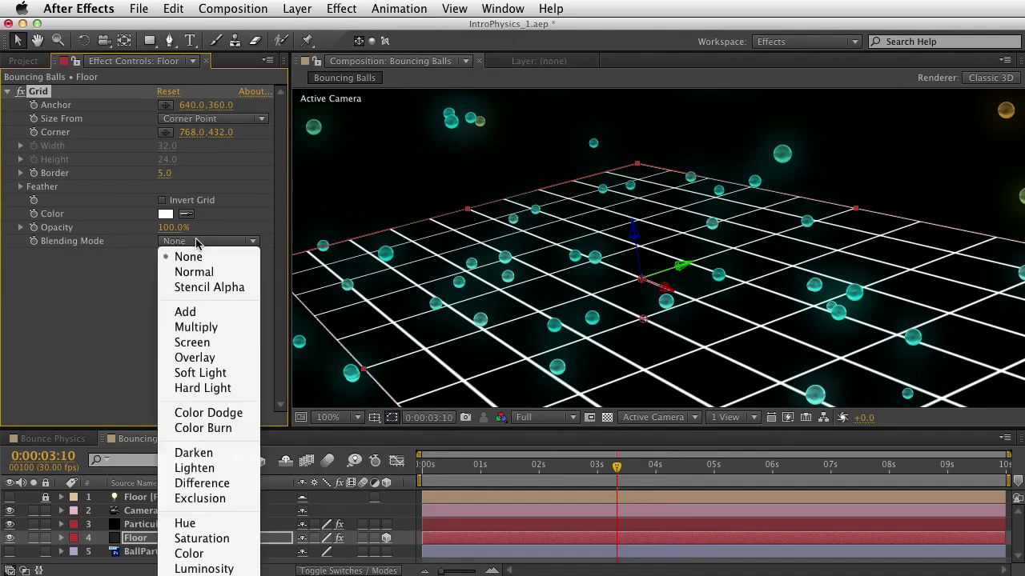
Set the floor grid's blending mode to Normal, opacity to 12%, corner to 694, 395 and border to 3.
left_click(200, 241)
left_click(195, 272)
left_click_drag(171, 228, 96, 230)
left_click_drag(643, 318, 641, 302)
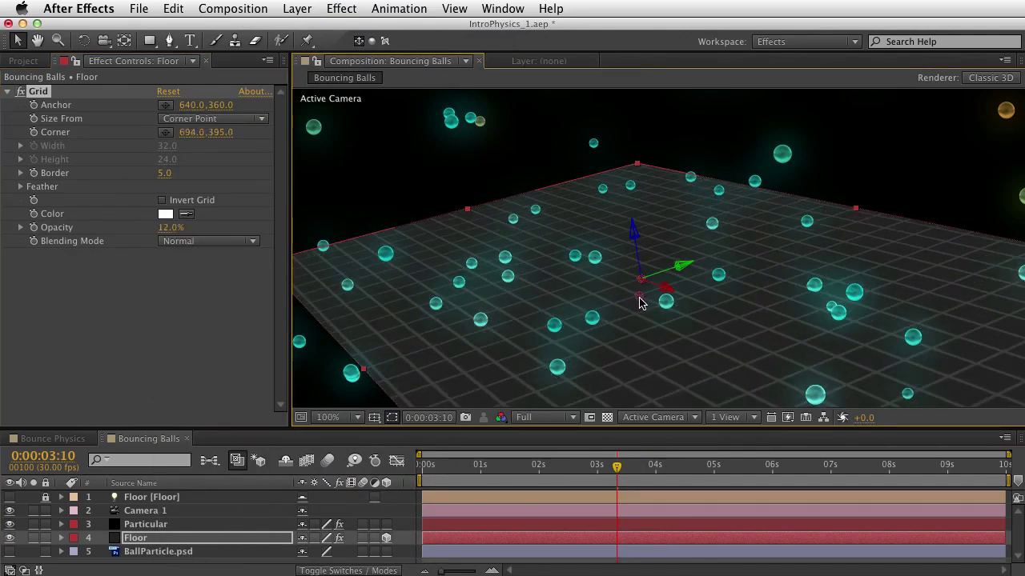
left_click(165, 173)
type("3")
key("Return")
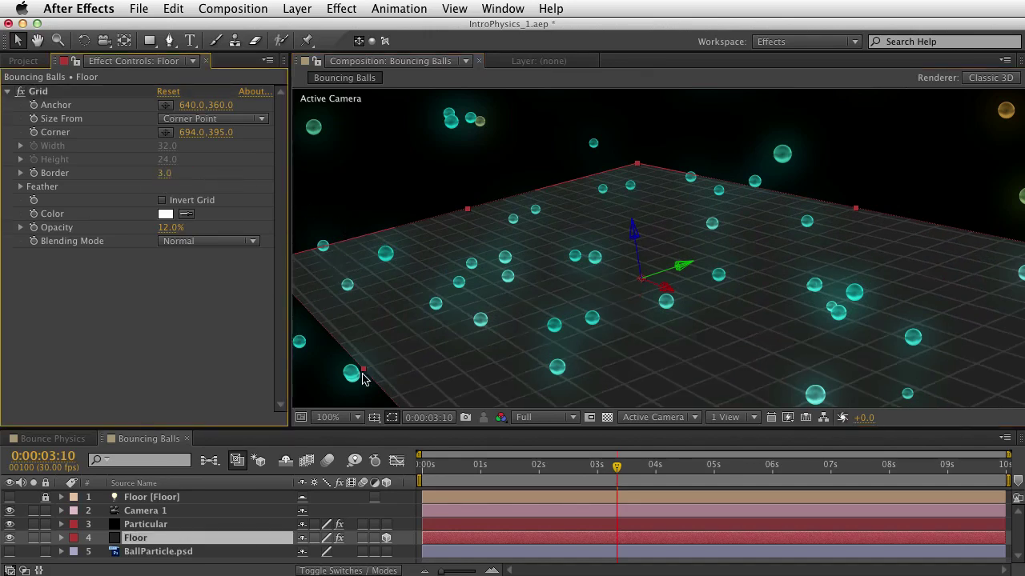
Scrub the timeline to 0:00:03:21 to preview the balls bouncing over the floor grid.
left_click(459, 465)
left_click_drag(460, 465, 613, 468)
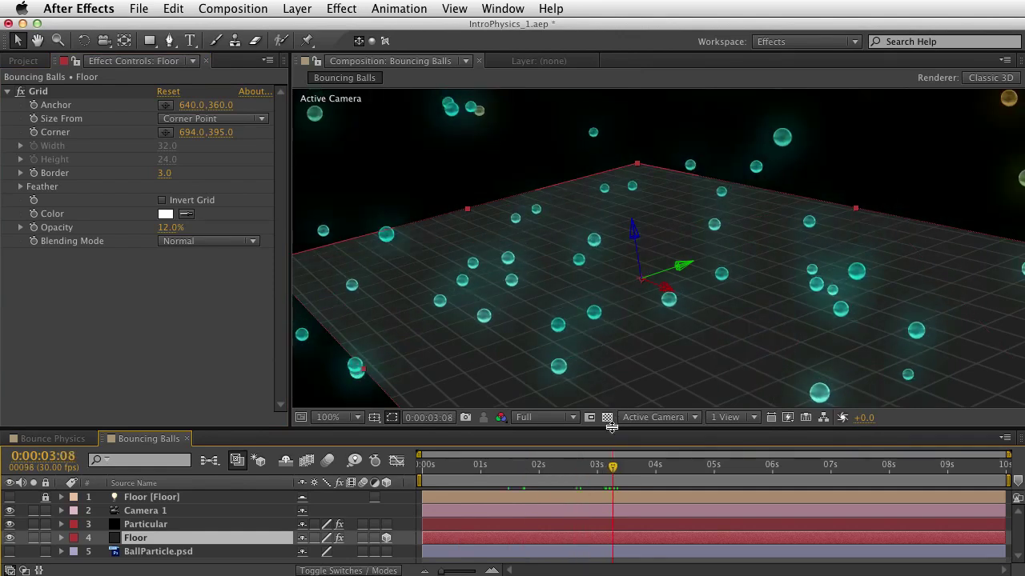
left_click_drag(612, 468, 638, 471)
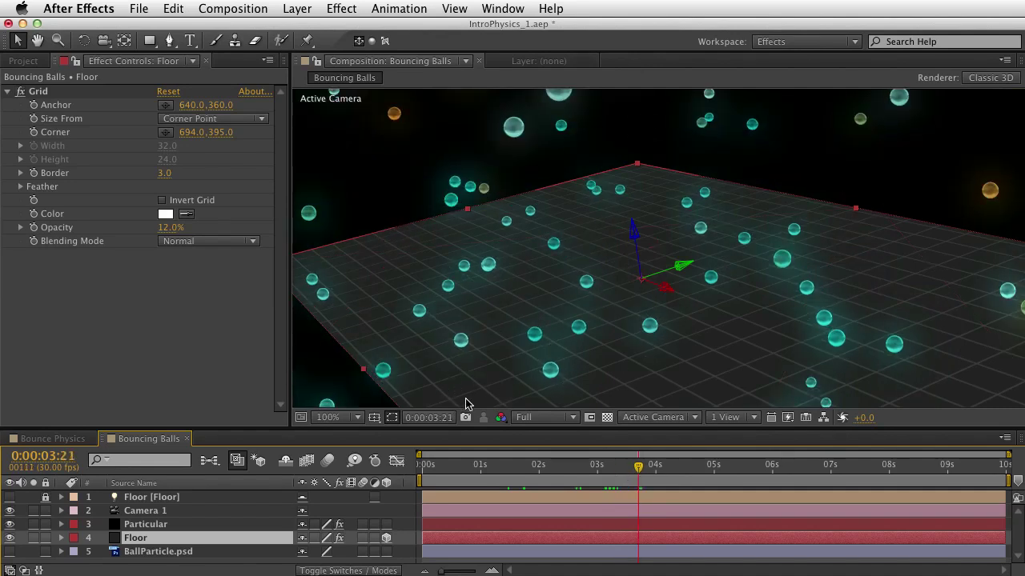
Shift the middle teal stop of the Particular layer's Color over Life gradient towards death to widen the orange range.
left_click(169, 524)
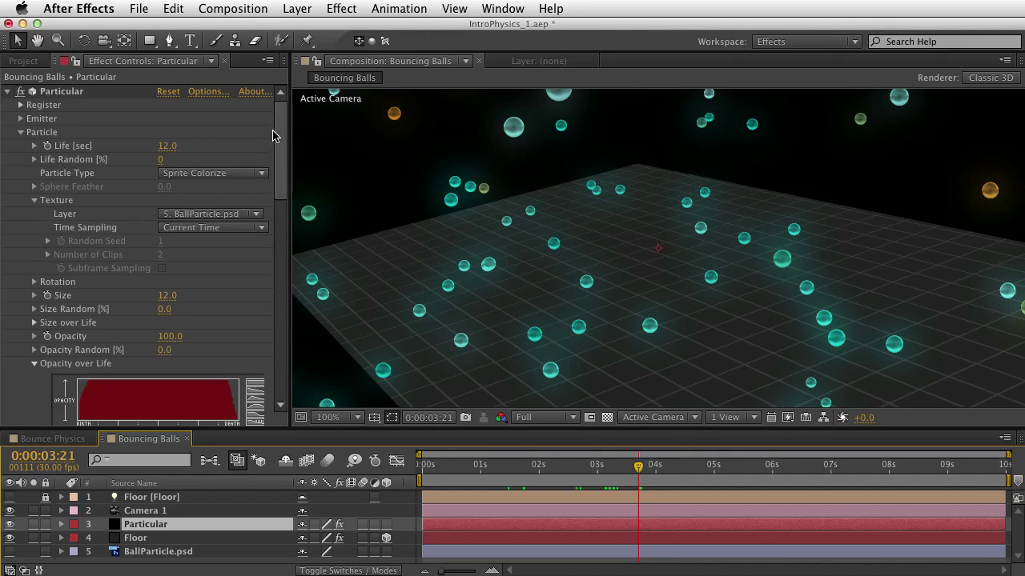
mouse_move(280, 137)
left_mouse_down()
mouse_move(274, 229)
mouse_move(280, 177)
mouse_move(279, 191)
left_mouse_up()
left_click_drag(118, 346, 142, 347)
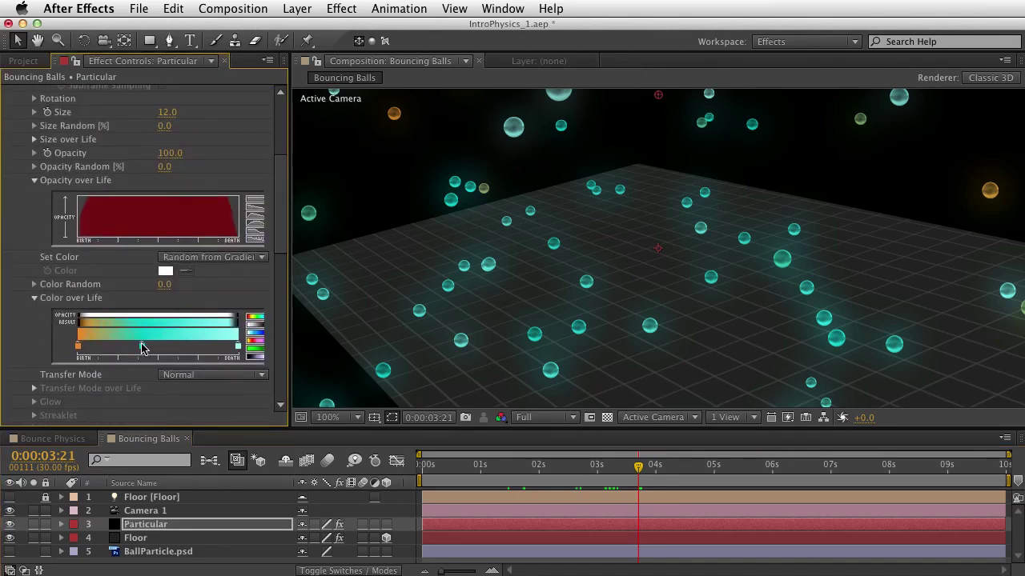
Bring up the Elementary script panel and position it over the composition view, clear of the layer list.
key("super+Tab")
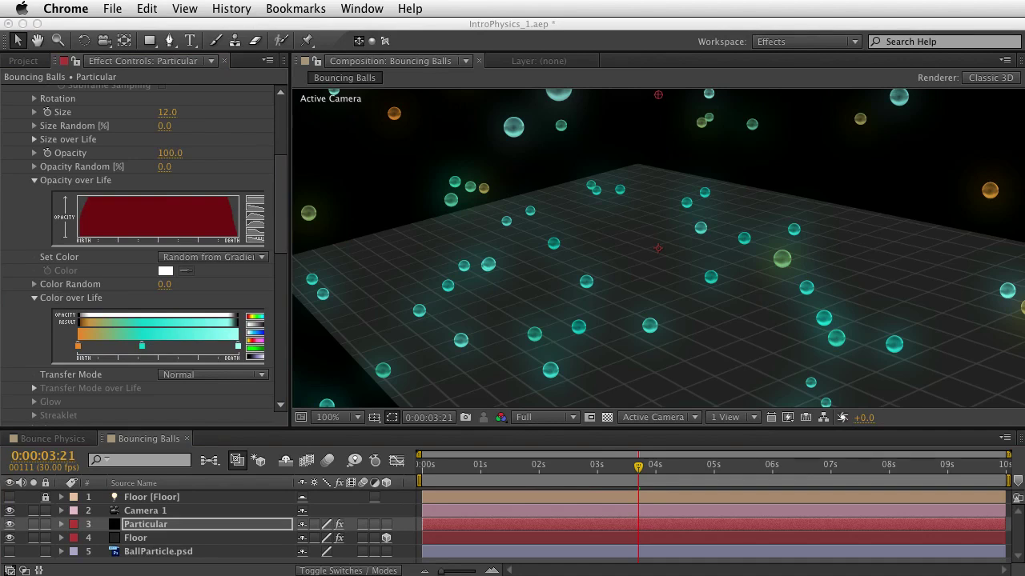
left_click_drag(720, 573, 542, 104)
key("super+Tab")
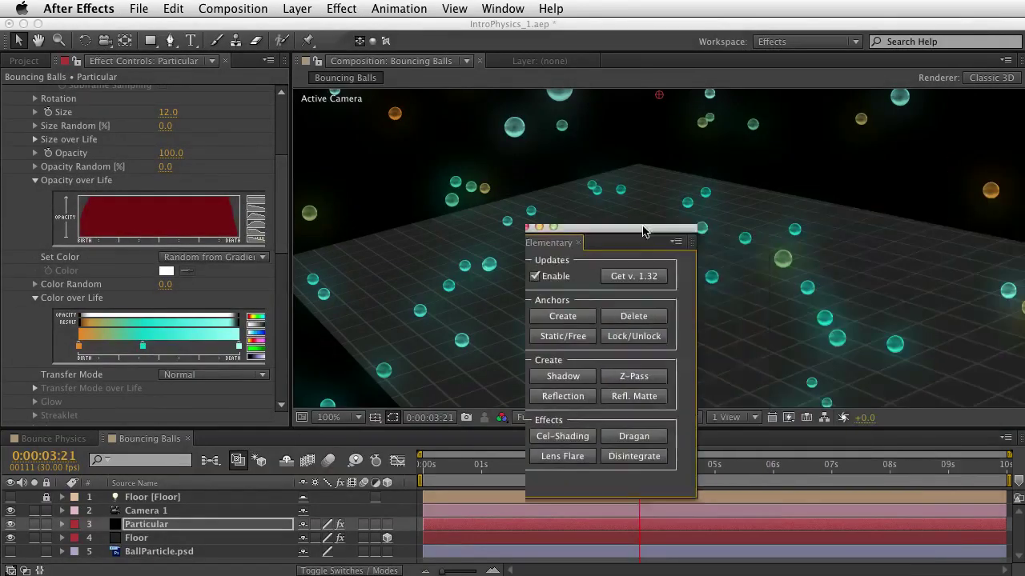
left_click_drag(645, 226, 579, 144)
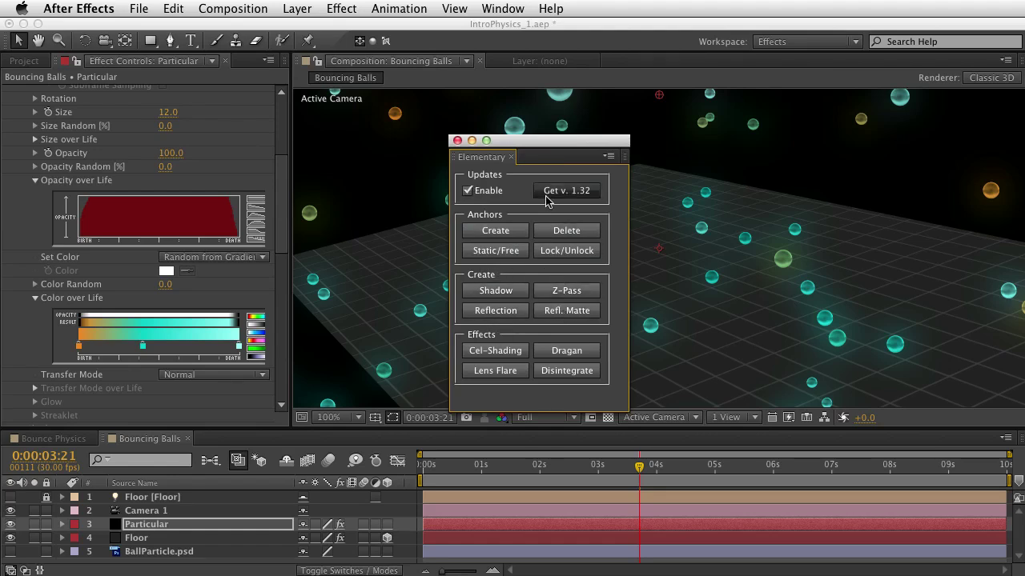
left_click_drag(538, 147, 768, 163)
Create a reflection of the Particular layer on the Floor layer with Elementary, linking no parameters.
left_click(150, 541, "shift")
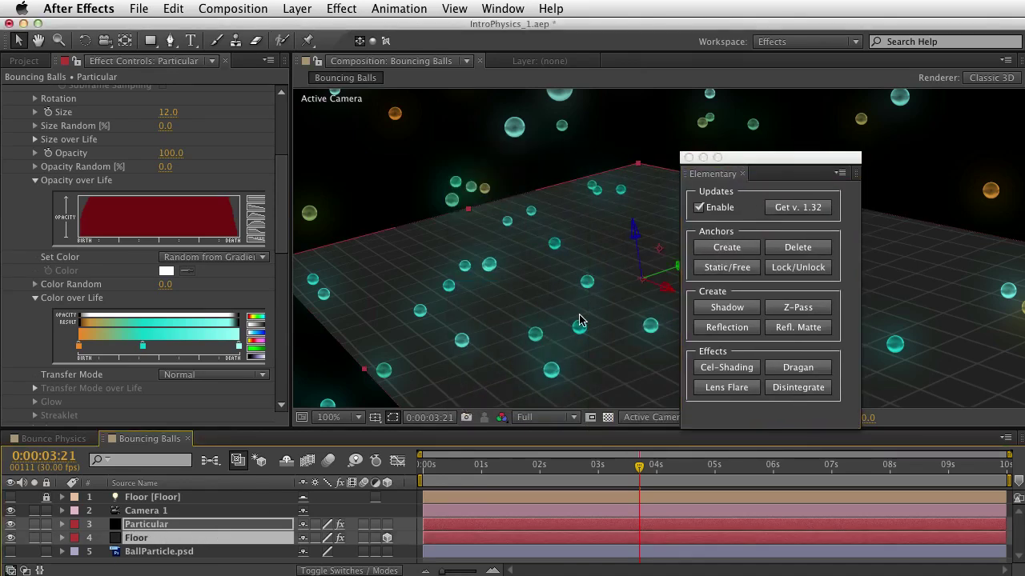
left_click(725, 330)
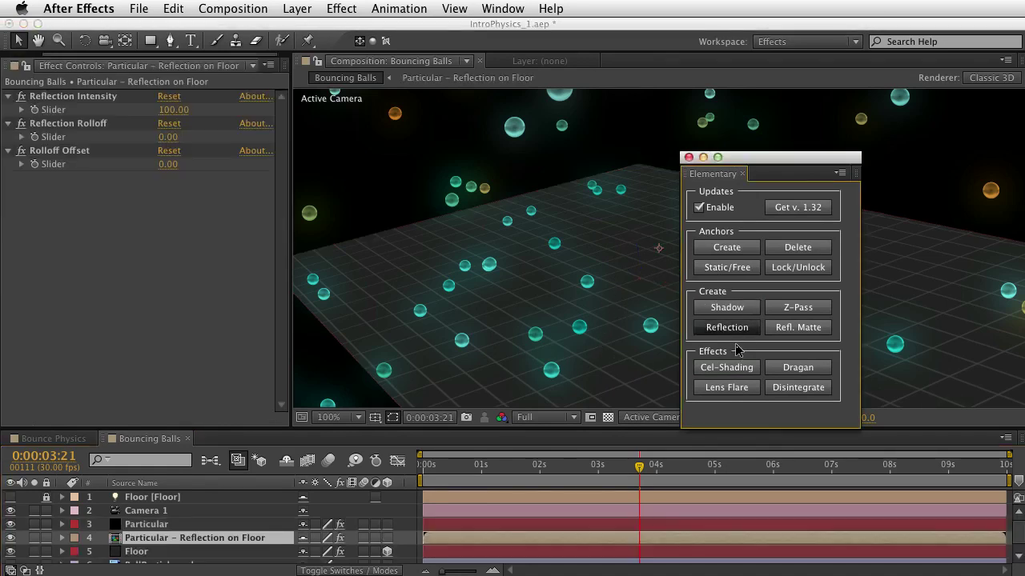
left_click(734, 307)
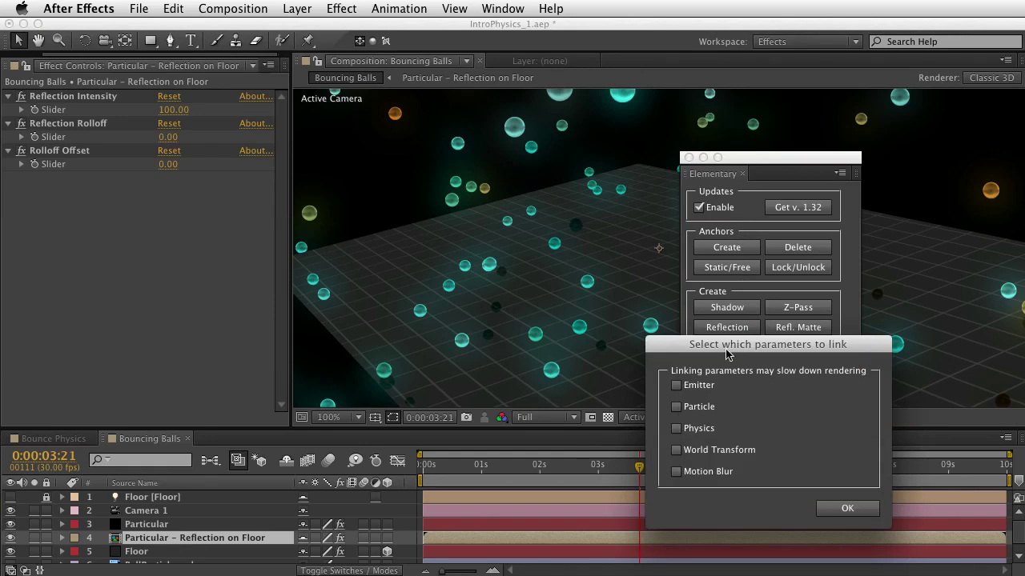
left_click_drag(727, 355, 392, 196)
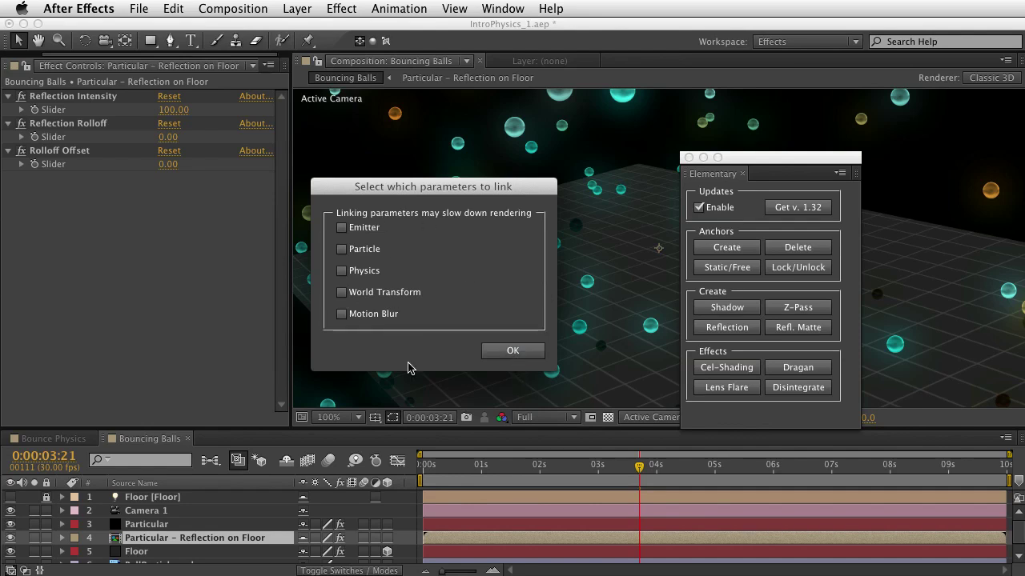
left_click(506, 357)
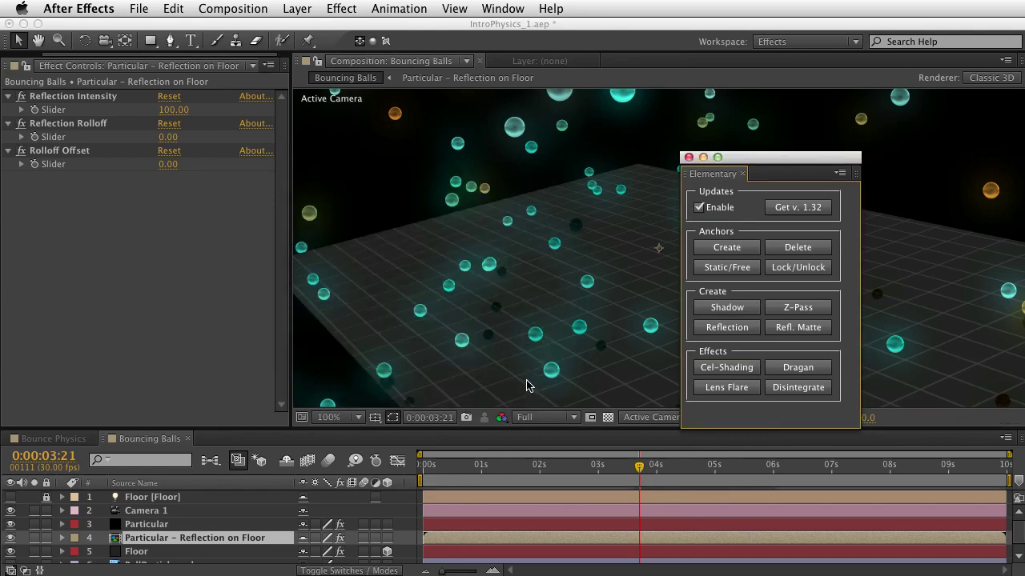
Show the layer modes and set the Particular – Reflection on Floor layer's blending mode to Normal.
left_click(299, 551)
key("F4")
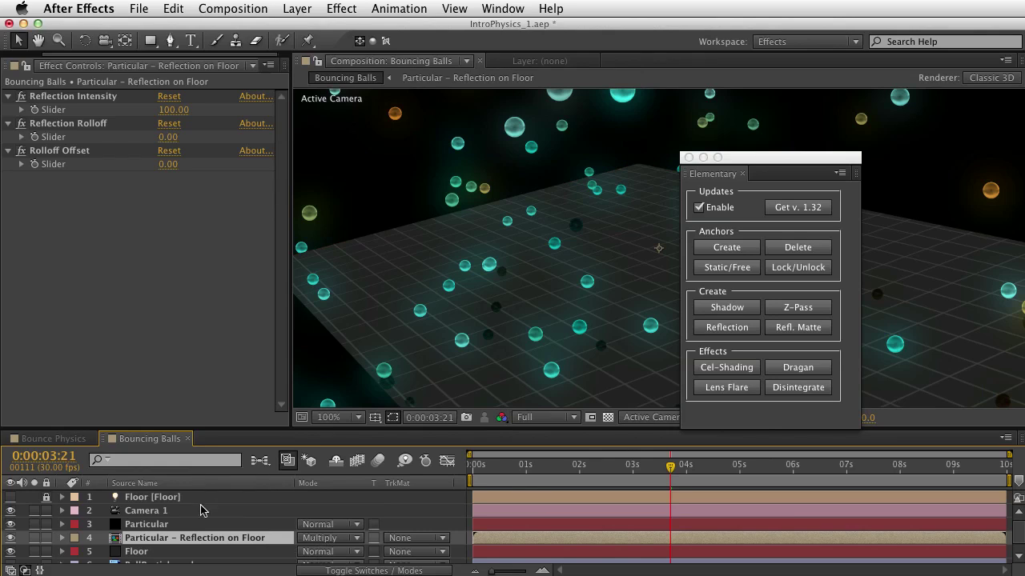
left_click(328, 538)
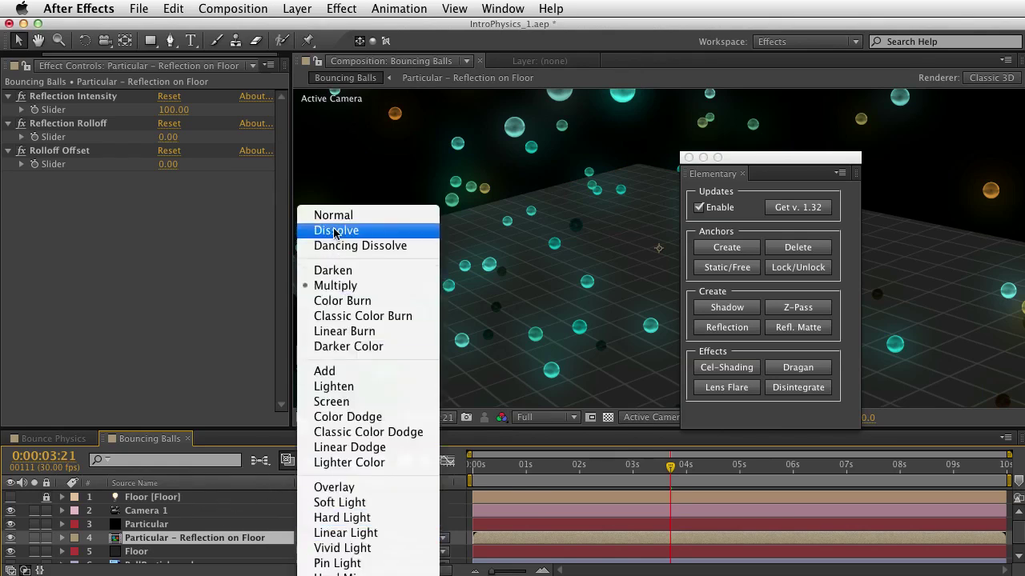
left_click(333, 214)
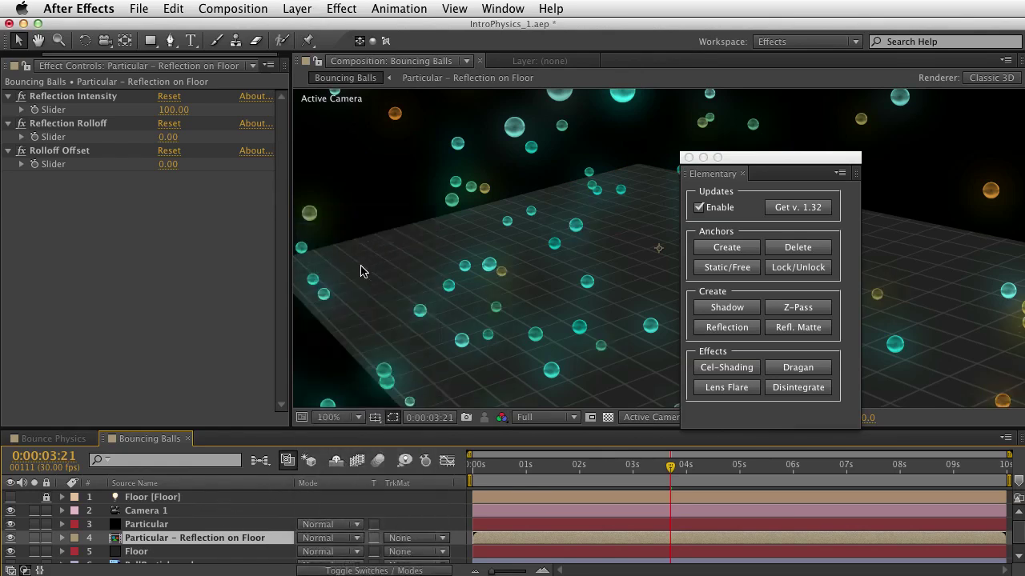
Set the reflection layer's Reflection Intensity to 20.
left_click(166, 110)
type("20")
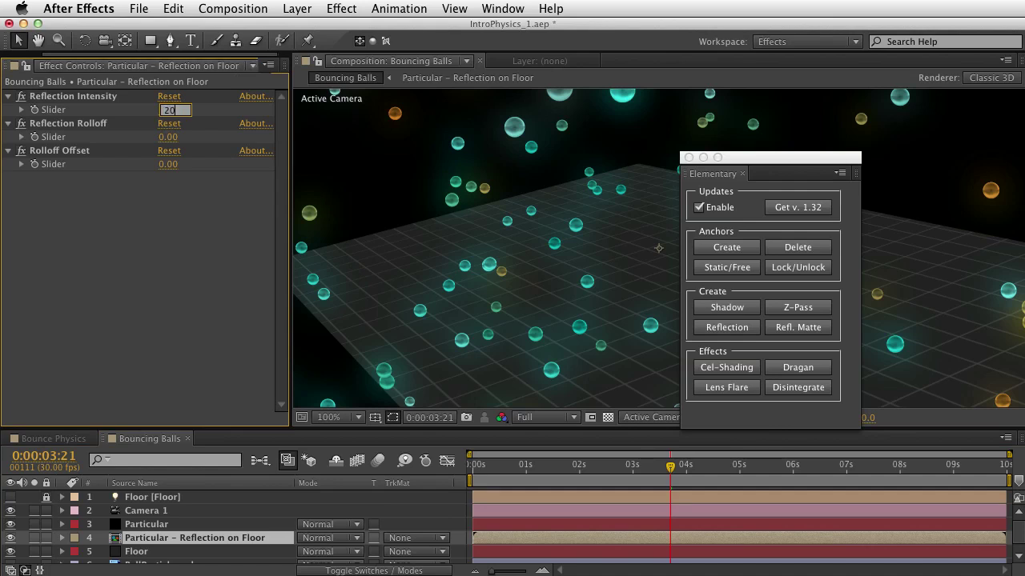
key("Return")
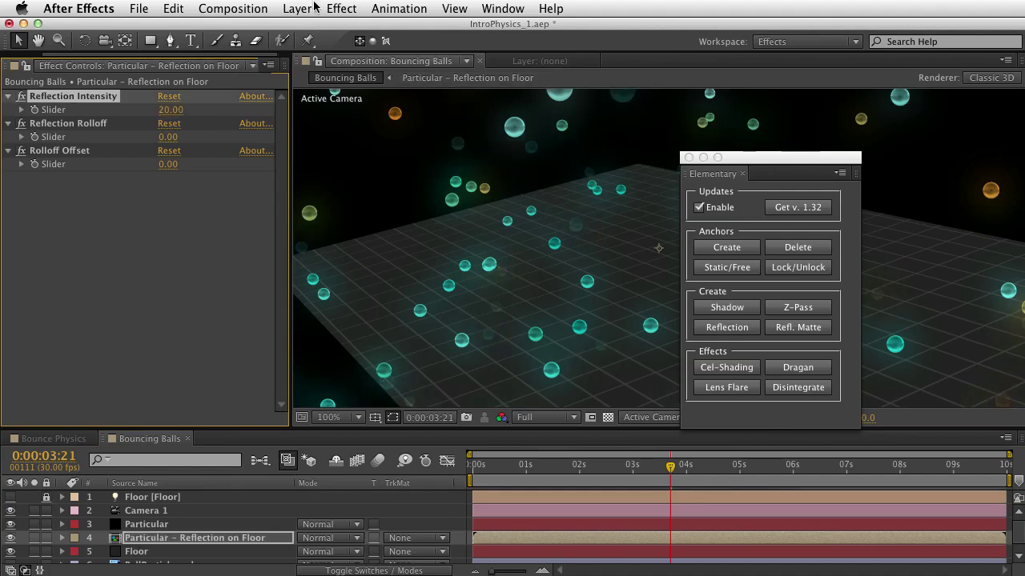
Apply a Fast Blur effect to the reflection layer with a blurriness of 12.
left_click(338, 9)
mouse_move(374, 114)
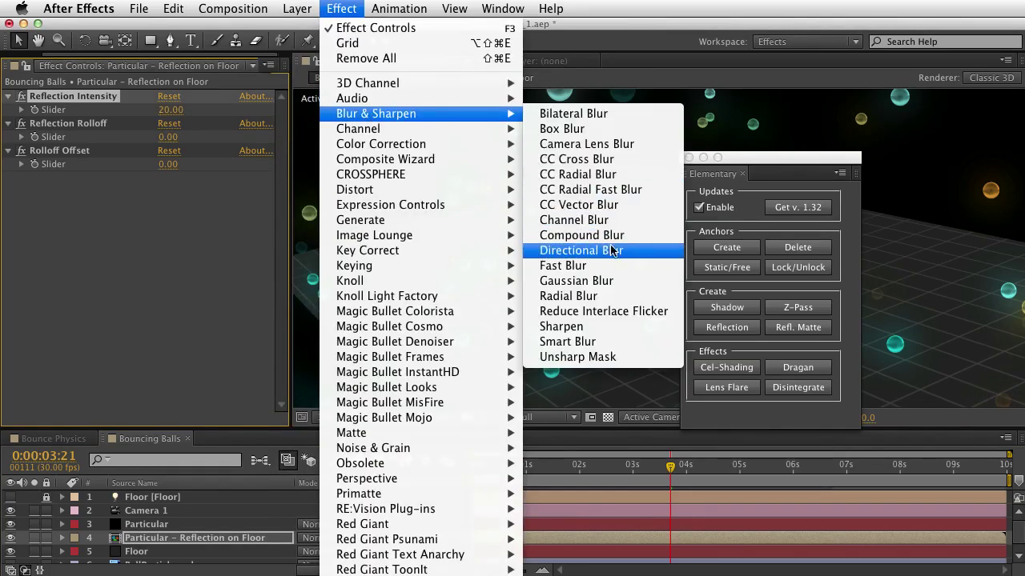
left_click(562, 266)
left_click(165, 191)
type("12")
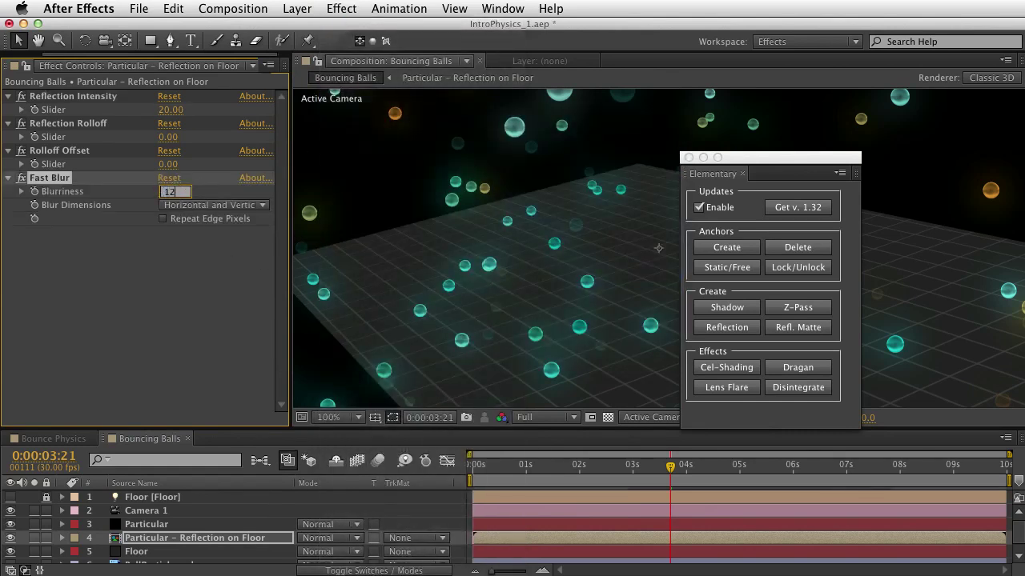
key("Return")
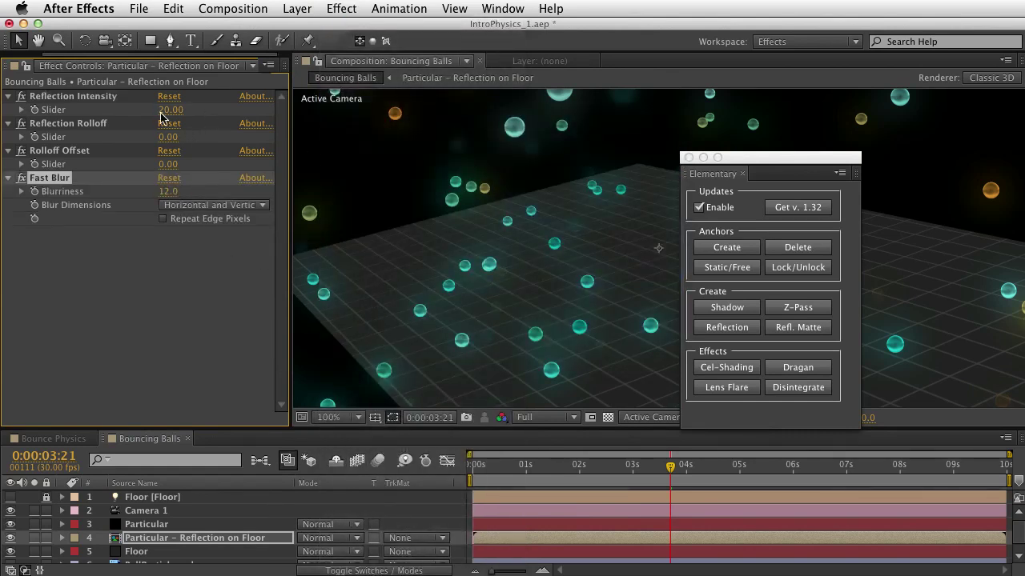
Try a Reflection Intensity of 46, close the Elementary panel and undo the intensity change.
left_click_drag(169, 110, 174, 110)
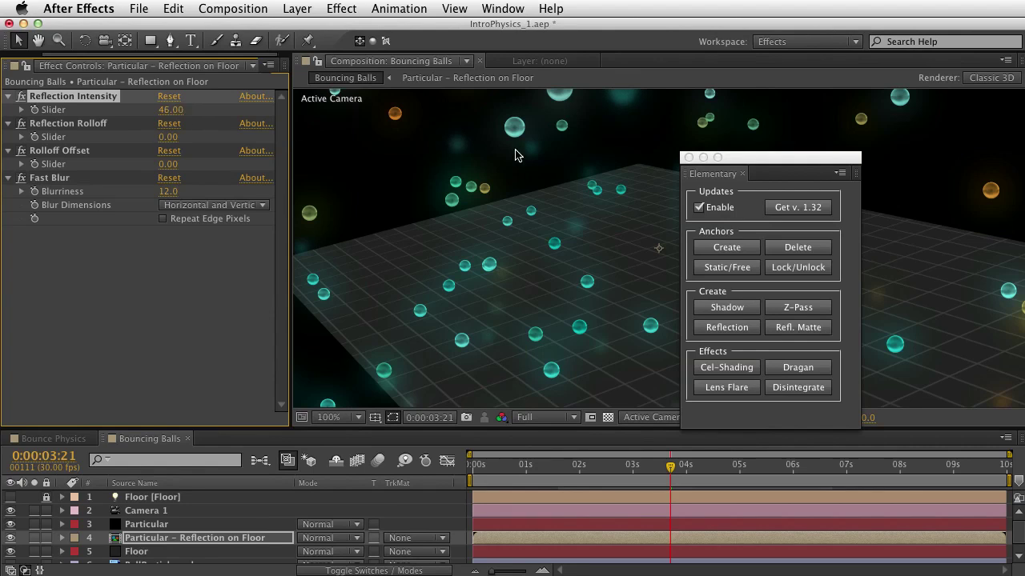
left_click(742, 173)
left_click(452, 437)
key("super+z")
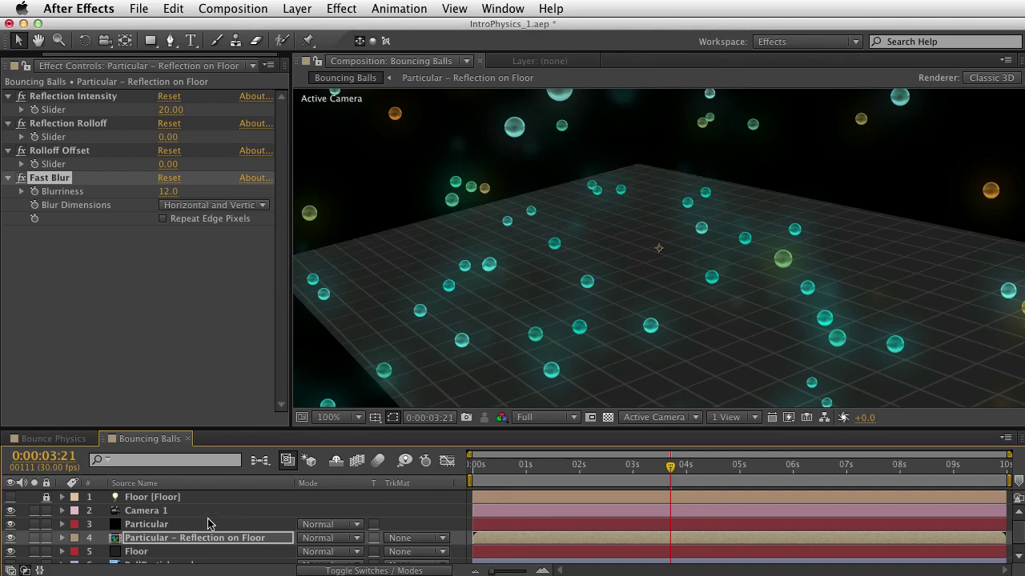
Turn the Floor [Floor] light's visibility on and off again to check its effect on the scene.
left_click(147, 499)
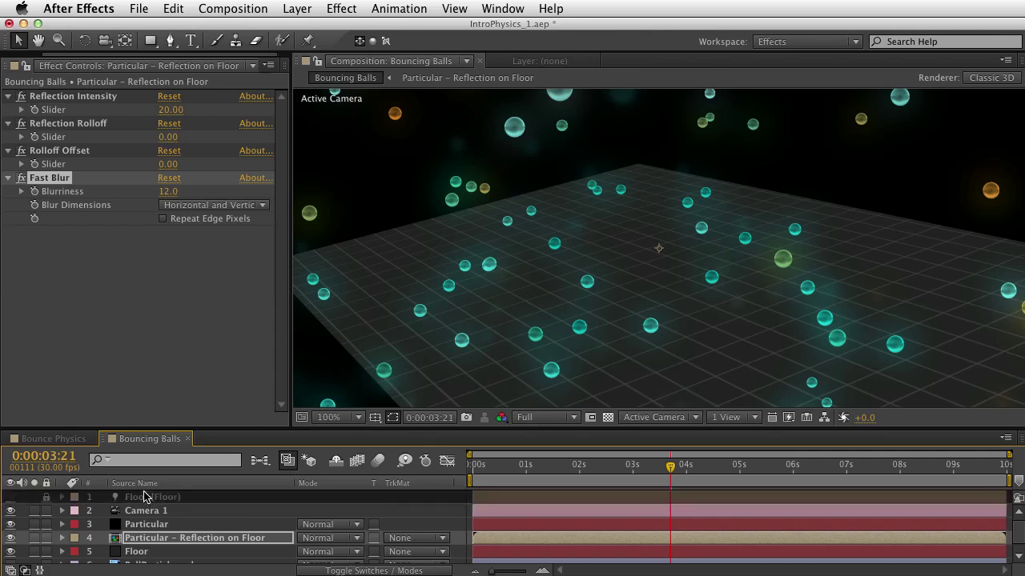
left_click(10, 498)
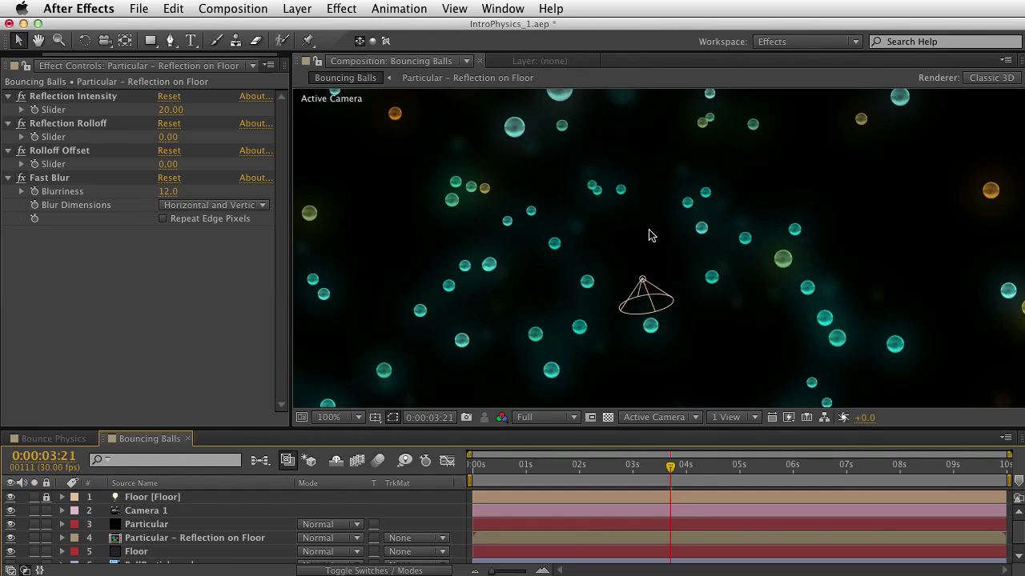
left_click(10, 498)
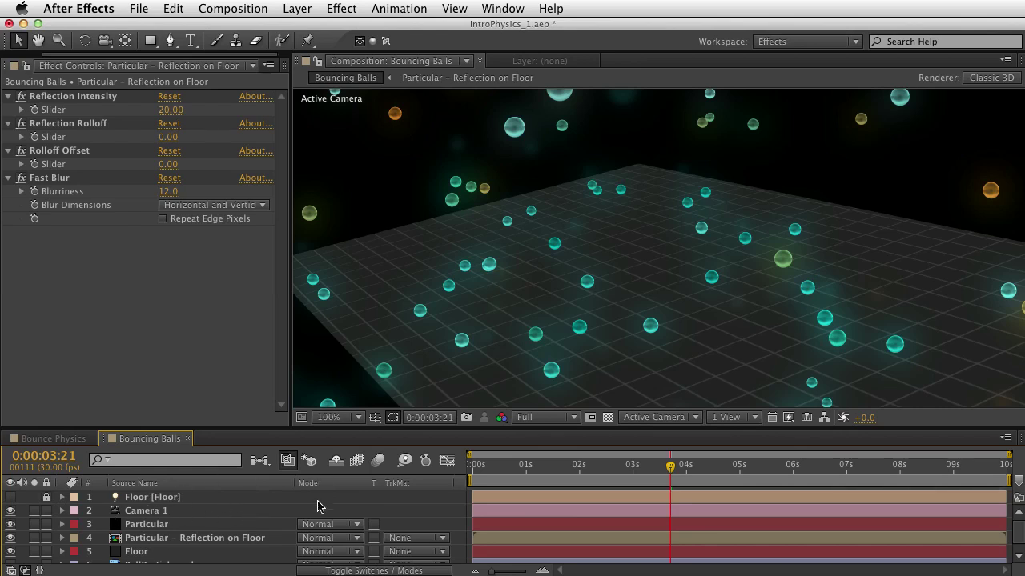
Open the Particular – Reflection on Floor composition and expose the Particular layer's Physics Bounce settings.
left_click(176, 543)
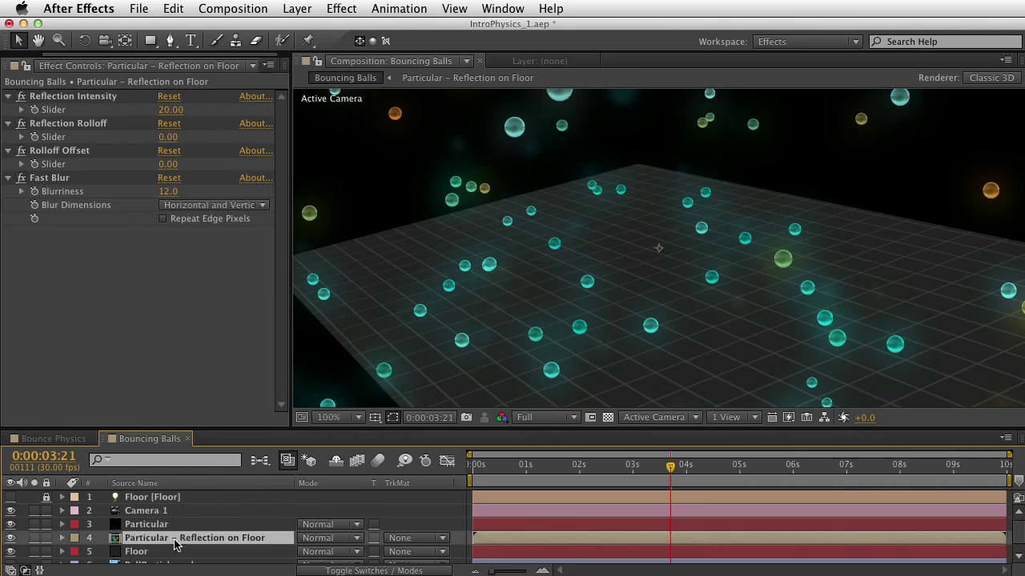
double_click(220, 543)
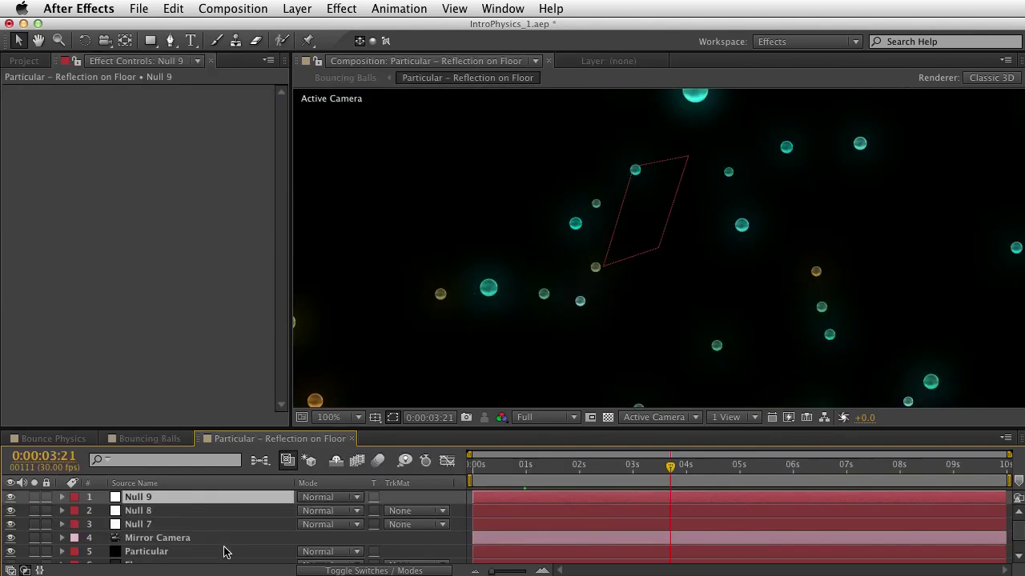
scroll(164, 536, "down", 2)
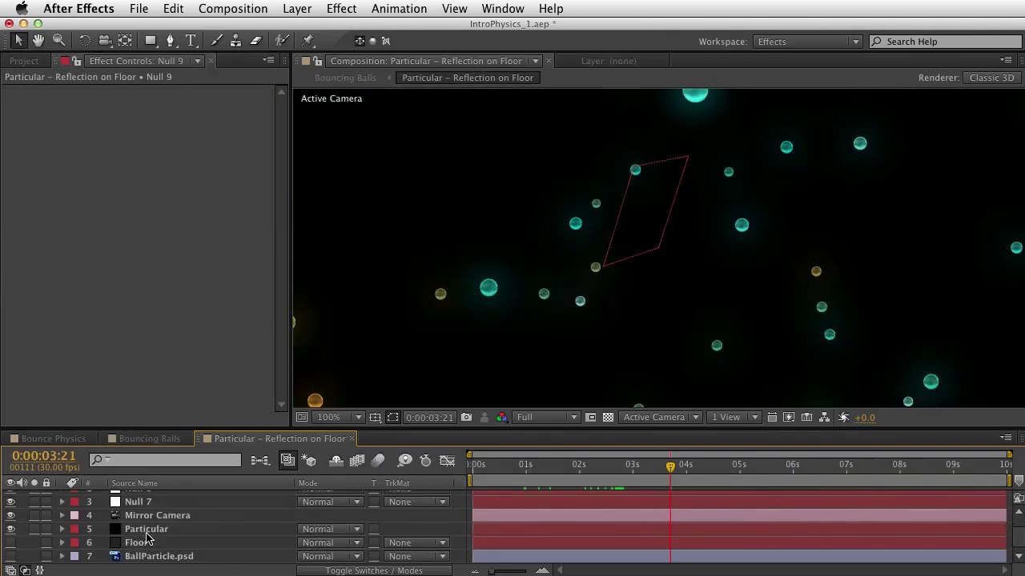
left_click(153, 534)
key("space")
left_click_drag(168, 308, 69, 77)
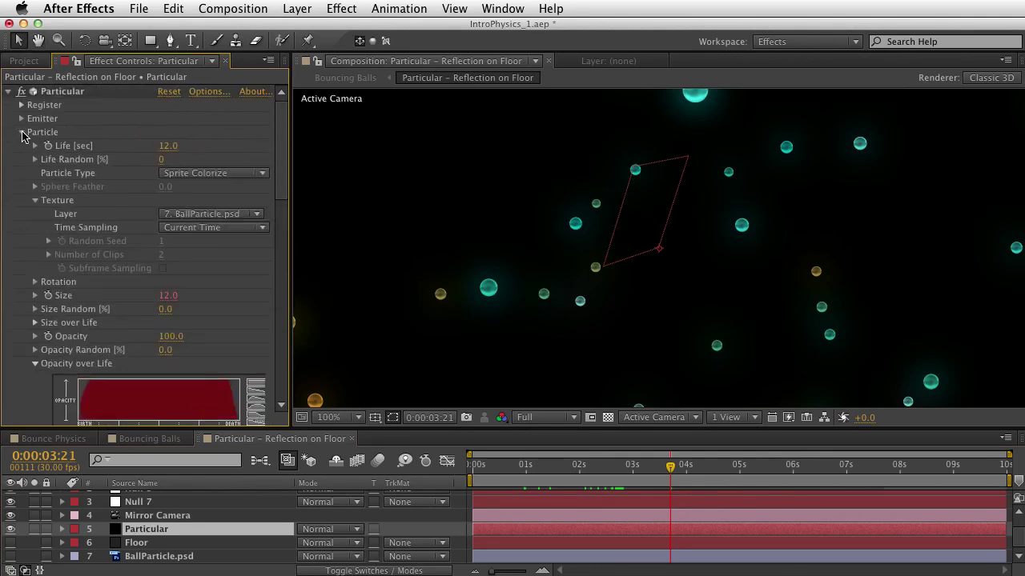
left_click(21, 132)
left_click(22, 132)
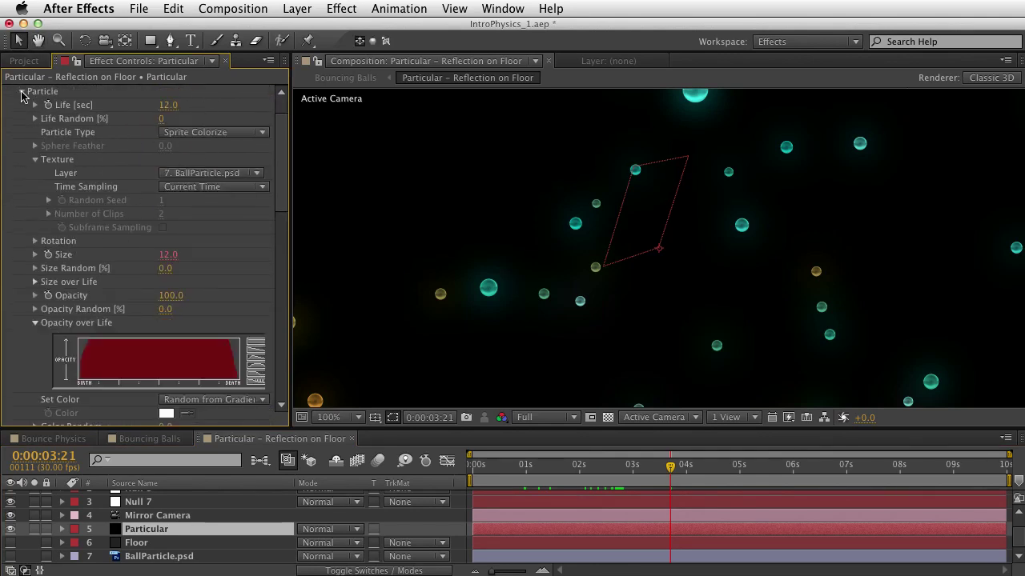
left_click(22, 91)
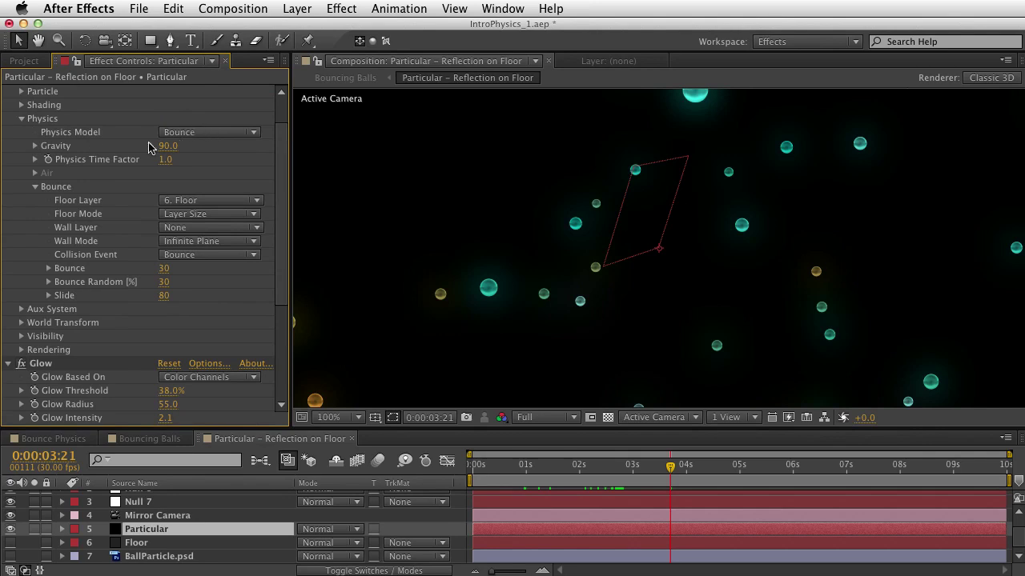
Set the reflection's Bounce Floor Layer to None, reassign it to Floor, and check the layer stack for the floor light.
left_click(183, 201)
left_click(184, 214)
left_click(183, 201)
left_click(183, 297)
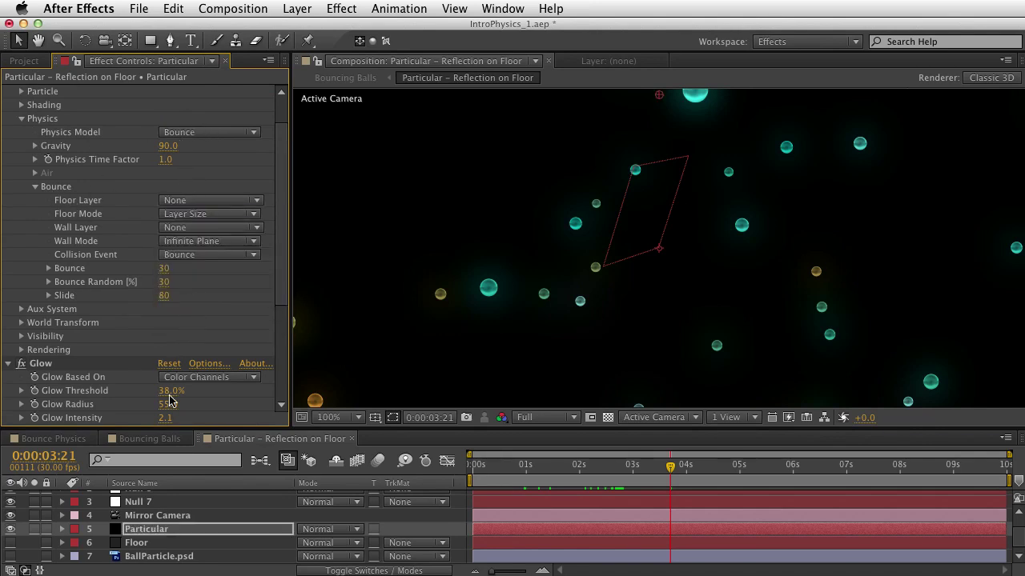
key("grave")
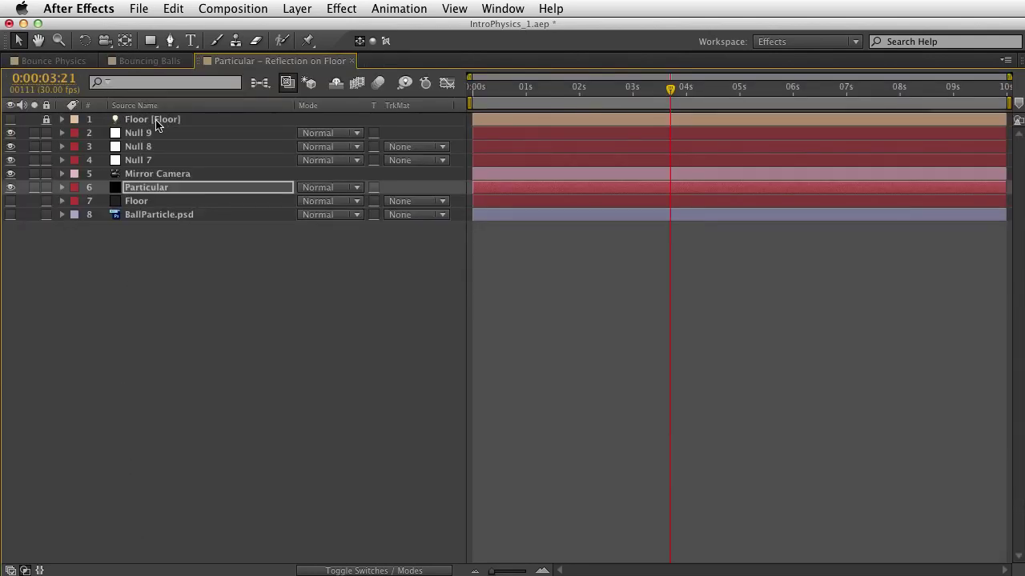
key("grave")
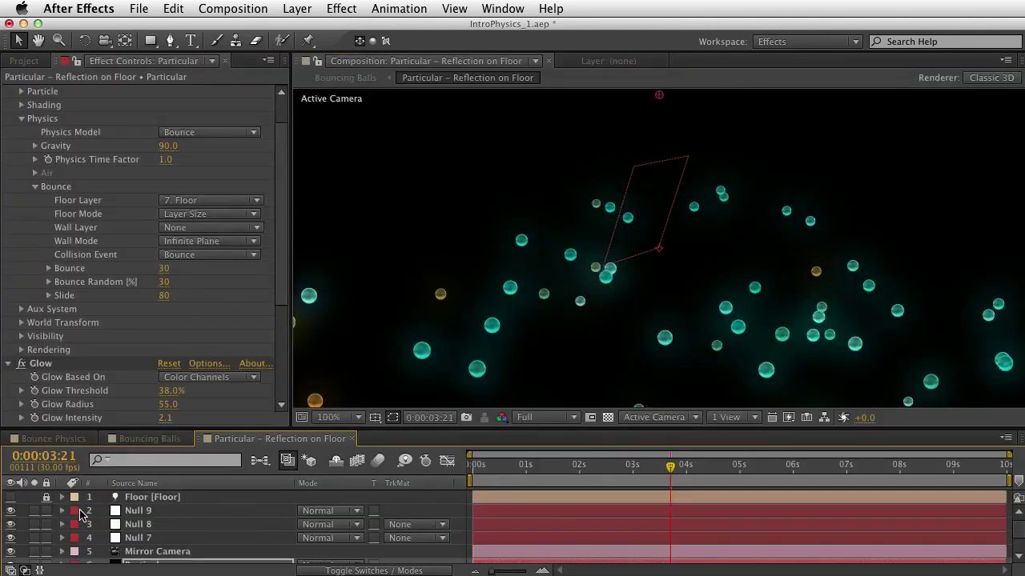
Return to the Bouncing Balls composition and disable Fast Blur on the reflection layer, scrubbing to 0:00:02:16 to check the reflections.
left_click(149, 440)
mouse_move(601, 484)
left_mouse_down()
mouse_move(629, 485)
mouse_move(618, 485)
left_mouse_up()
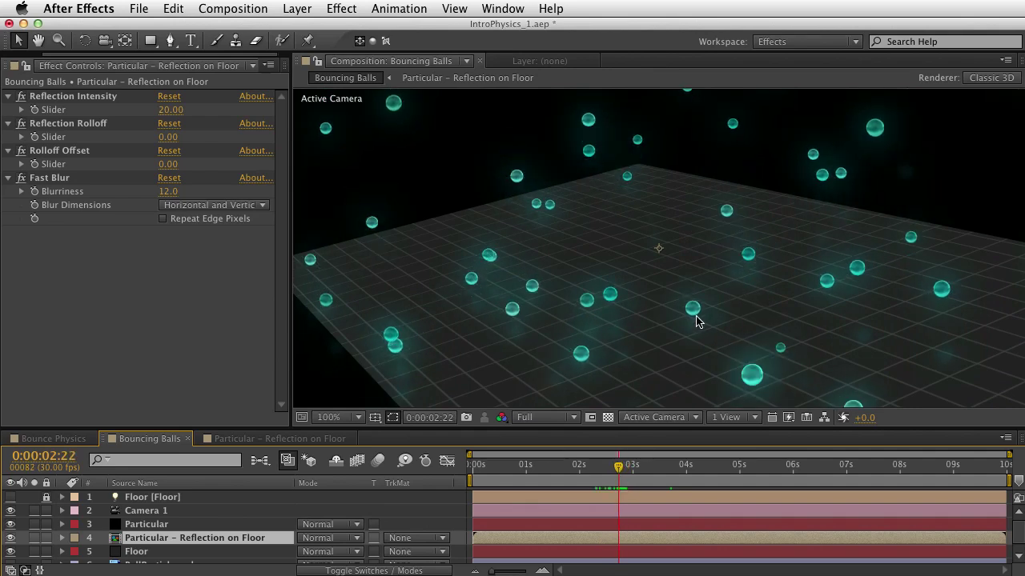
left_click(22, 178)
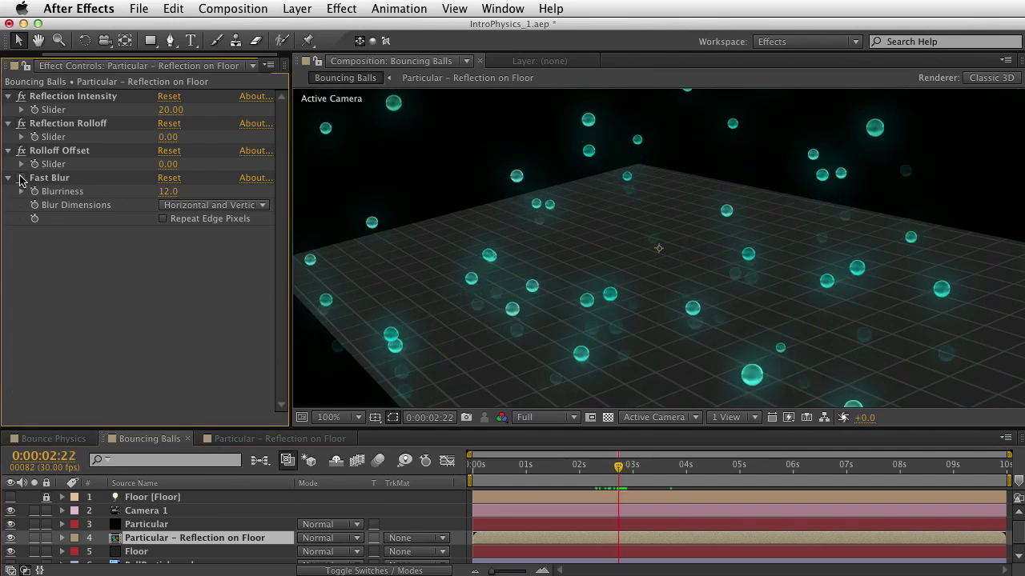
mouse_move(625, 471)
left_mouse_down()
mouse_move(635, 471)
mouse_move(608, 471)
left_mouse_up()
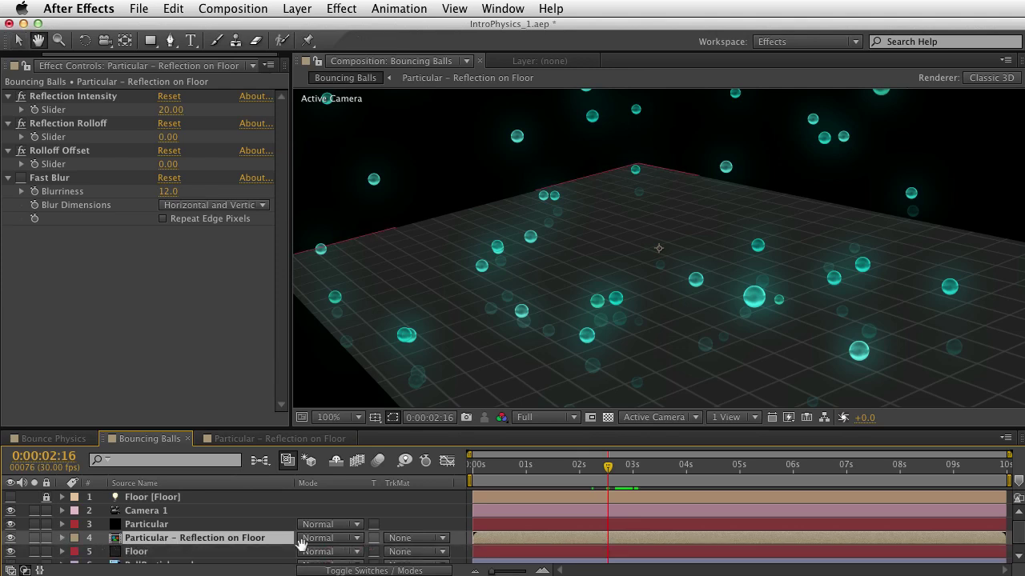
Reveal the reflection layer's Scale property to inspect it and collapse it again.
key("s")
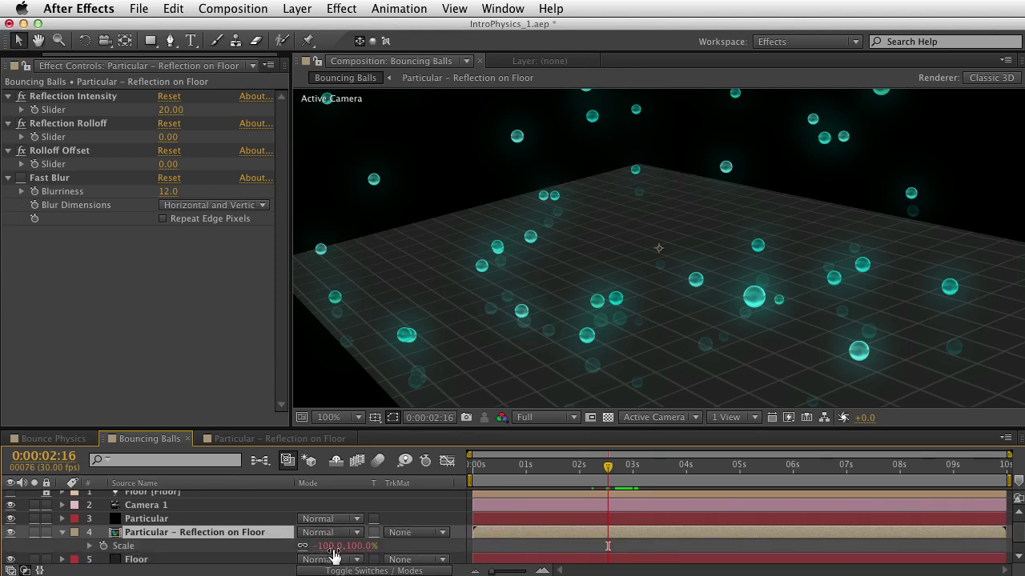
key("s")
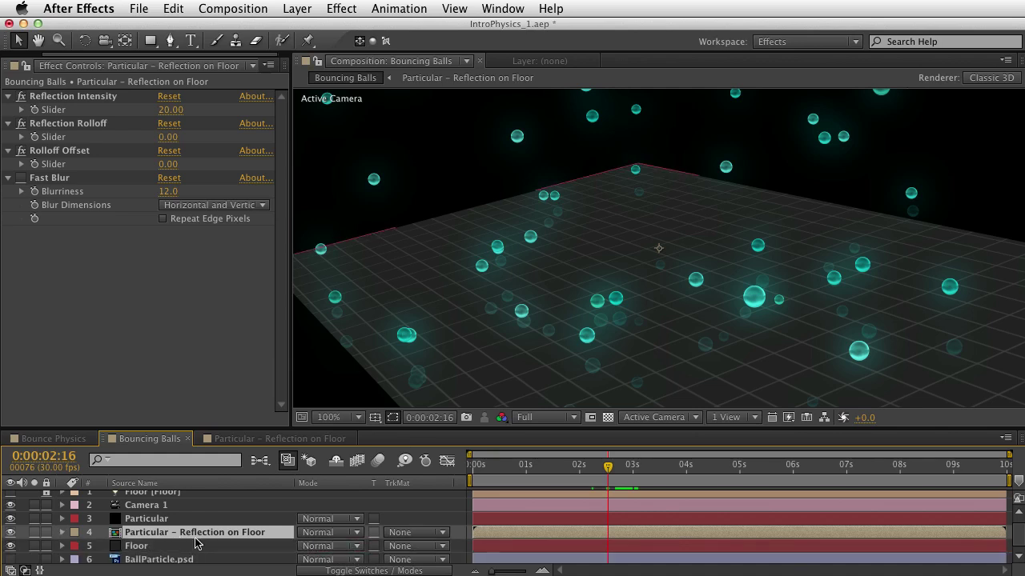